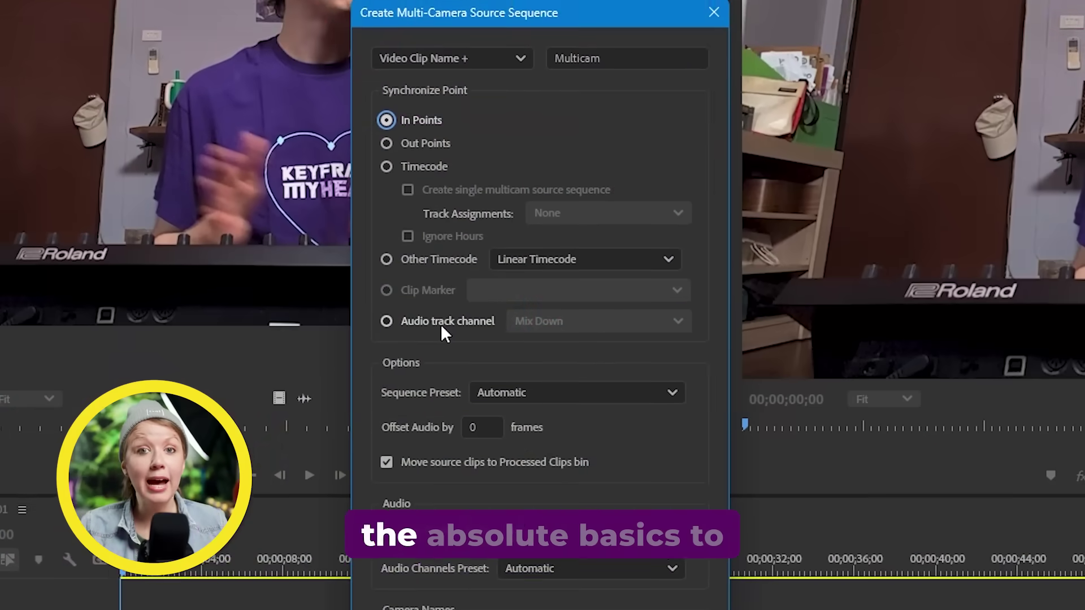
- Synchronise the multicam clips by audio and remove the timeline gap at the edit point
{"action": "left_click", "coordinate": [442, 326]}
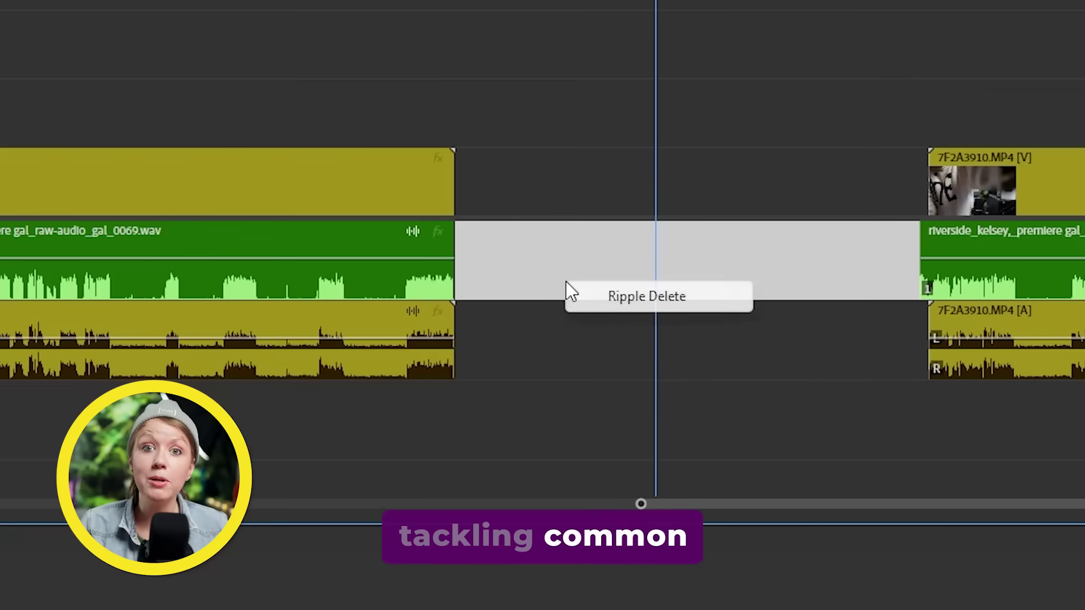
{"action": "left_click", "coordinate": [576, 295]}
{"action": "right_click", "coordinate": [398, 282]}
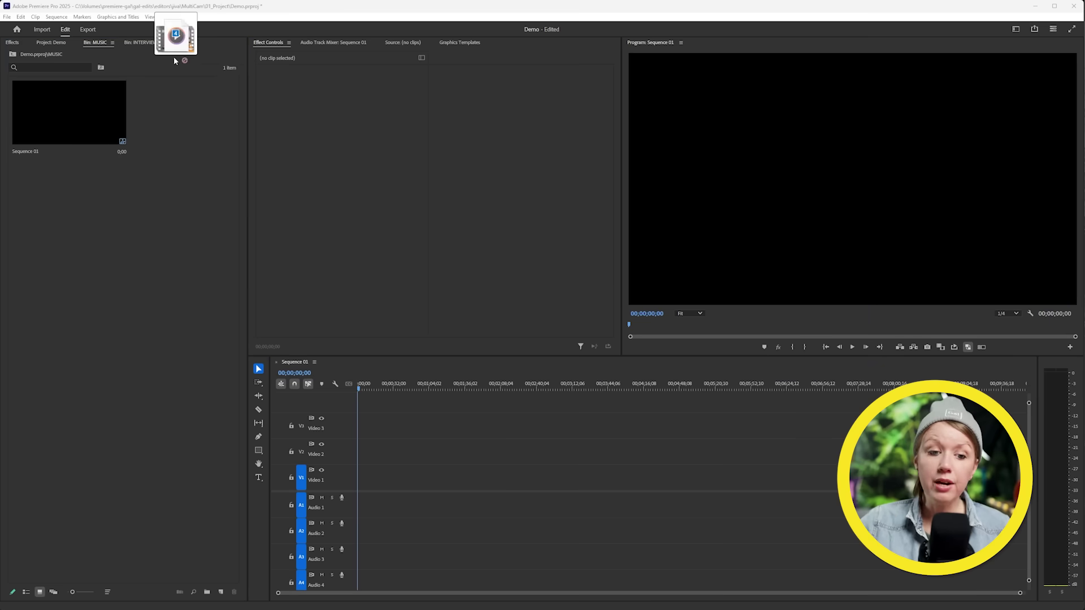
- Add phone cam, sony cam, web cam and gal song.wav to the MUSIC bin and preview each
{"action": "left_click_drag", "start_coordinate": [174, 57], "coordinate": [136, 269]}
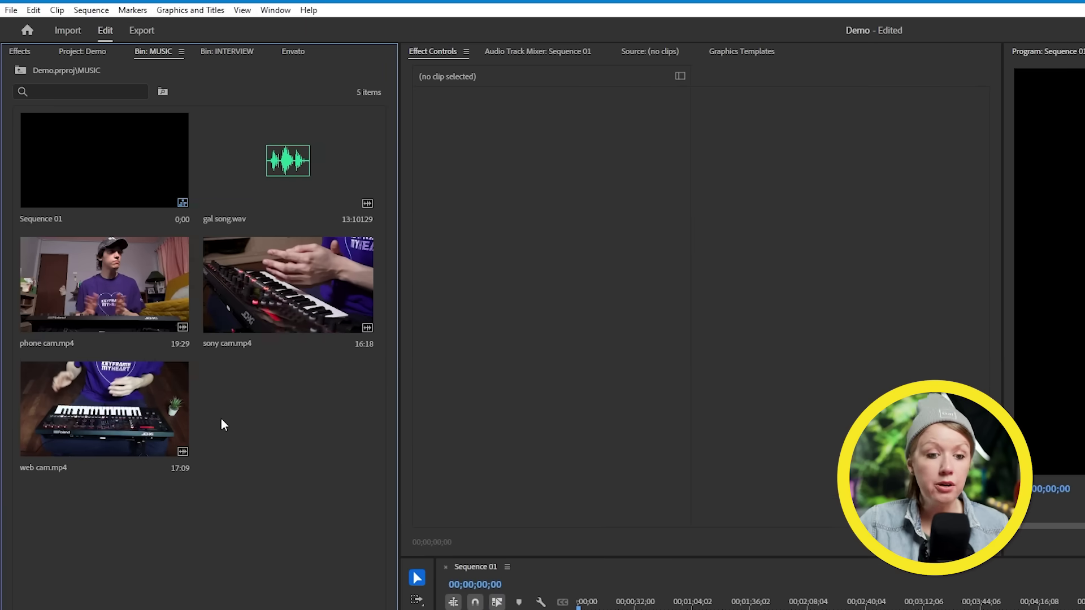
{"action": "double_click", "coordinate": [144, 283]}
{"action": "double_click", "coordinate": [271, 282]}
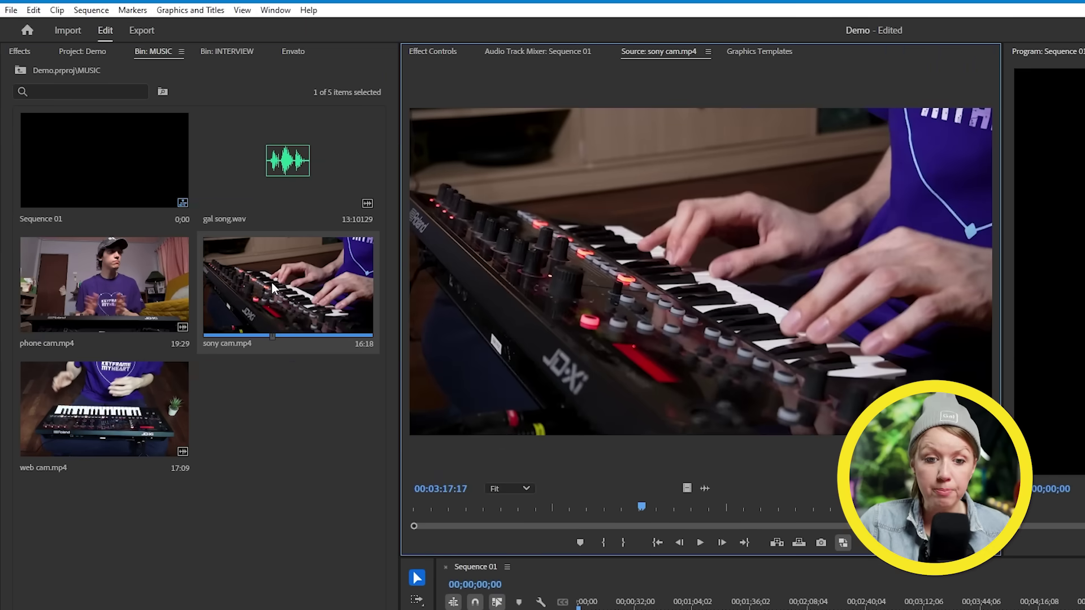
{"action": "double_click", "coordinate": [137, 396]}
{"action": "left_click", "coordinate": [284, 161]}
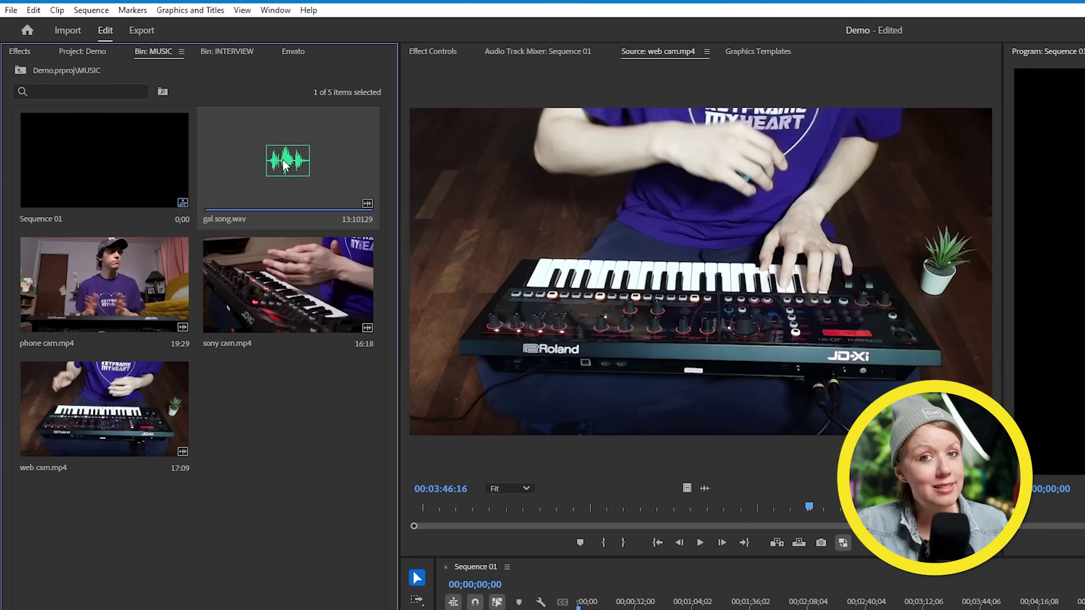
{"action": "double_click", "coordinate": [285, 164]}
- Place the three camera clips in Sequence 01, append gal song.wav, and play it back
{"action": "left_click_drag", "start_coordinate": [68, 169], "coordinate": [418, 481]}
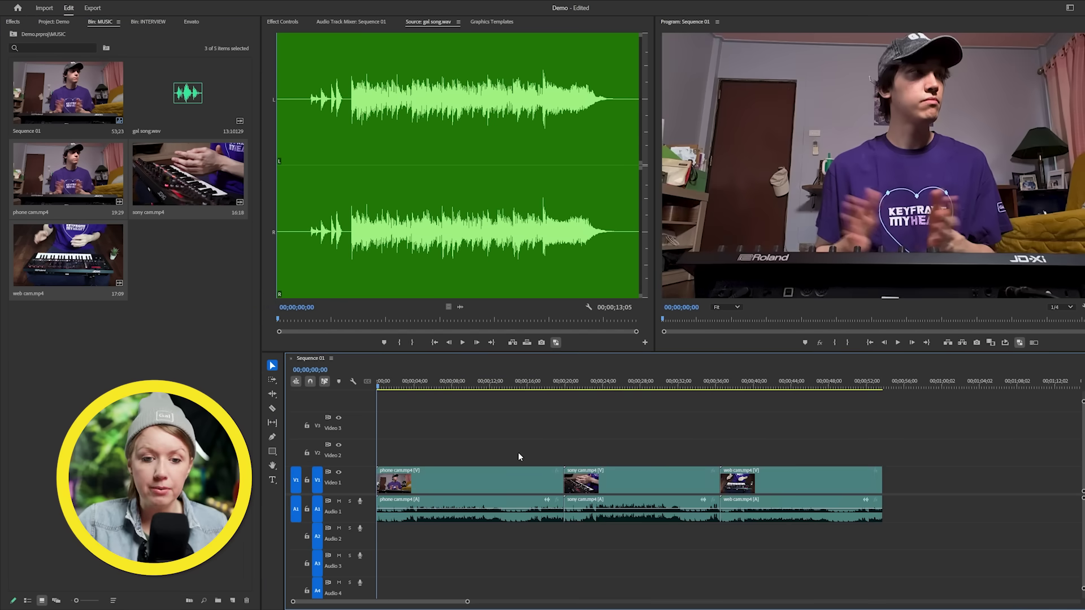
{"action": "left_click_drag", "start_coordinate": [458, 164], "coordinate": [759, 414]}
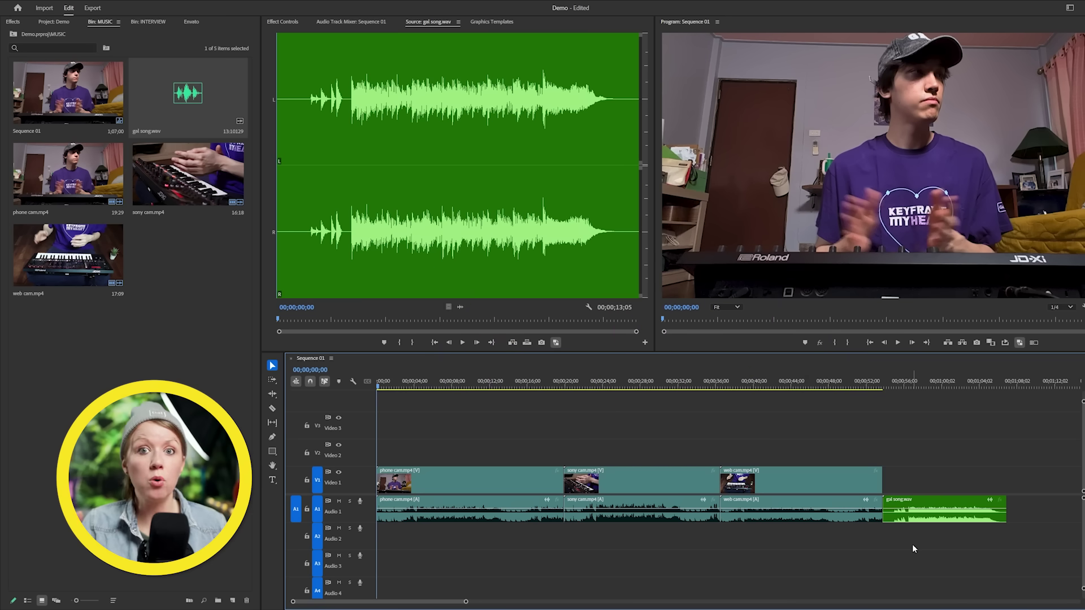
{"action": "key", "text": "space"}
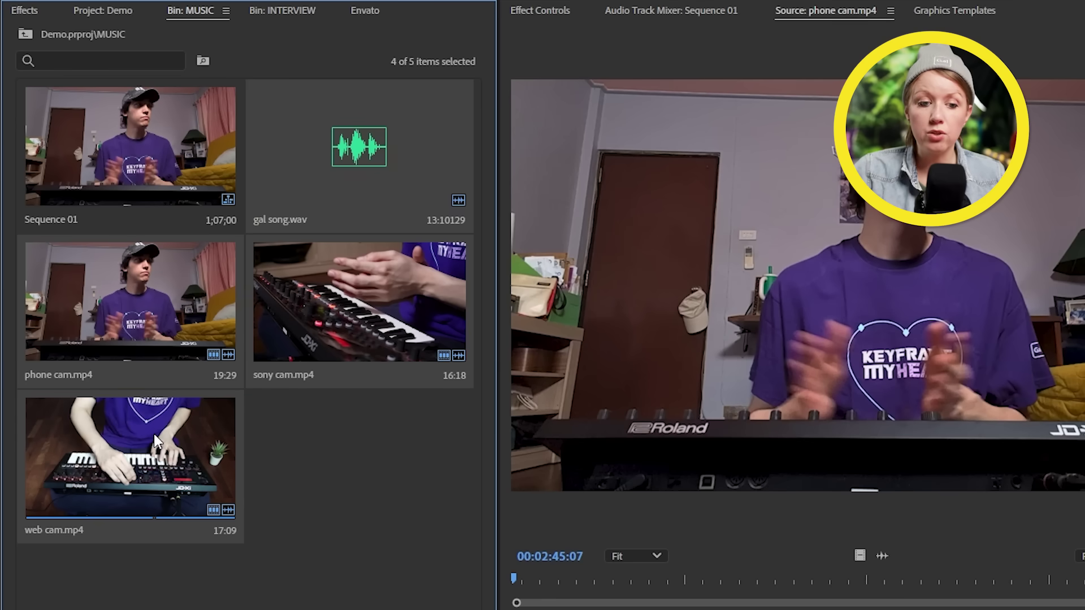
- Start a multi-camera source sequence from the four clips, naming it with Video Clip Name +
{"action": "right_click", "coordinate": [150, 429]}
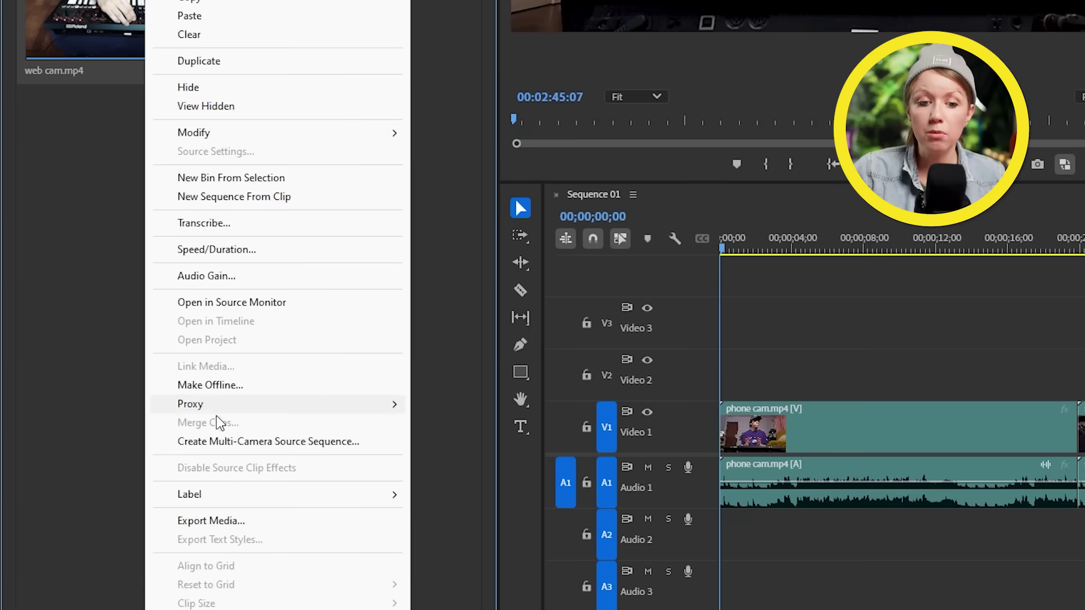
{"action": "left_click", "coordinate": [218, 441]}
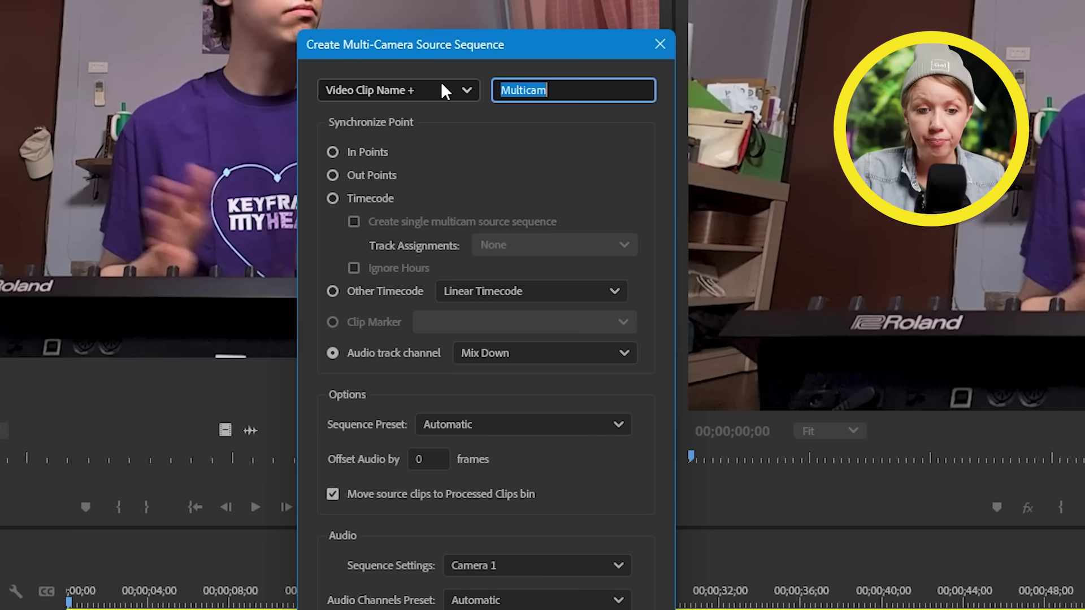
{"action": "left_click", "coordinate": [515, 116]}
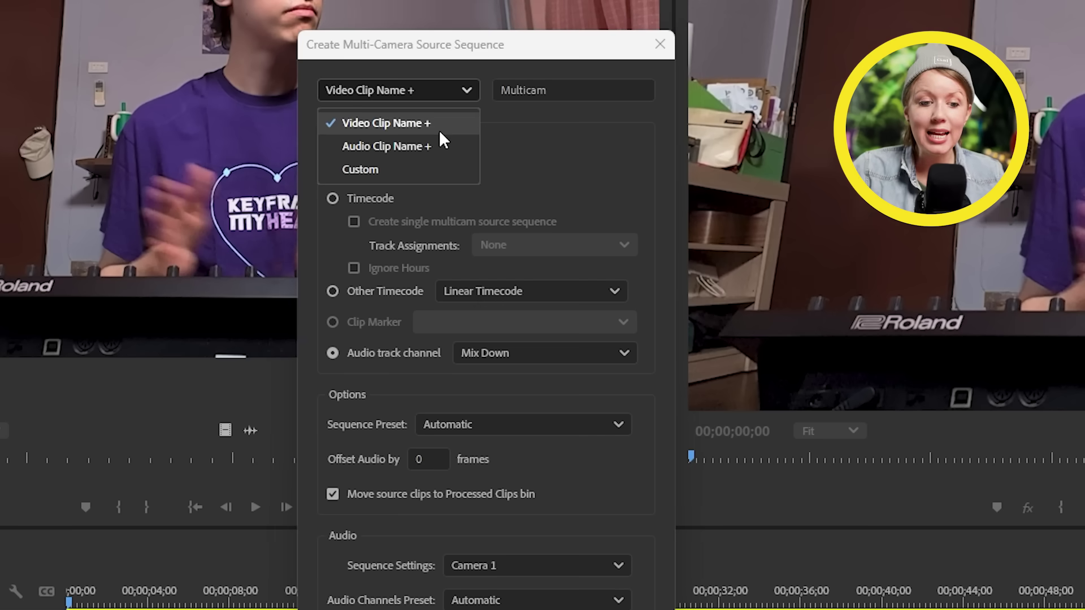
{"action": "left_click", "coordinate": [429, 170]}
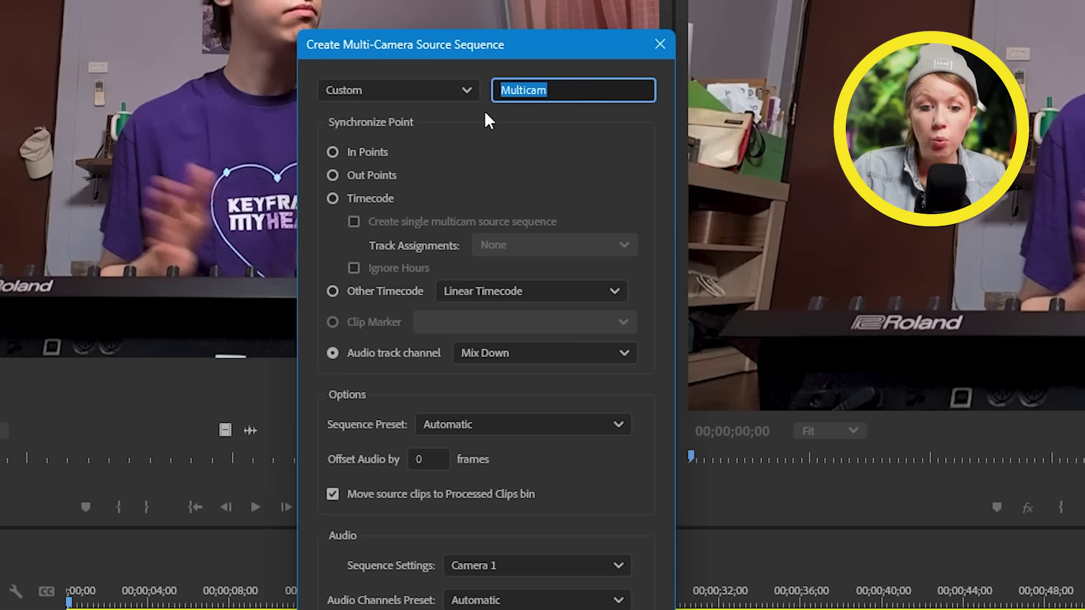
{"action": "left_click", "coordinate": [461, 94]}
{"action": "left_click", "coordinate": [442, 115]}
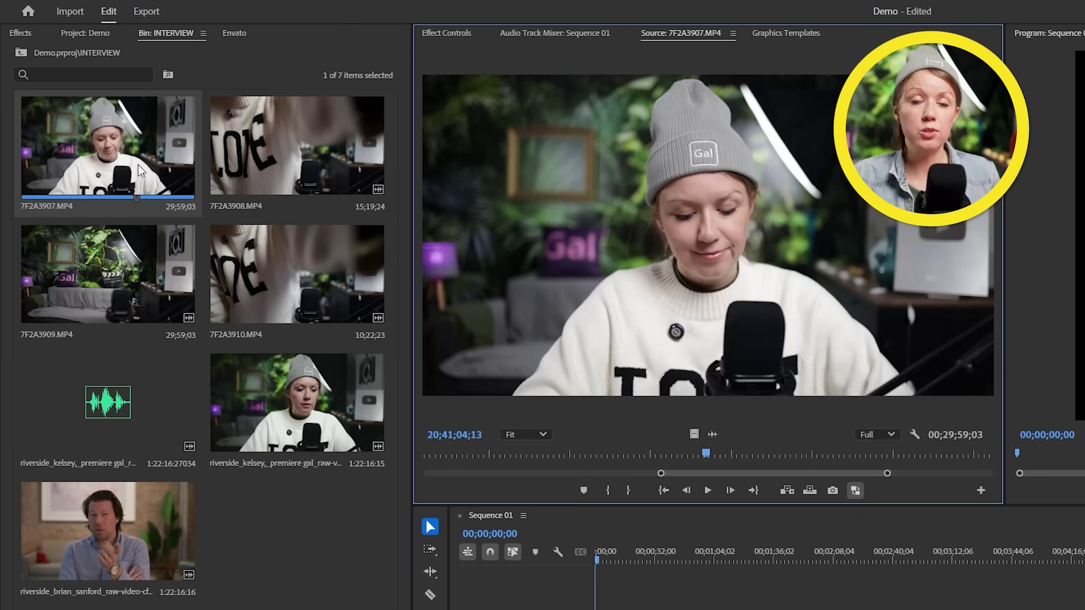
- Mark an In point on the interview clip, then choose Audio track channel (Mix Down) as sync point
{"action": "left_click_drag", "start_coordinate": [491, 456], "coordinate": [438, 457]}
{"action": "key", "text": "i"}
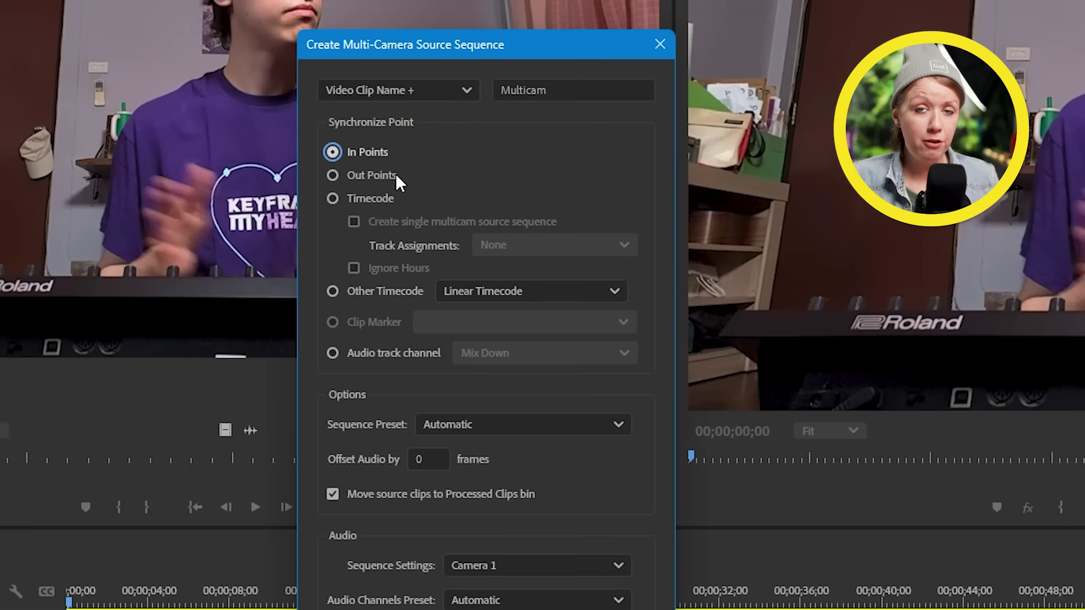
{"action": "left_click", "coordinate": [387, 356]}
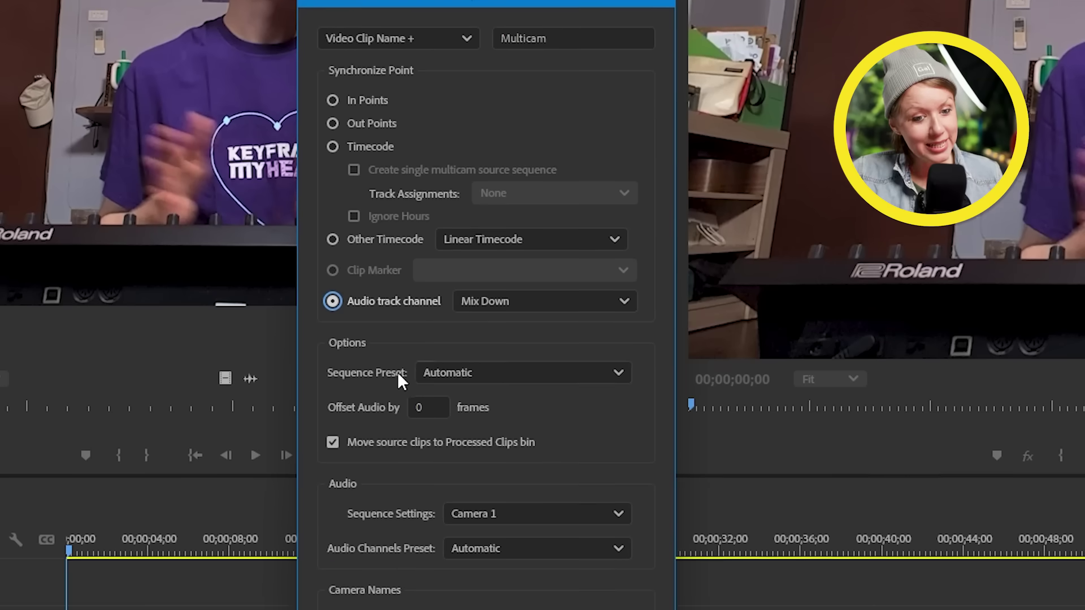
{"action": "left_click", "coordinate": [446, 424]}
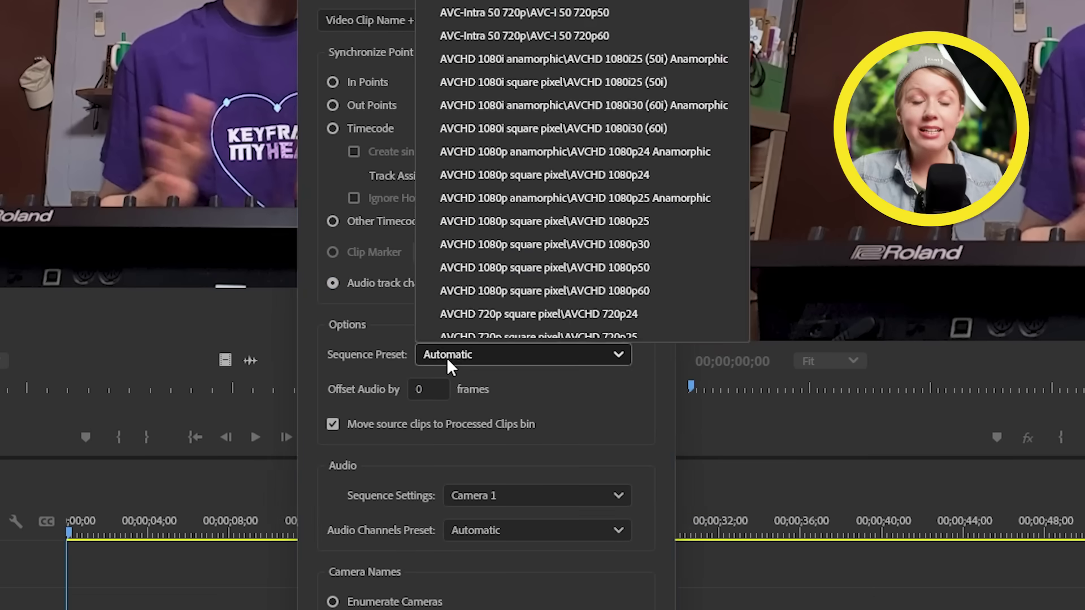
{"action": "scroll", "coordinate": [564, 279], "scroll_direction": "down", "scroll_amount": 20}
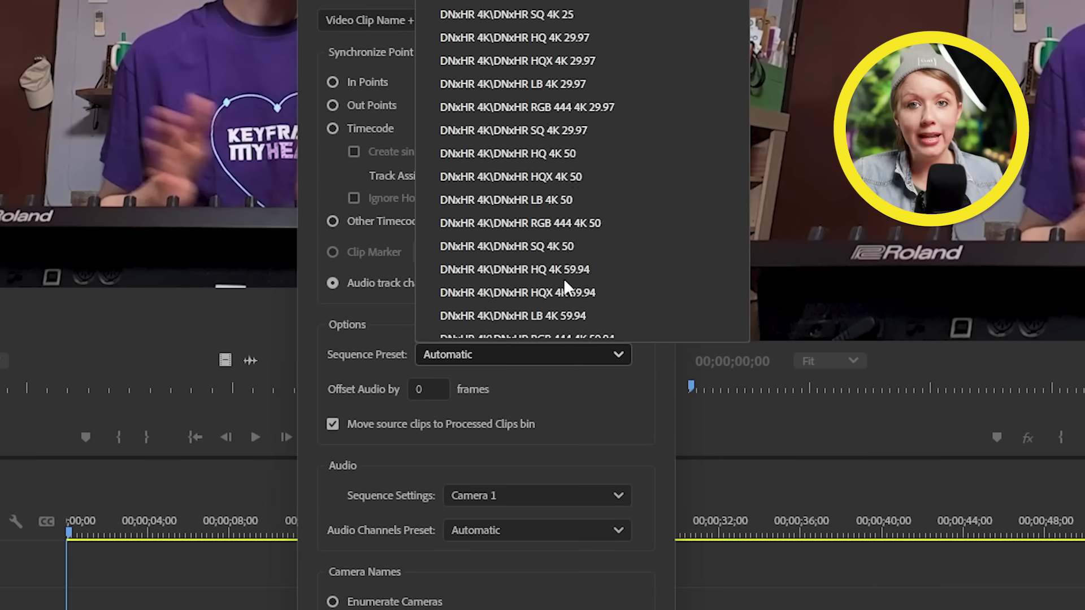
{"action": "scroll", "coordinate": [564, 278], "scroll_direction": "down", "scroll_amount": 20}
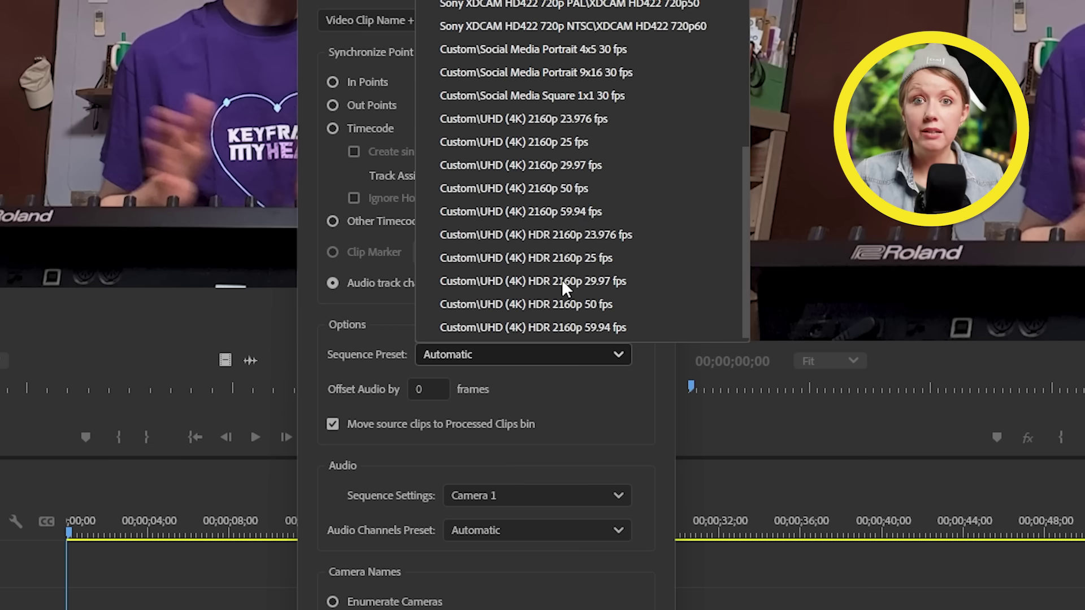
{"action": "left_click", "coordinate": [589, 378]}
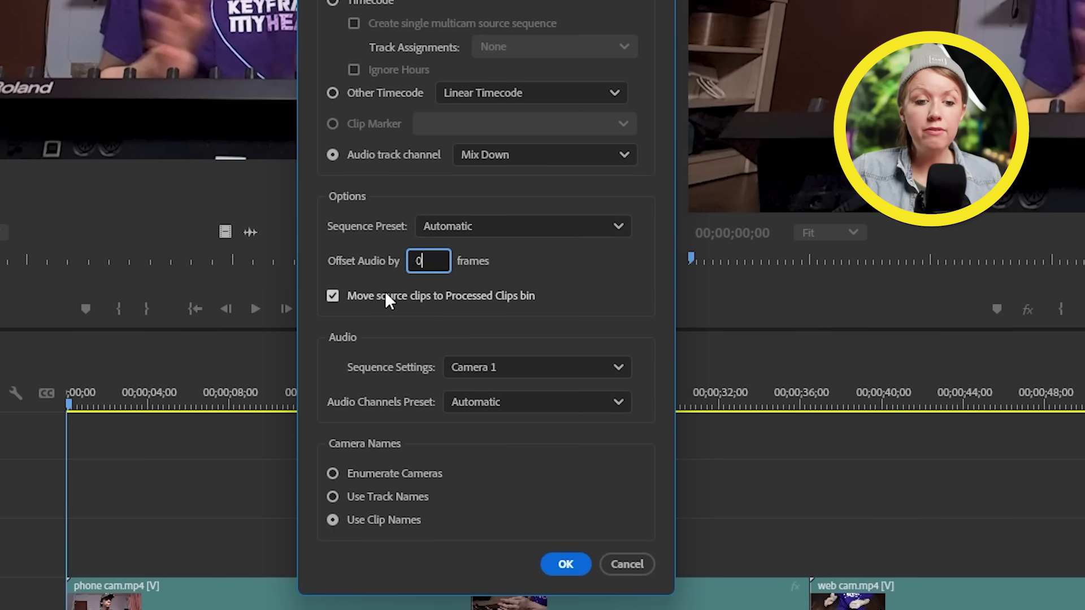
{"action": "left_click", "coordinate": [369, 296]}
{"action": "left_click", "coordinate": [369, 297]}
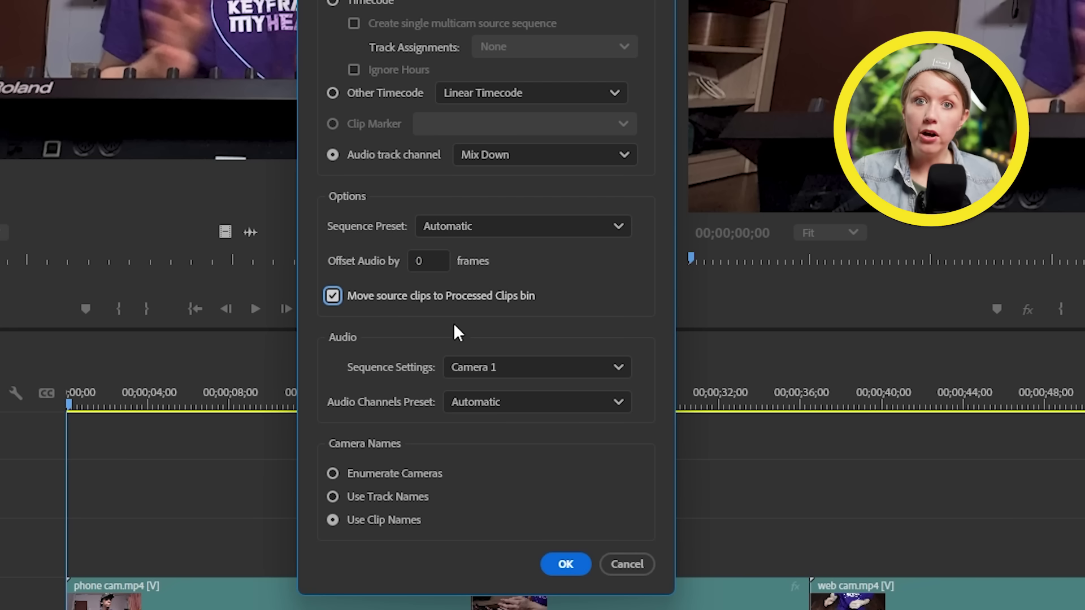
{"action": "left_click", "coordinate": [474, 365]}
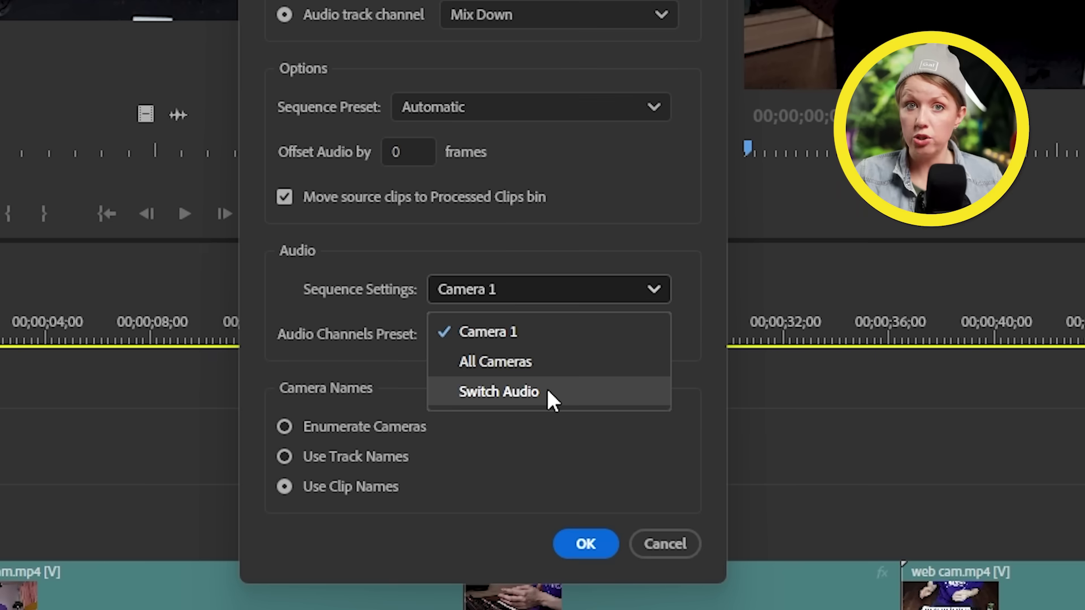
{"action": "left_click", "coordinate": [525, 333]}
{"action": "left_click", "coordinate": [525, 331]}
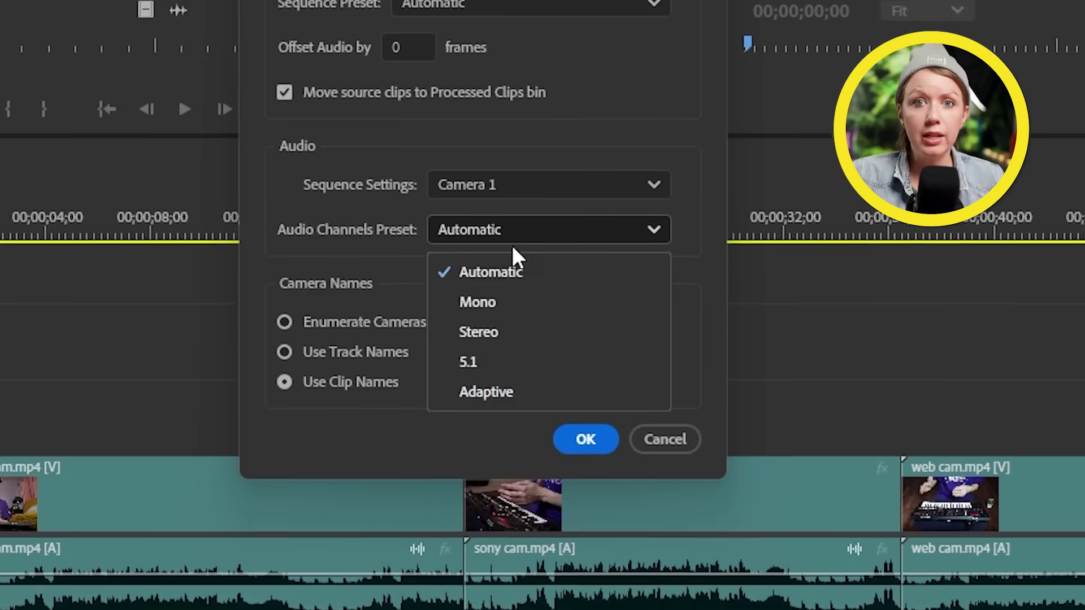
{"action": "left_click", "coordinate": [510, 335]}
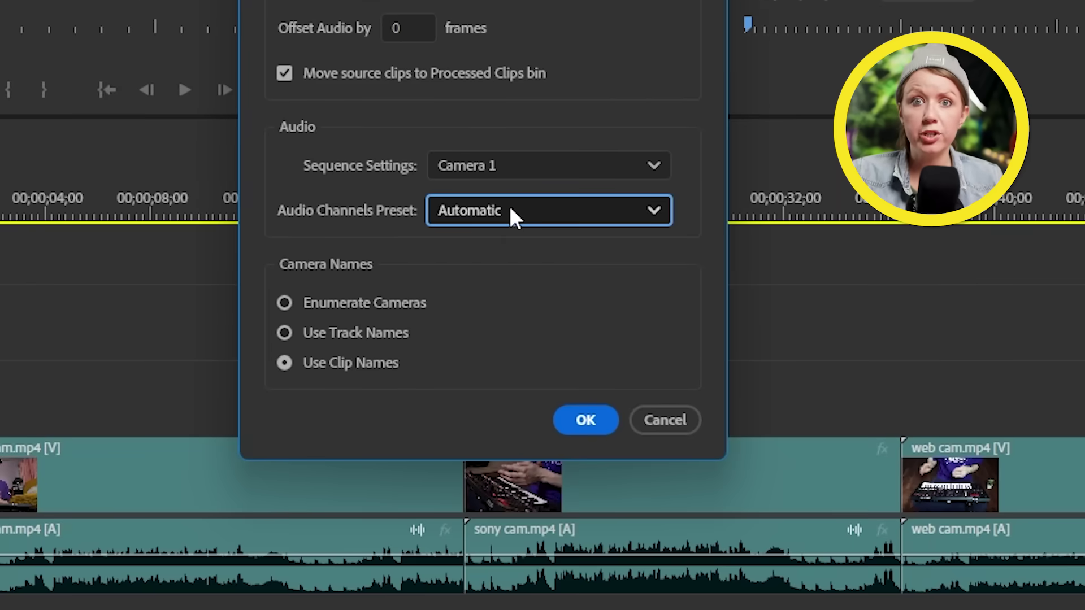
- Set Camera Names to Use Clip Names and create the phone cam.mp4Multicam source sequence
{"action": "left_click", "coordinate": [406, 302]}
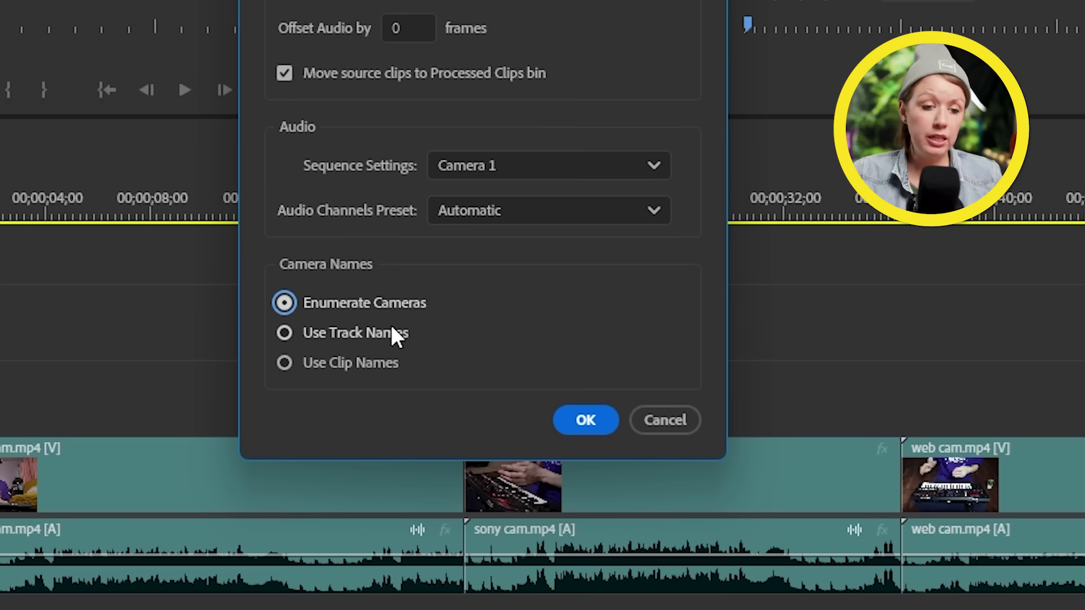
{"action": "left_click", "coordinate": [393, 336]}
{"action": "left_click", "coordinate": [388, 369]}
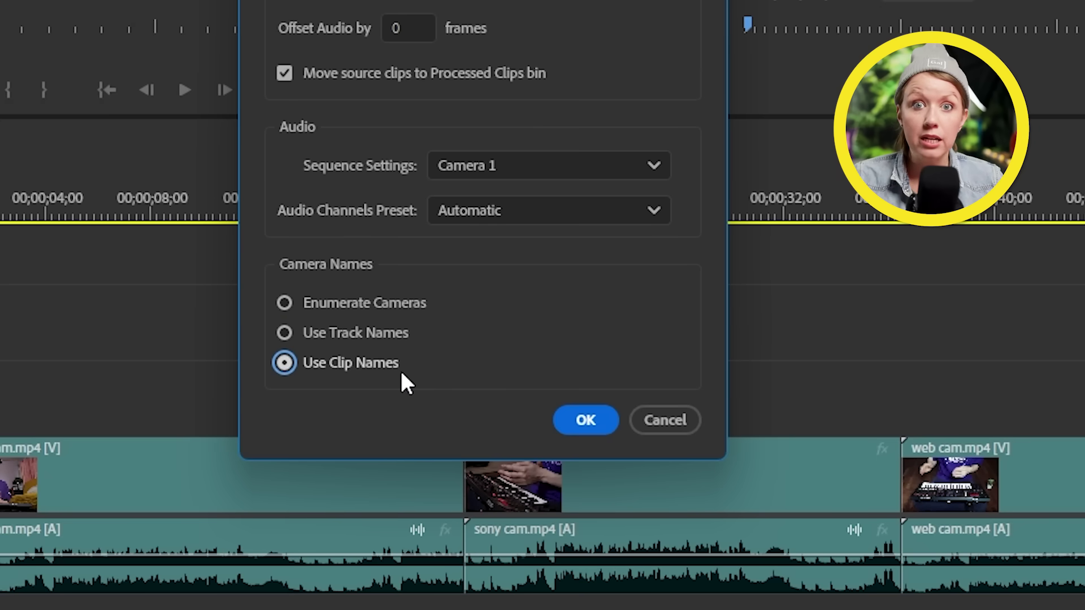
{"action": "left_click", "coordinate": [585, 419]}
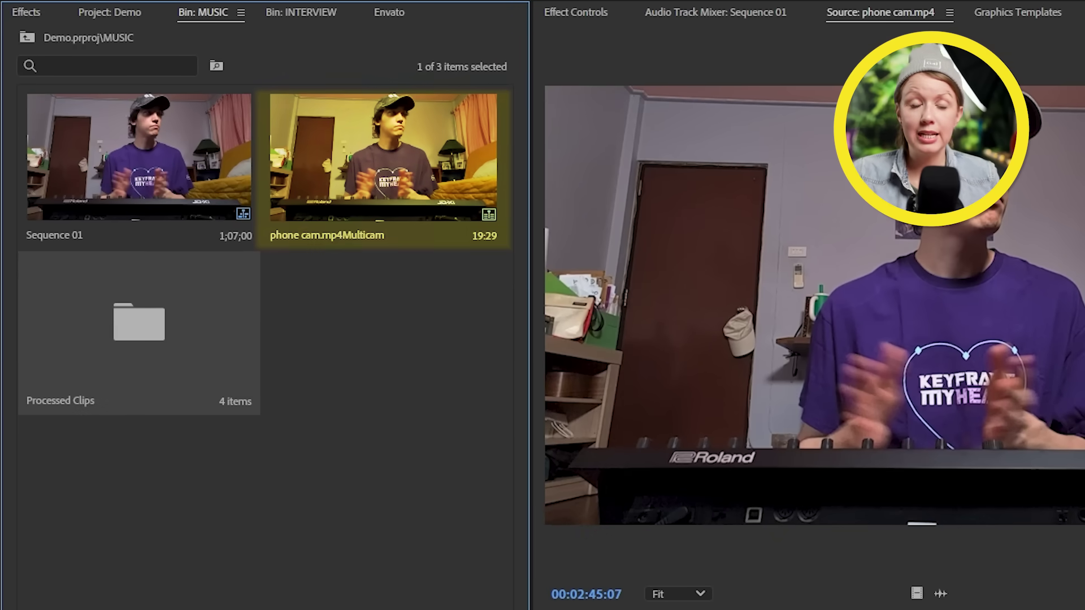
- Create a phone cam sequence from the multicam clip and enlarge the V1 and A1 tracks
{"action": "left_click", "coordinate": [384, 155]}
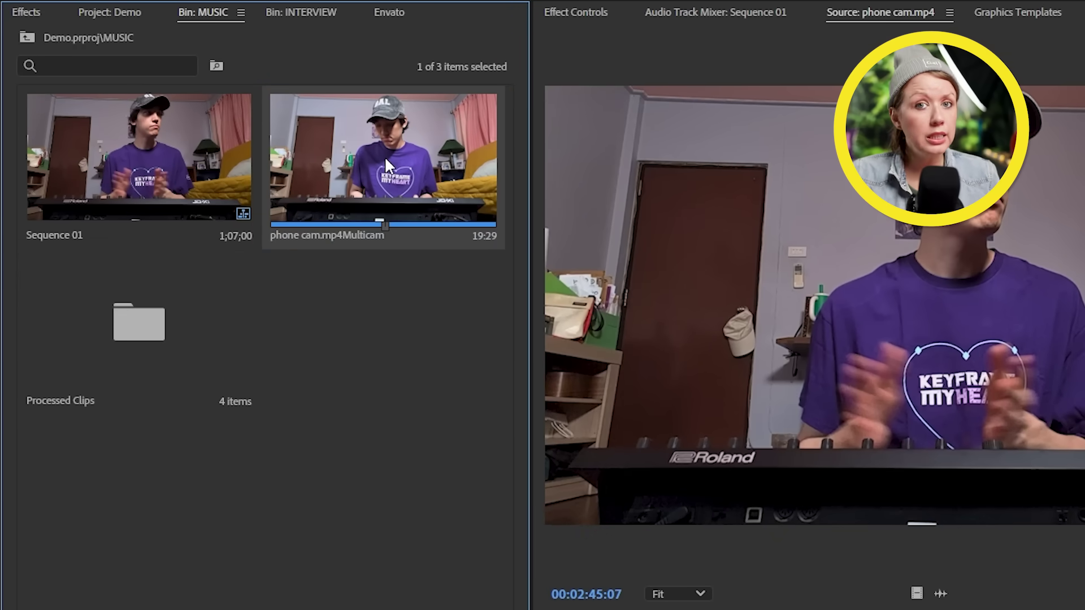
{"action": "right_click", "coordinate": [385, 160]}
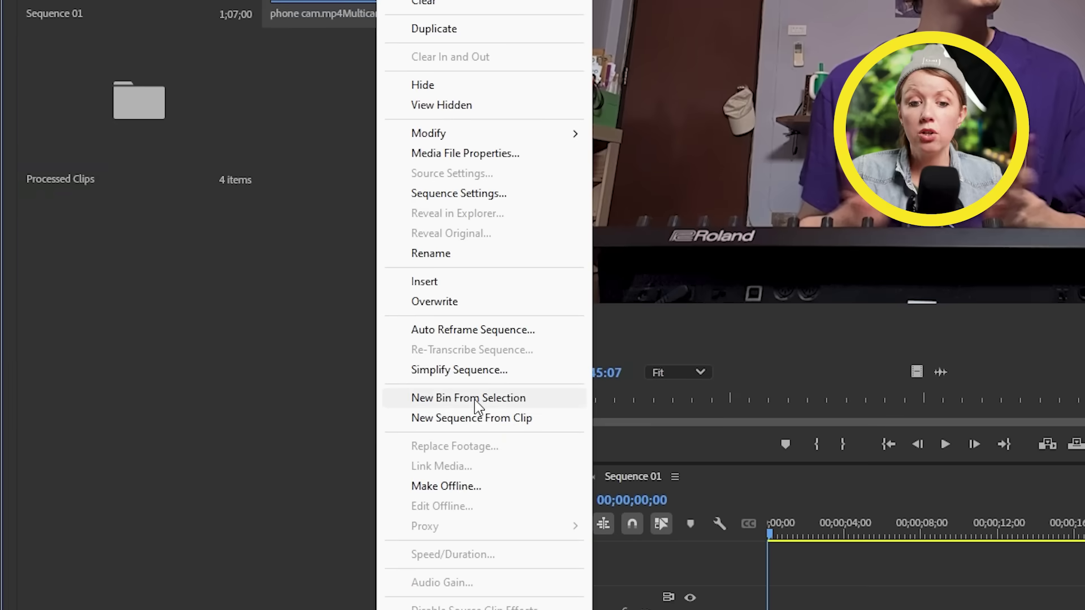
{"action": "left_click", "coordinate": [475, 418]}
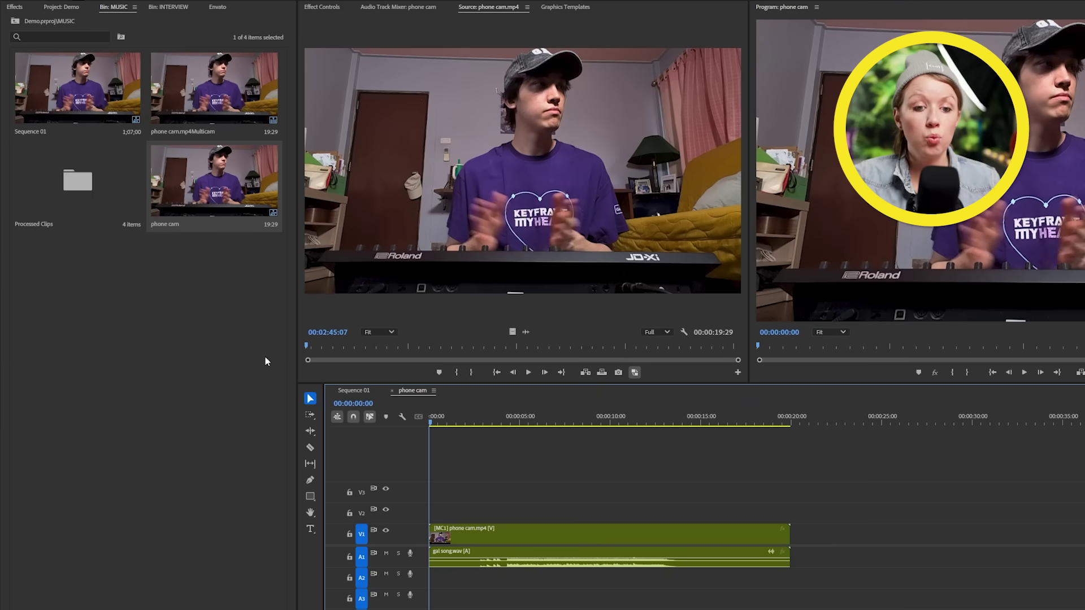
{"action": "double_click", "coordinate": [393, 565]}
{"action": "double_click", "coordinate": [392, 515]}
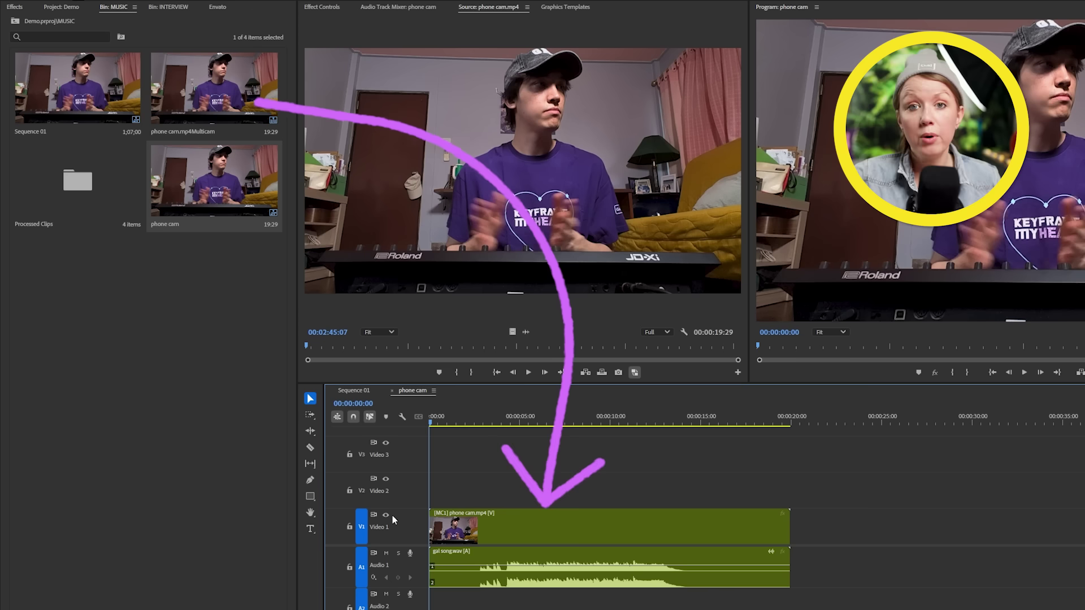
- Turn on Multi-Camera View in the Program monitor and widen the monitor
{"action": "key", "text": "space"}
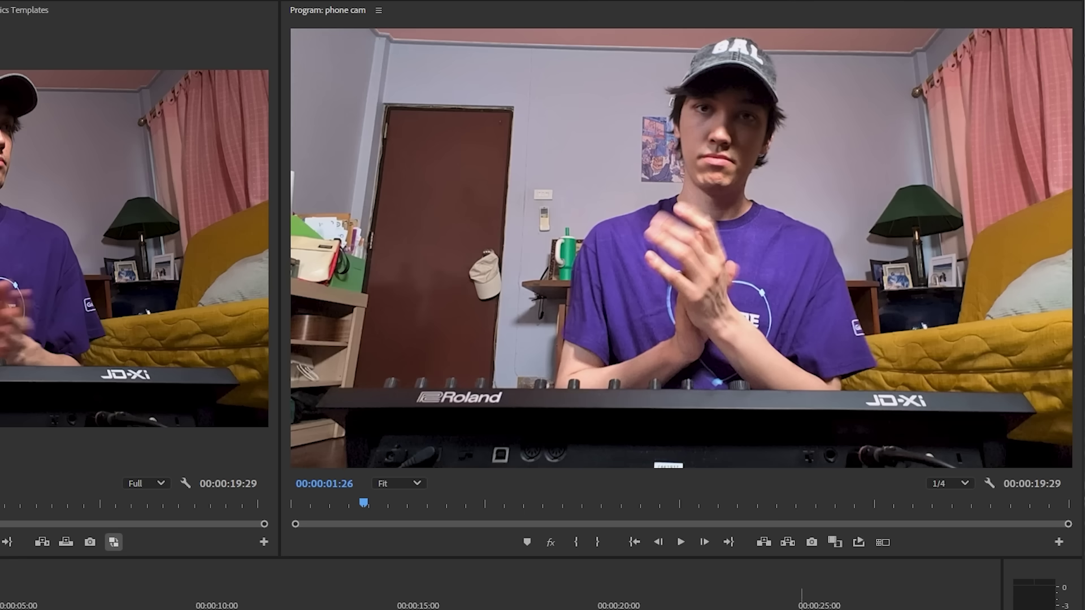
{"action": "left_click", "coordinate": [888, 543]}
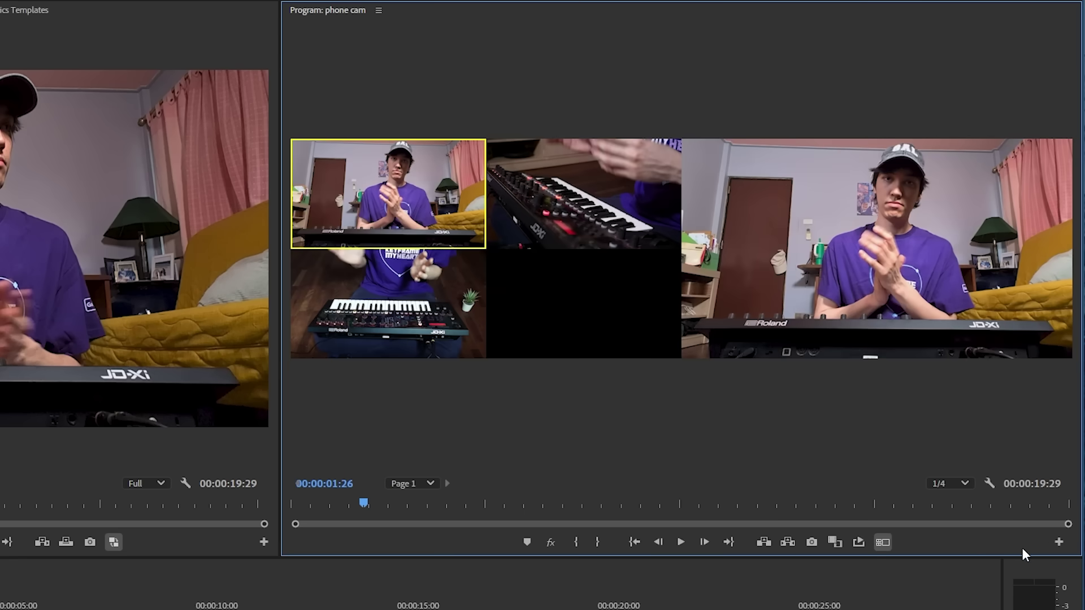
{"action": "left_click", "coordinate": [1059, 542]}
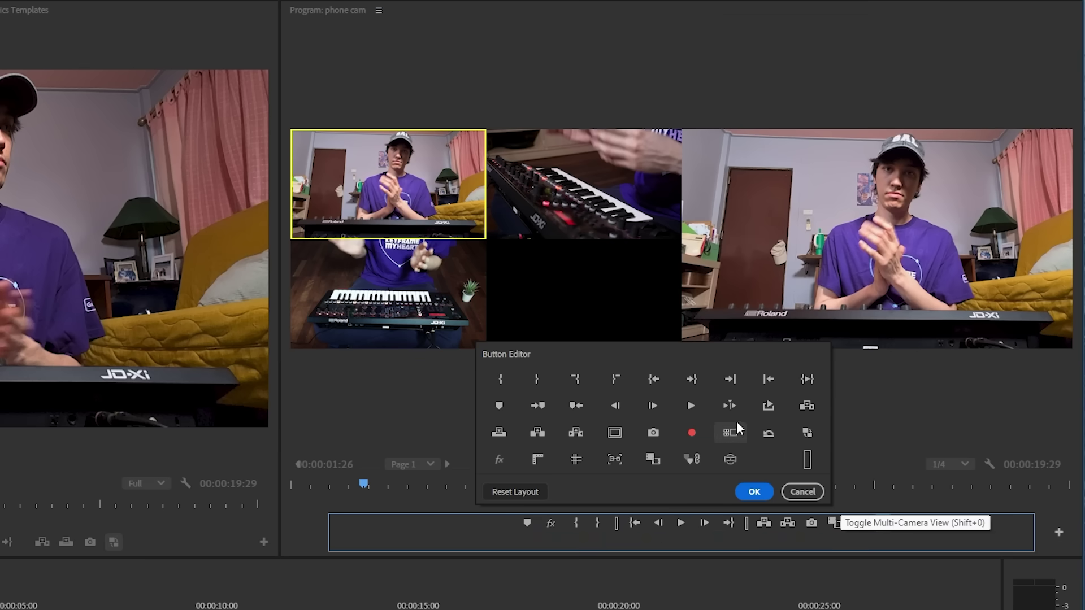
{"action": "left_click", "coordinate": [757, 492]}
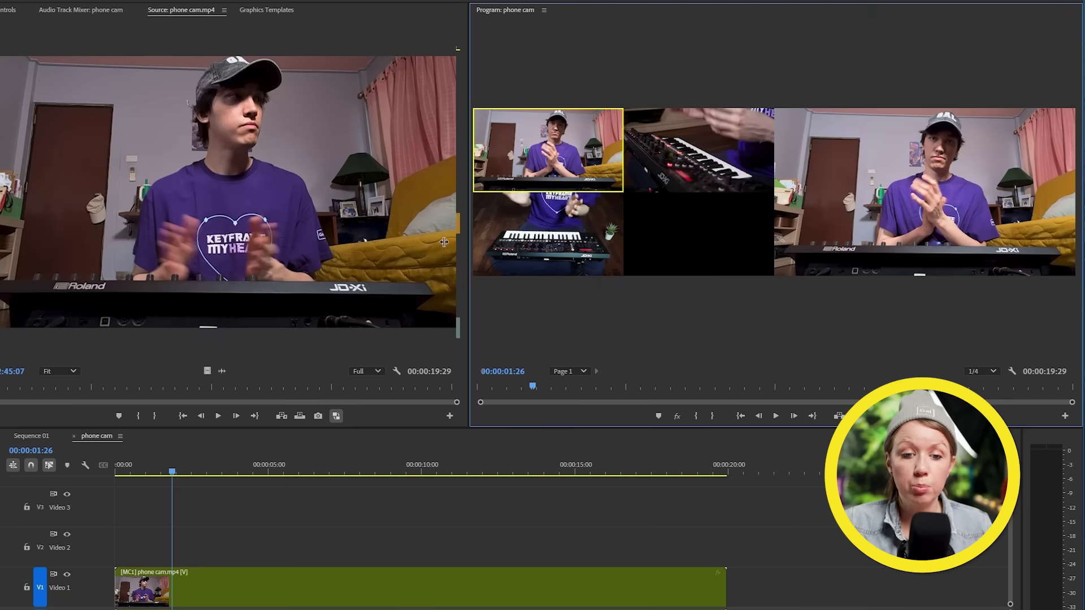
{"action": "left_click_drag", "start_coordinate": [283, 308], "coordinate": [0, 308]}
{"action": "left_click_drag", "start_coordinate": [249, 246], "coordinate": [188, 249]}
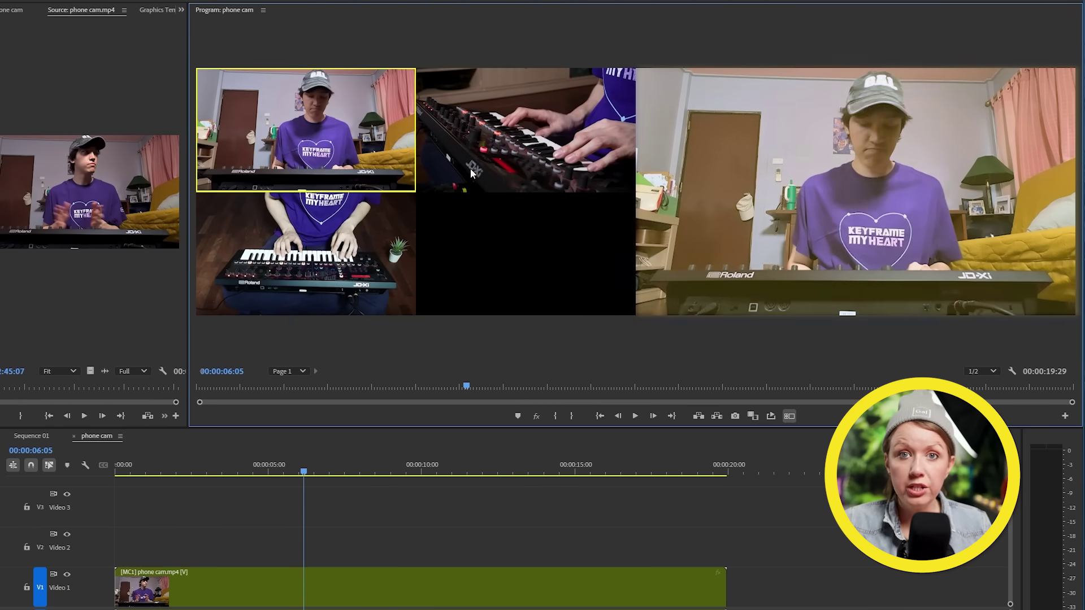
- Try switching angles to sony cam and web cam via tiles, then cameras 2 and 1
{"action": "left_click", "coordinate": [506, 132]}
{"action": "left_click", "coordinate": [332, 259]}
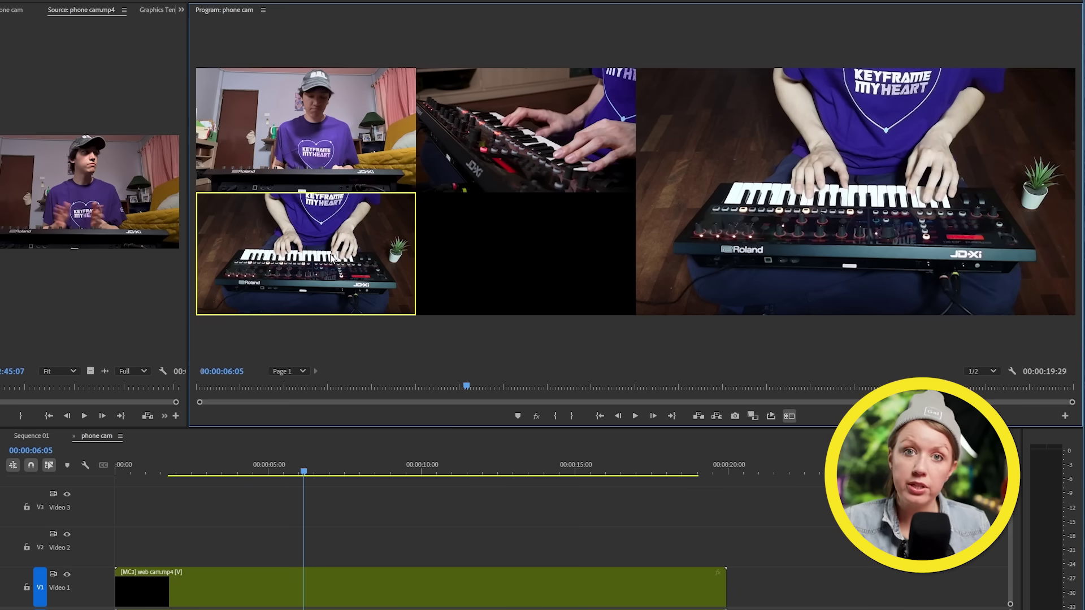
{"action": "key", "text": "2"}
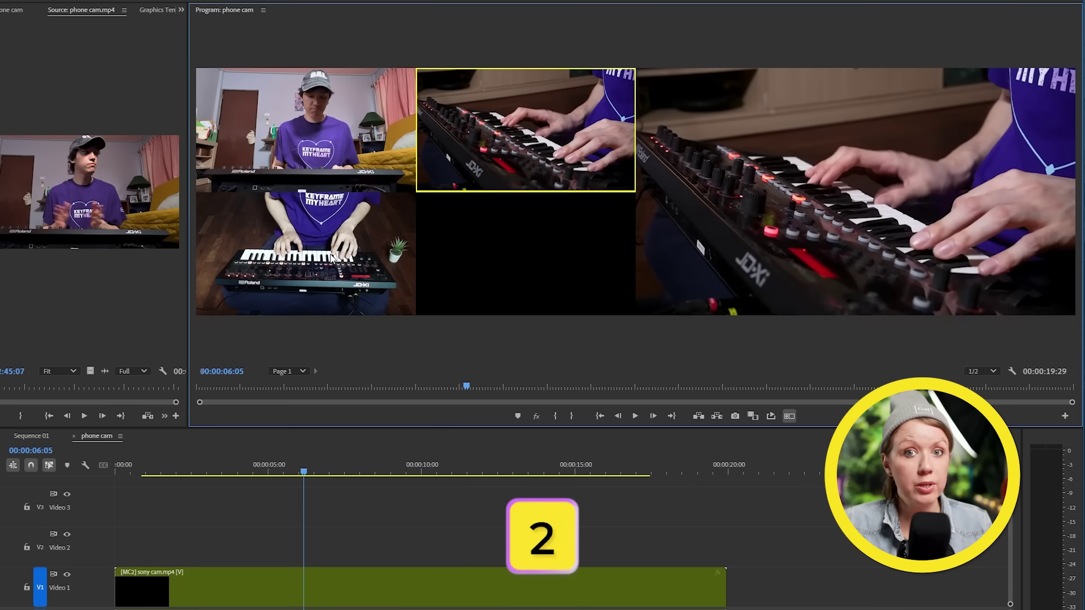
{"action": "key", "text": "1"}
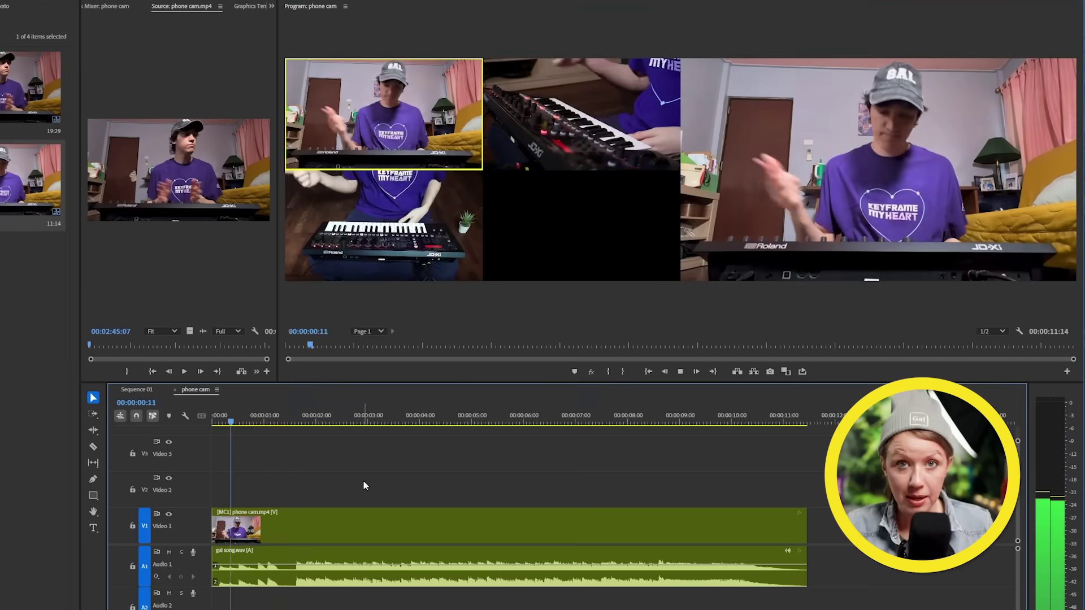
- Record live cuts during playback, switching cameras 2, 3, 2, 1, 2, 3, 1, 2
{"action": "key", "text": "space"}
{"action": "key", "text": "2"}
{"action": "key", "text": "3"}
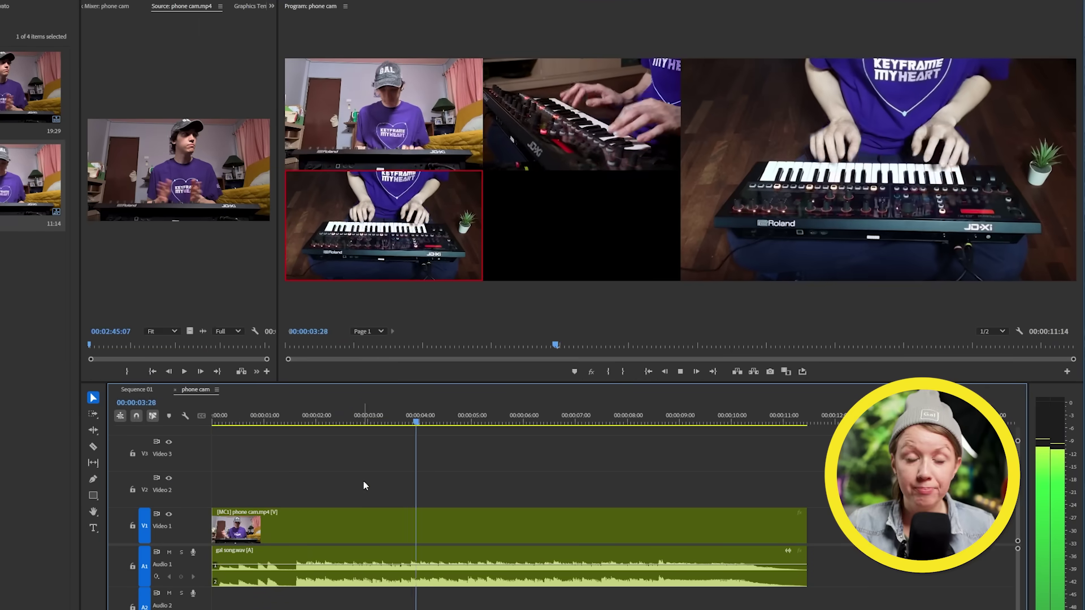
{"action": "key", "text": "2"}
{"action": "key", "text": "1"}
{"action": "key", "text": "2"}
{"action": "key", "text": "3"}
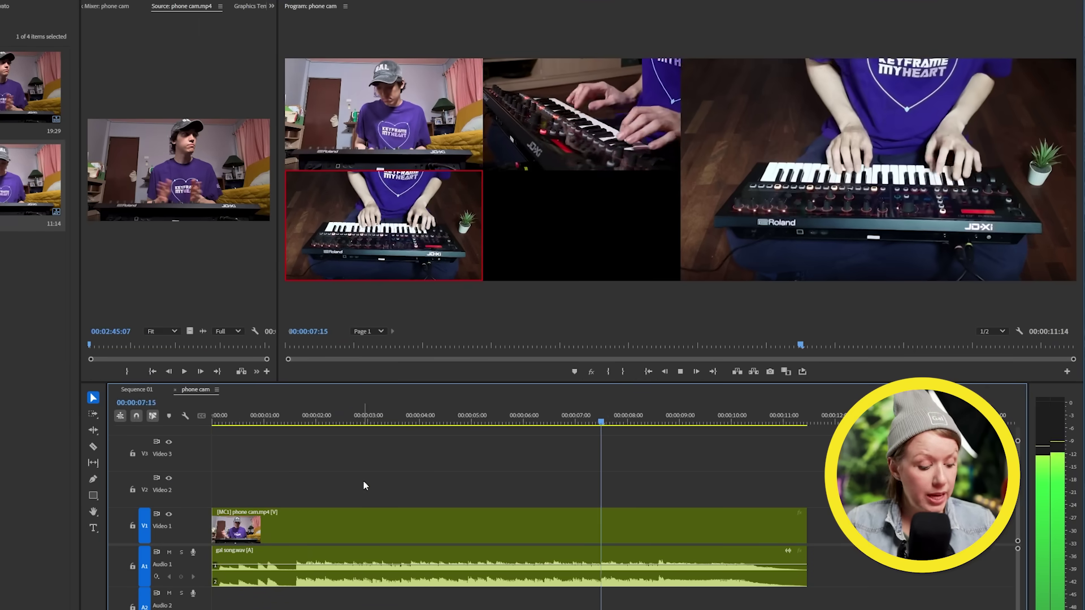
{"action": "key", "text": "1"}
{"action": "key", "text": "2"}
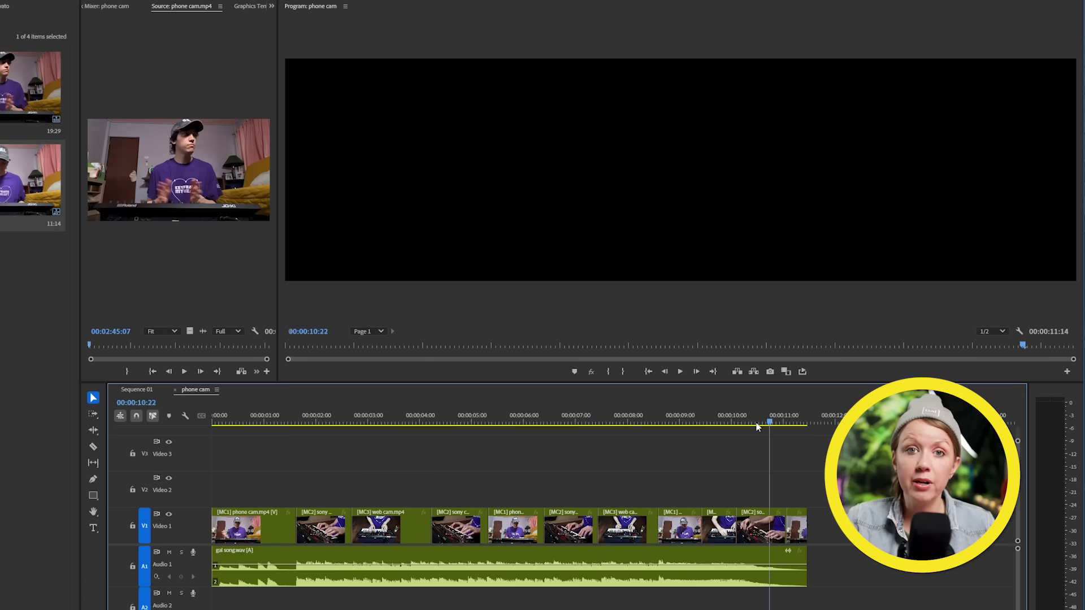
- Zoom the timeline and roll the sony cam/web cam cut +00:00:00:17 later
{"action": "left_click_drag", "start_coordinate": [757, 426], "coordinate": [552, 473]}
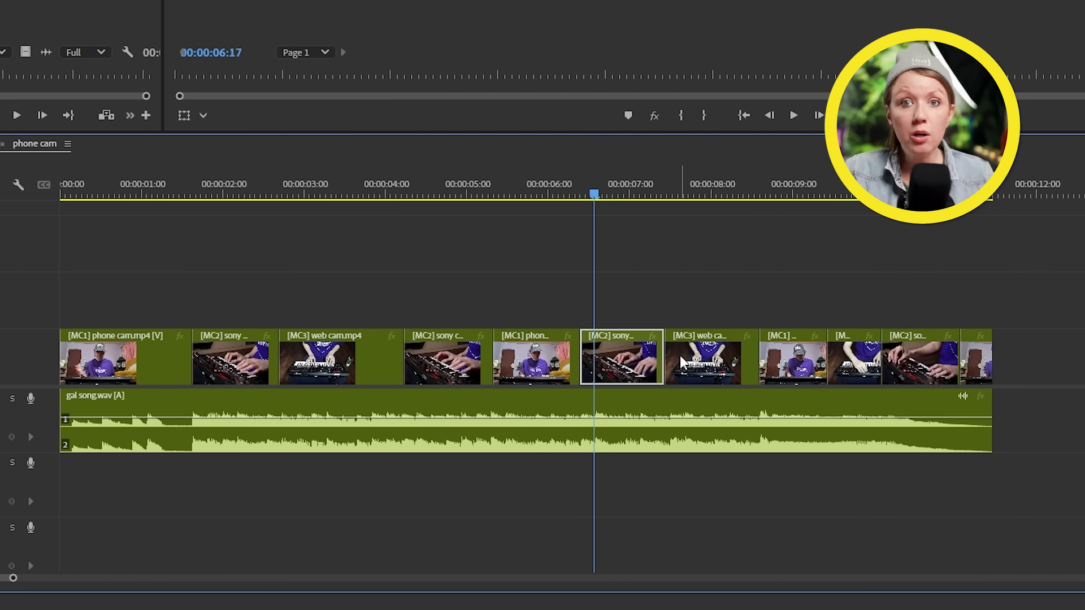
{"action": "key", "text": "equal"}
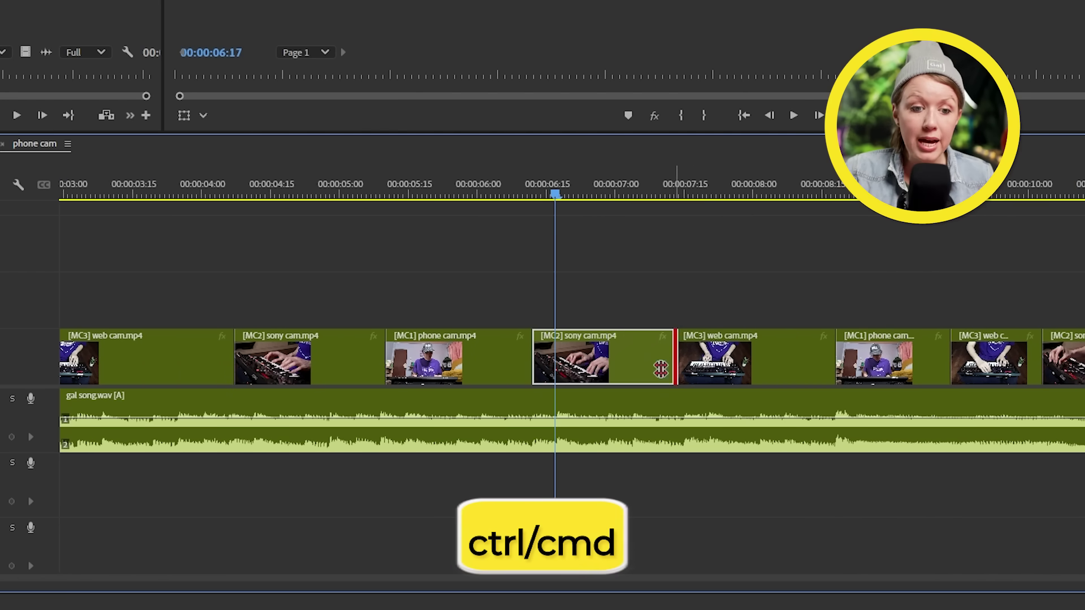
{"action": "left_click_drag", "start_coordinate": [660, 368], "coordinate": [703, 375]}
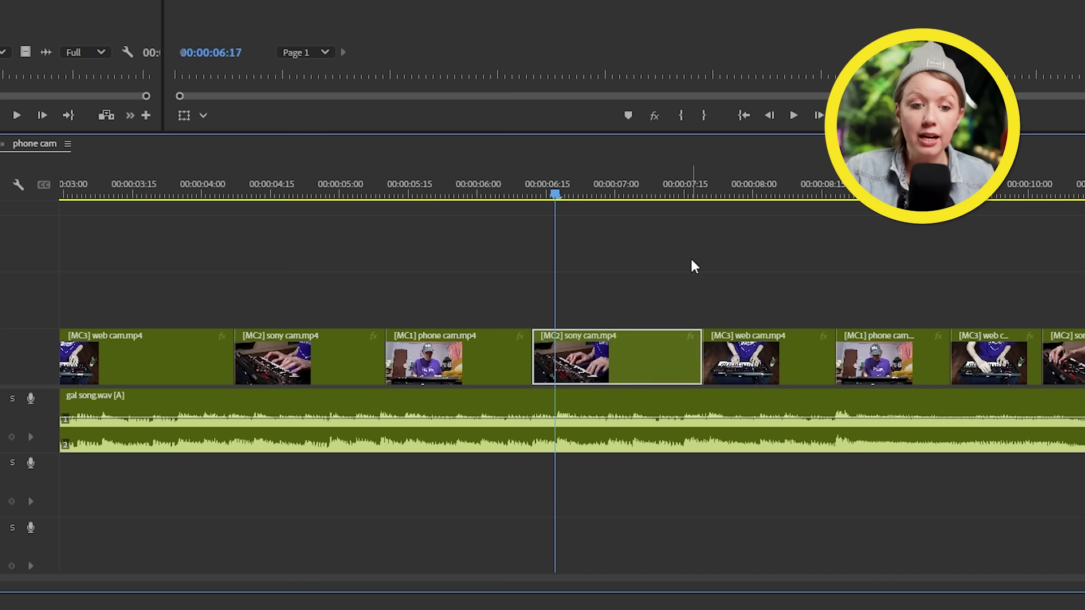
{"action": "left_click", "coordinate": [694, 266]}
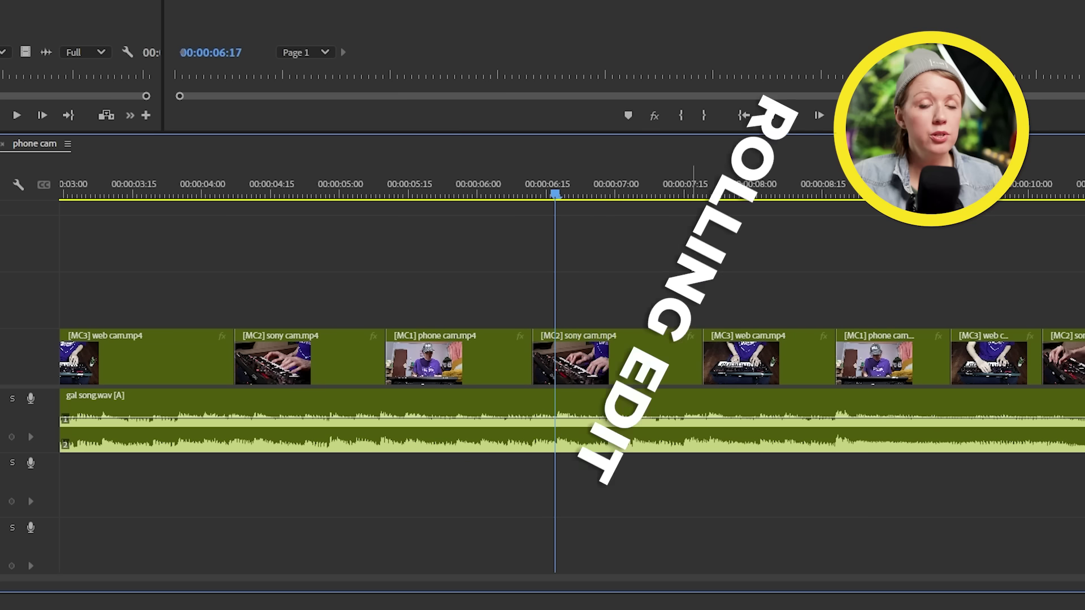
{"action": "left_click", "coordinate": [588, 398]}
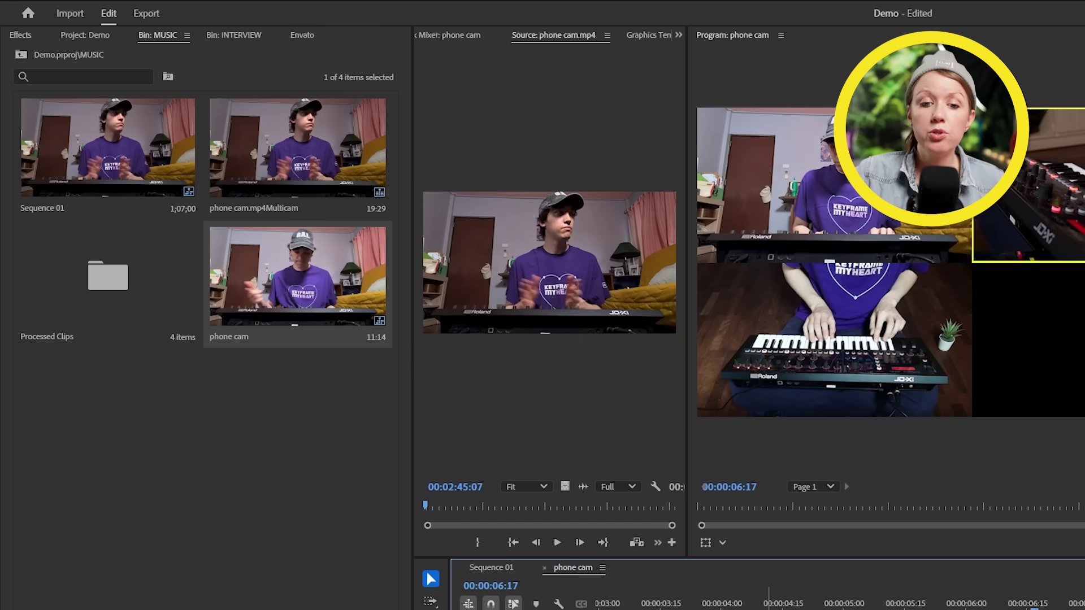
- Open the phone cam.mp4Multicam source sequence in its own timeline and play it
{"action": "left_click", "coordinate": [311, 177]}
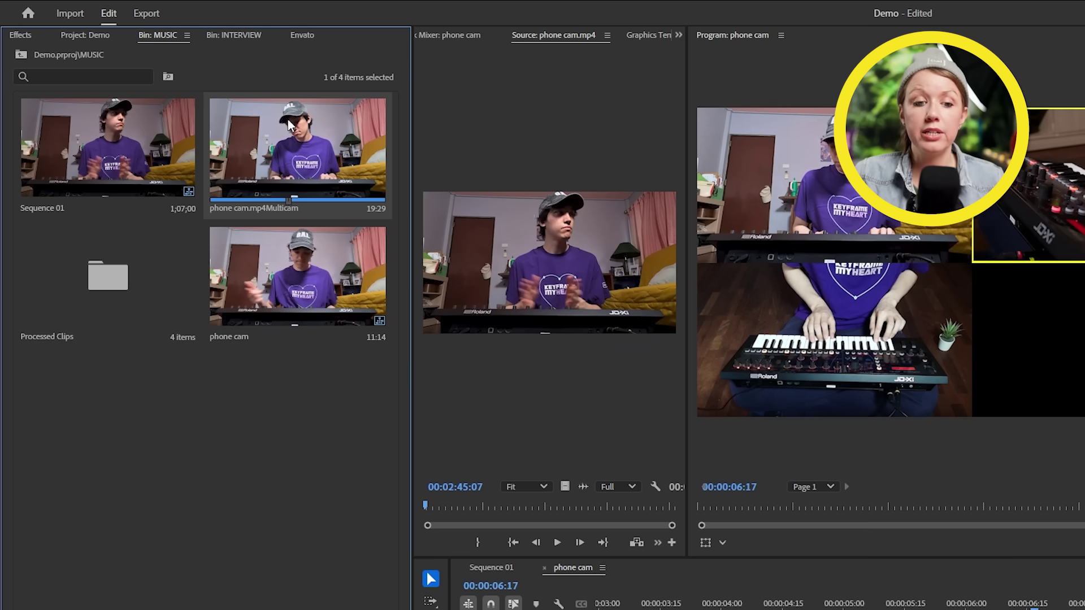
{"action": "right_click", "coordinate": [287, 120]}
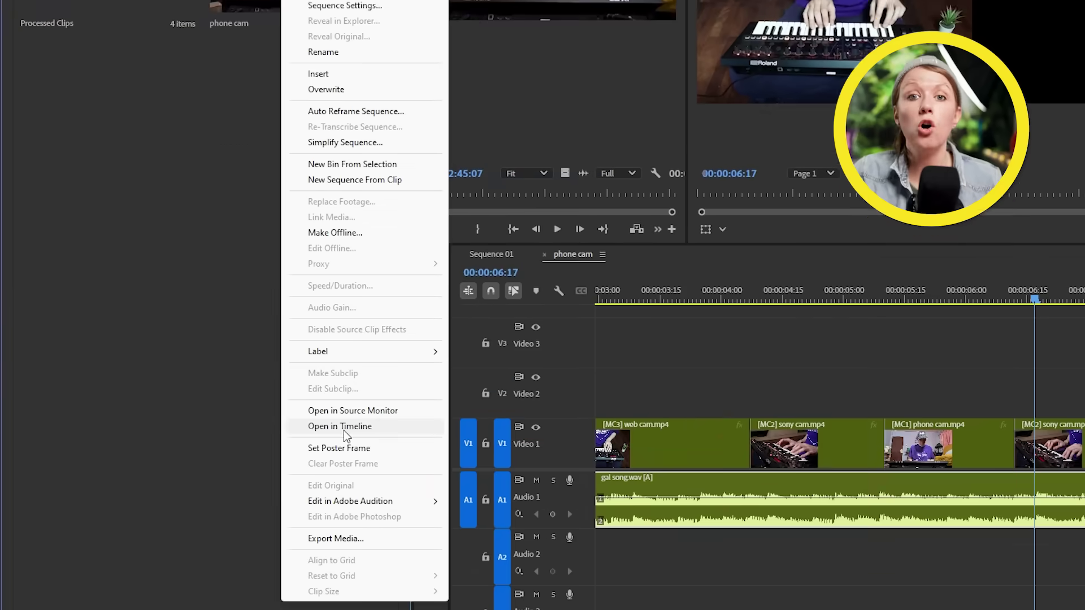
{"action": "left_click", "coordinate": [343, 413]}
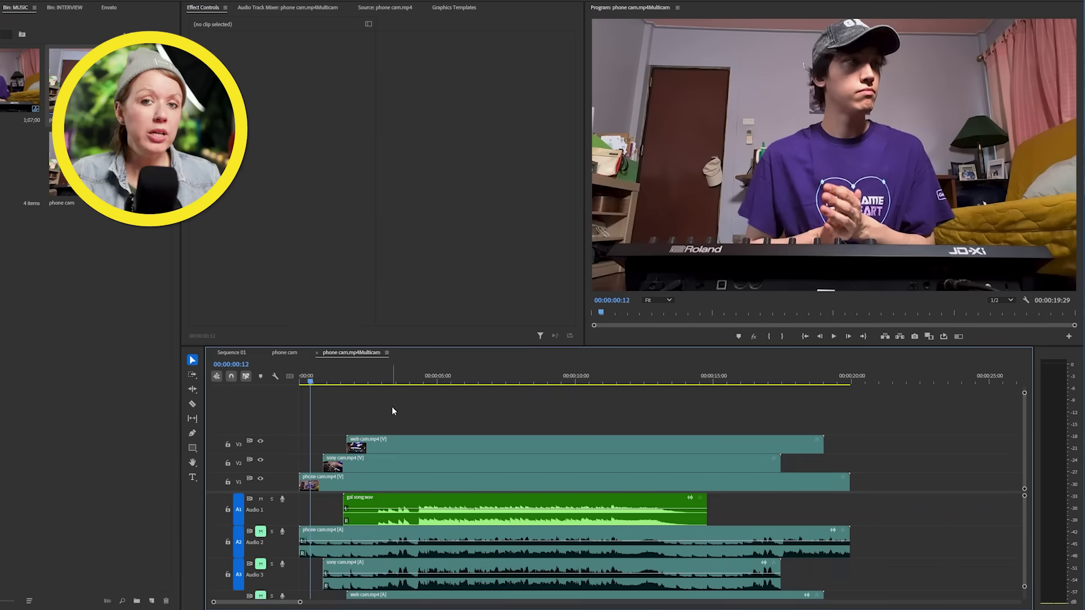
{"action": "key", "text": "space"}
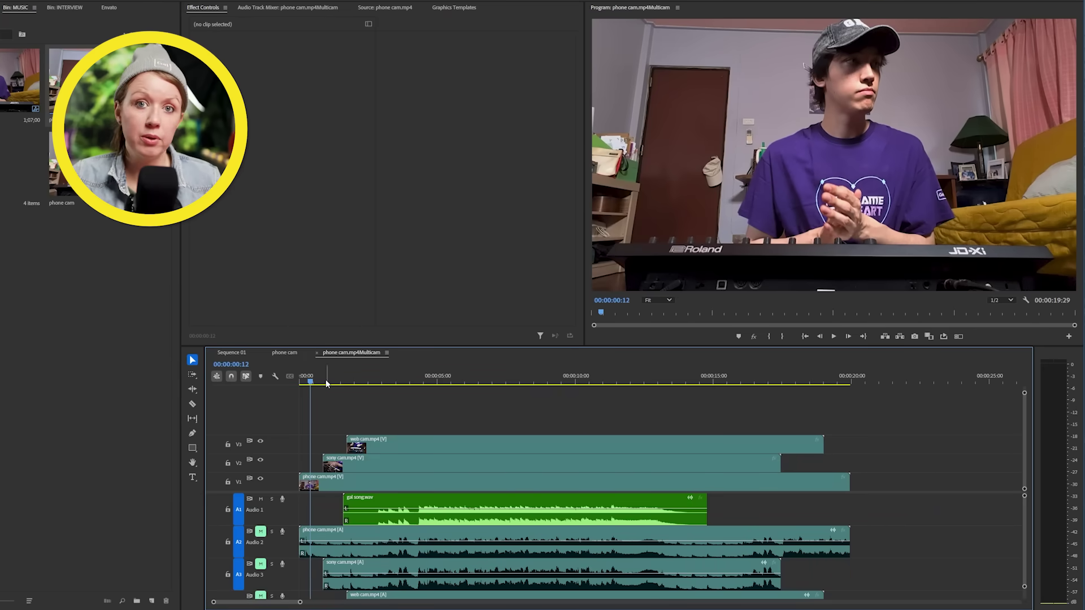
- Mute Audio 1, unmute the phone cam audio on Audio 2, and park the playhead at 00:00:05:21
{"action": "left_click_drag", "start_coordinate": [472, 411], "coordinate": [448, 405]}
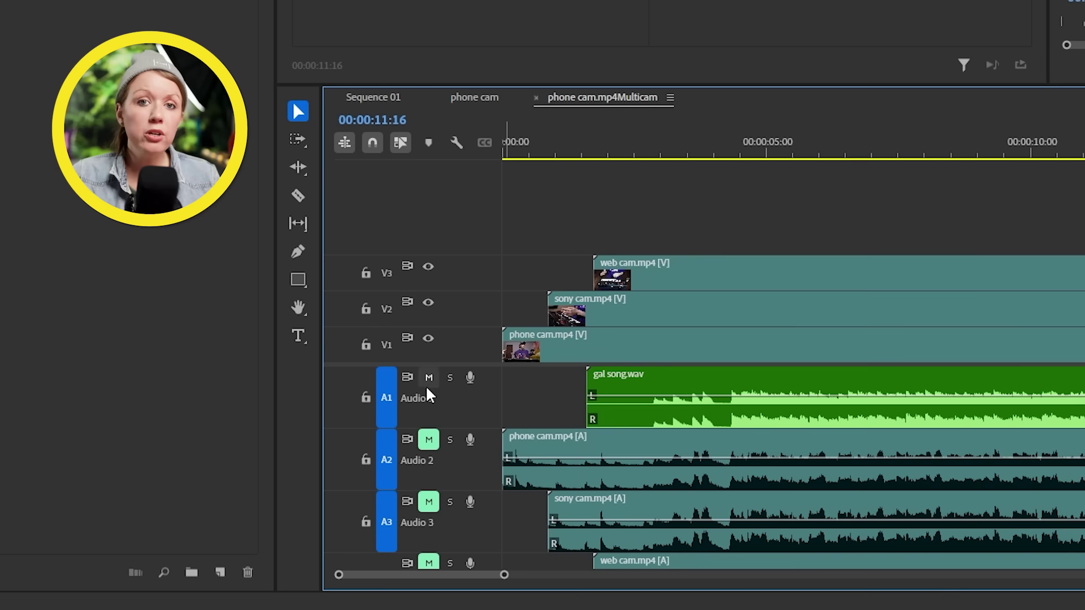
{"action": "left_click", "coordinate": [260, 499]}
{"action": "left_click", "coordinate": [428, 441]}
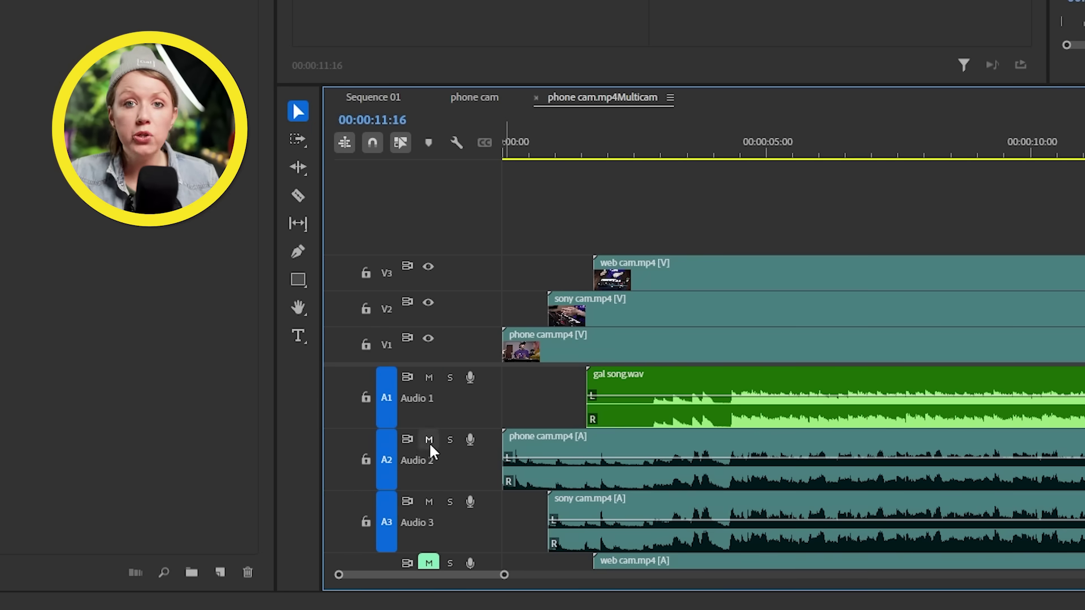
{"action": "left_click", "coordinate": [651, 419]}
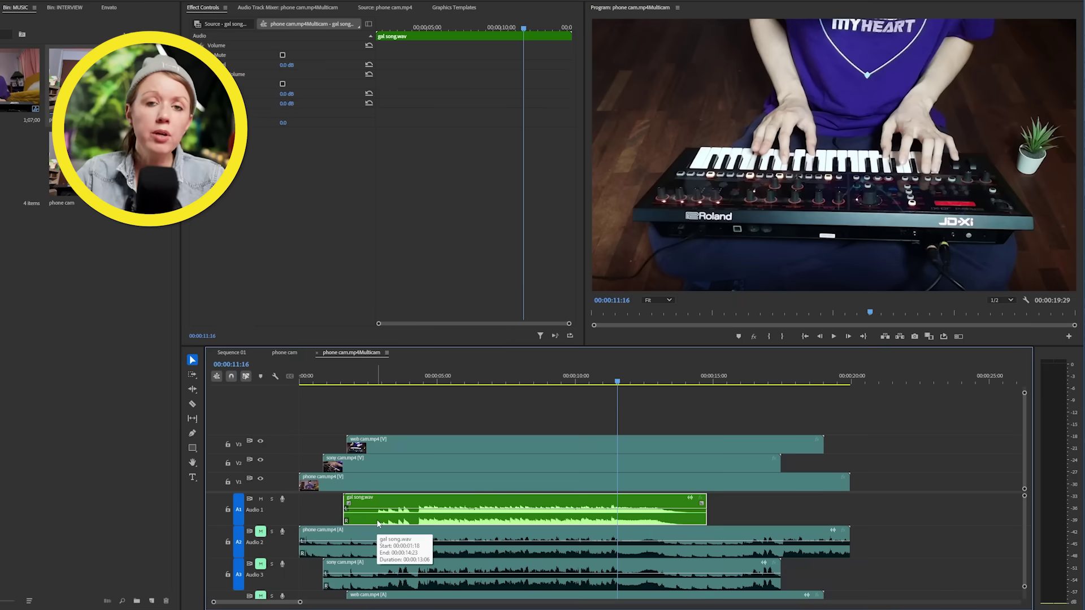
{"action": "left_click", "coordinate": [456, 378]}
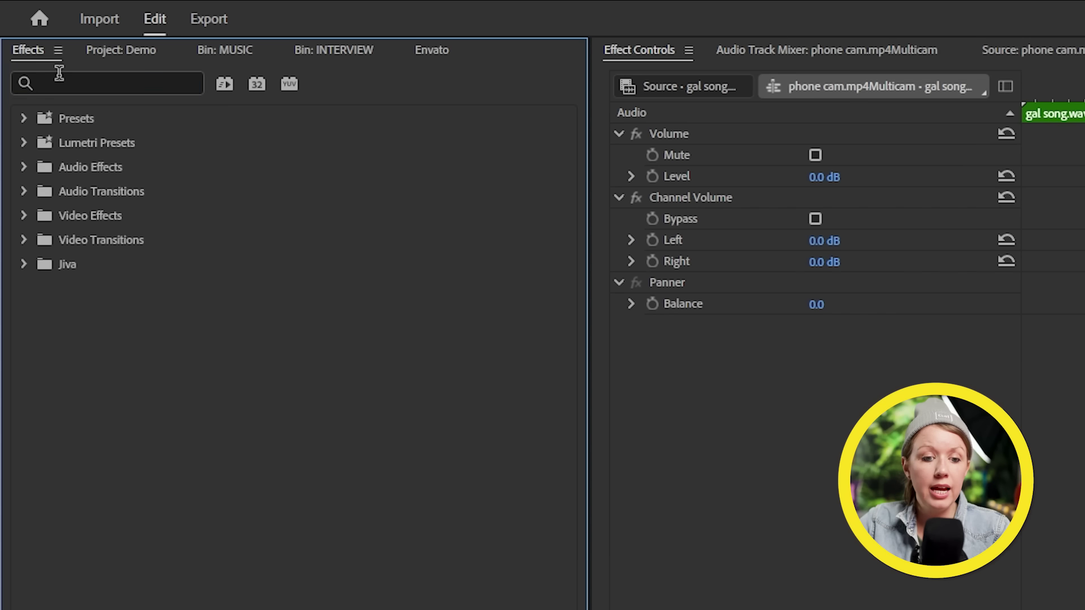
- Find Lumetri Color with 'lumetri colo' and reveal the web cam clip's Creative look settings
{"action": "left_click", "coordinate": [108, 83]}
{"action": "type", "text": "lumetri colo"}
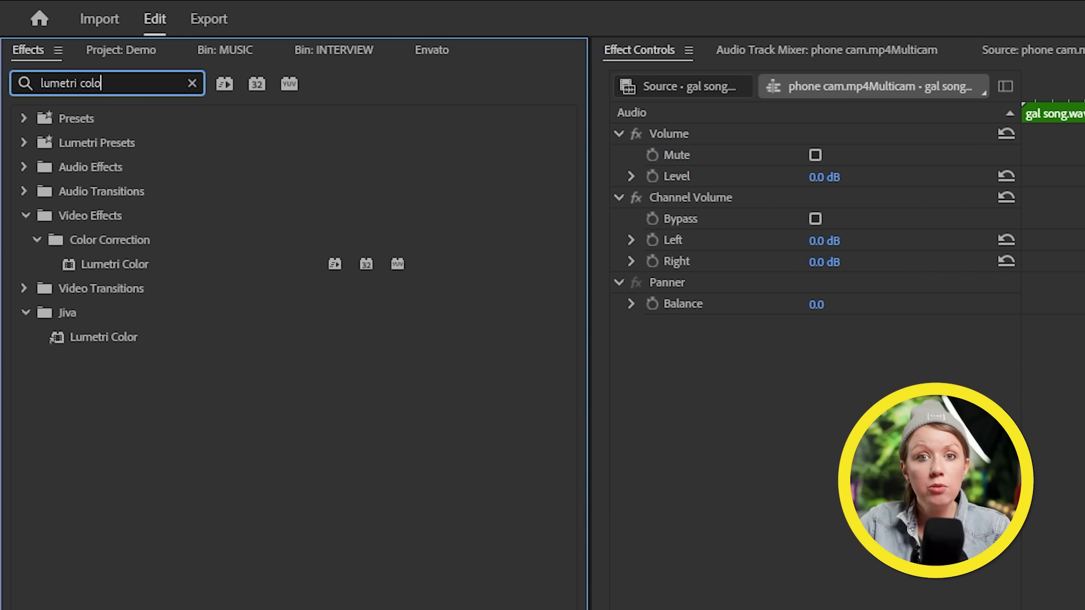
{"action": "left_click", "coordinate": [111, 261]}
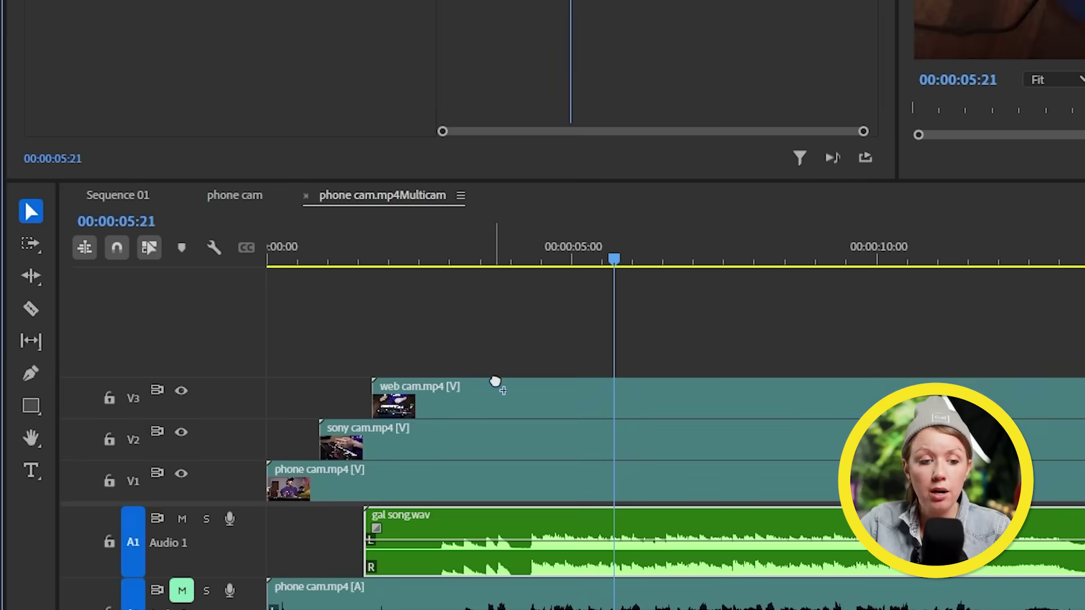
{"action": "left_click", "coordinate": [496, 399]}
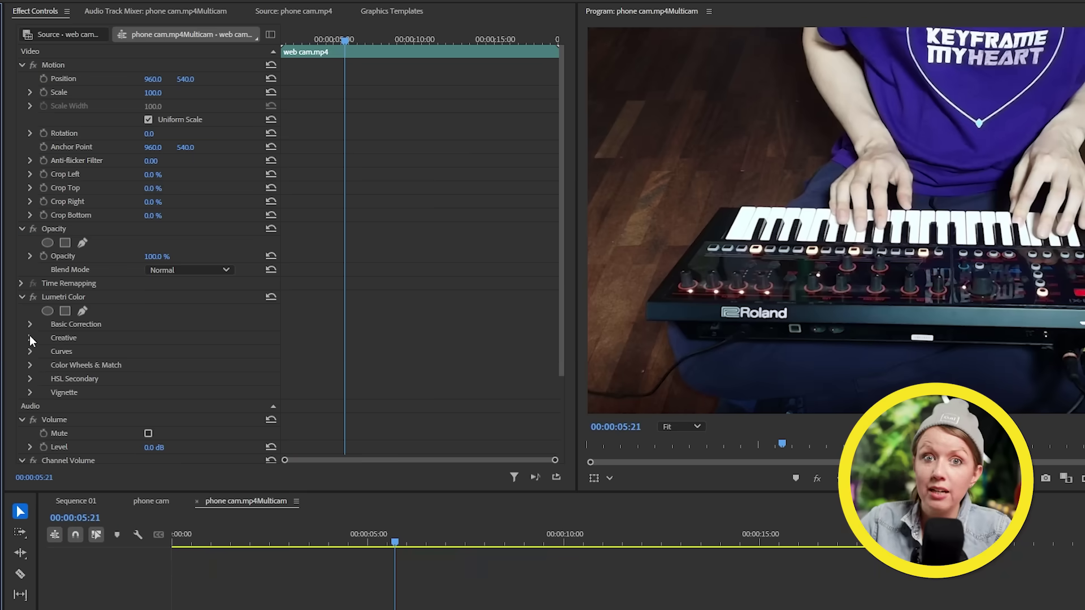
{"action": "left_click", "coordinate": [29, 337]}
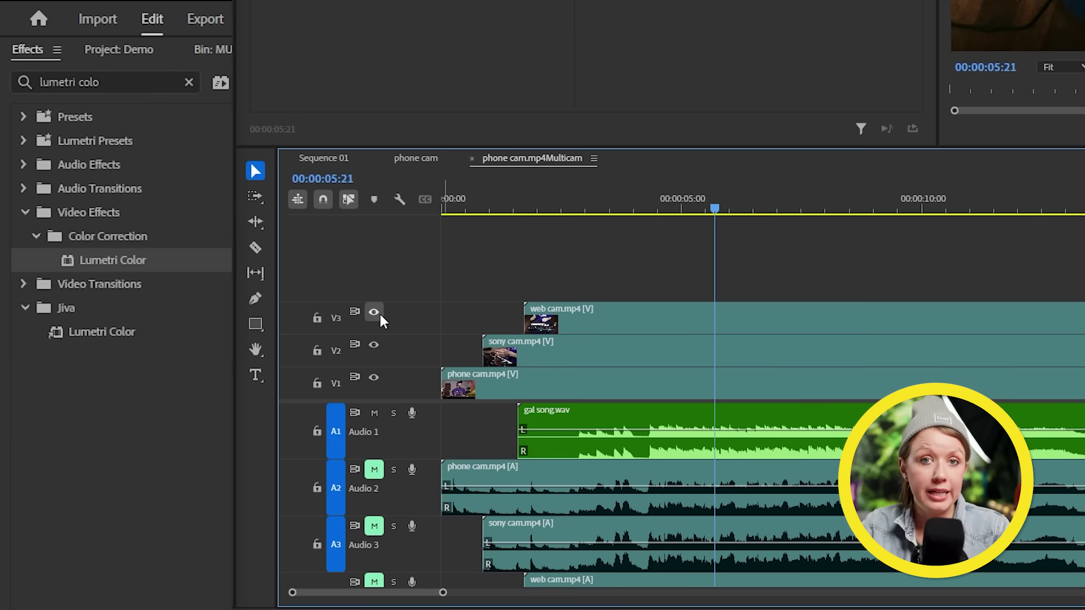
- Apply Lumetri Color to the sony cam clip, show V2 and V3 outputs, and go to 00:00:08:00
{"action": "left_click", "coordinate": [373, 312]}
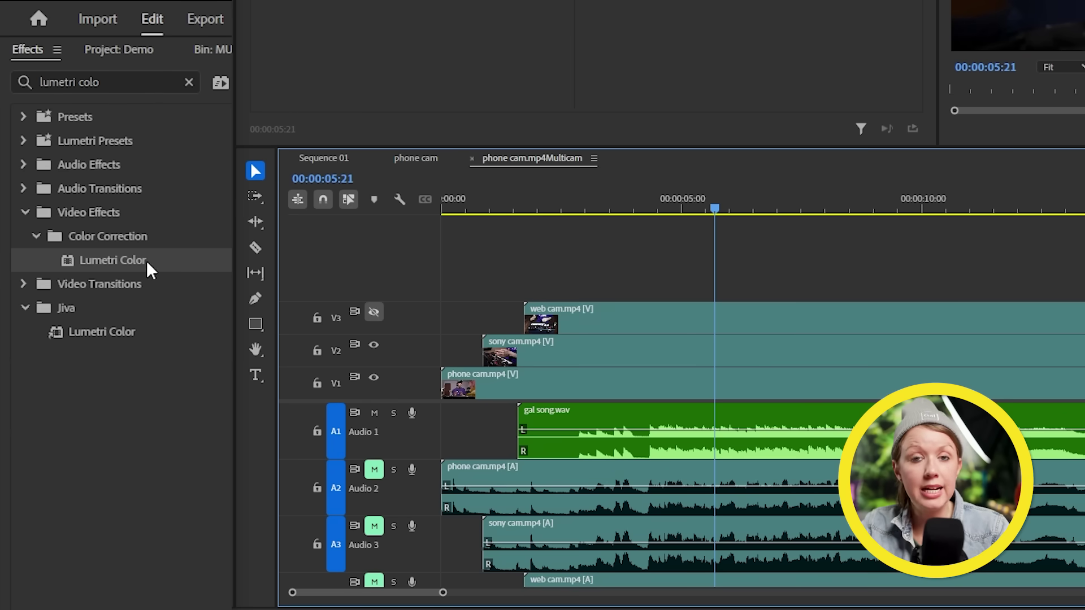
{"action": "left_click_drag", "start_coordinate": [147, 260], "coordinate": [712, 347]}
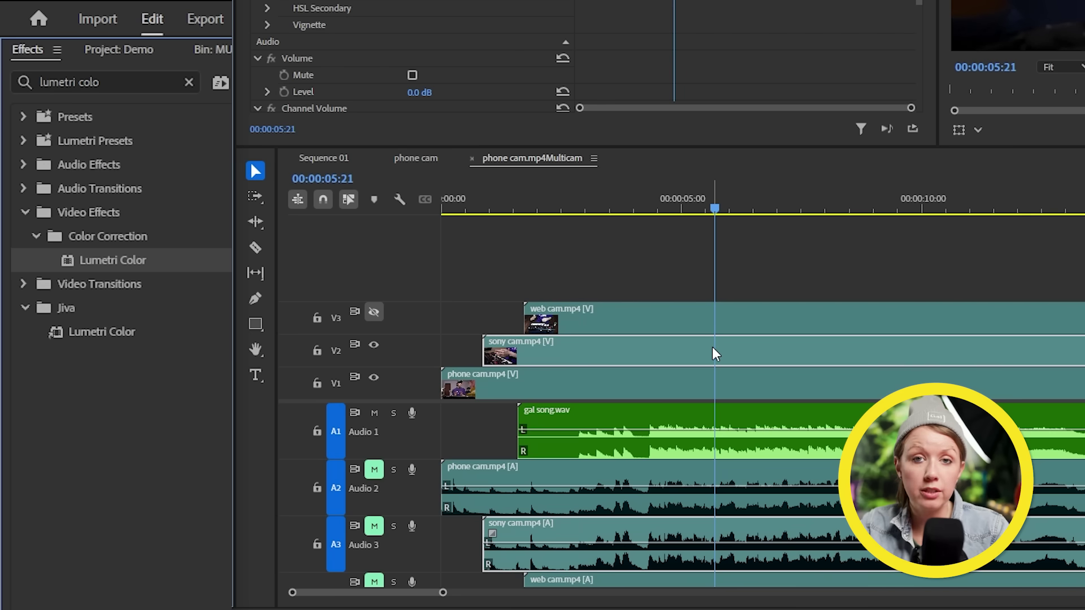
{"action": "left_click", "coordinate": [650, 262]}
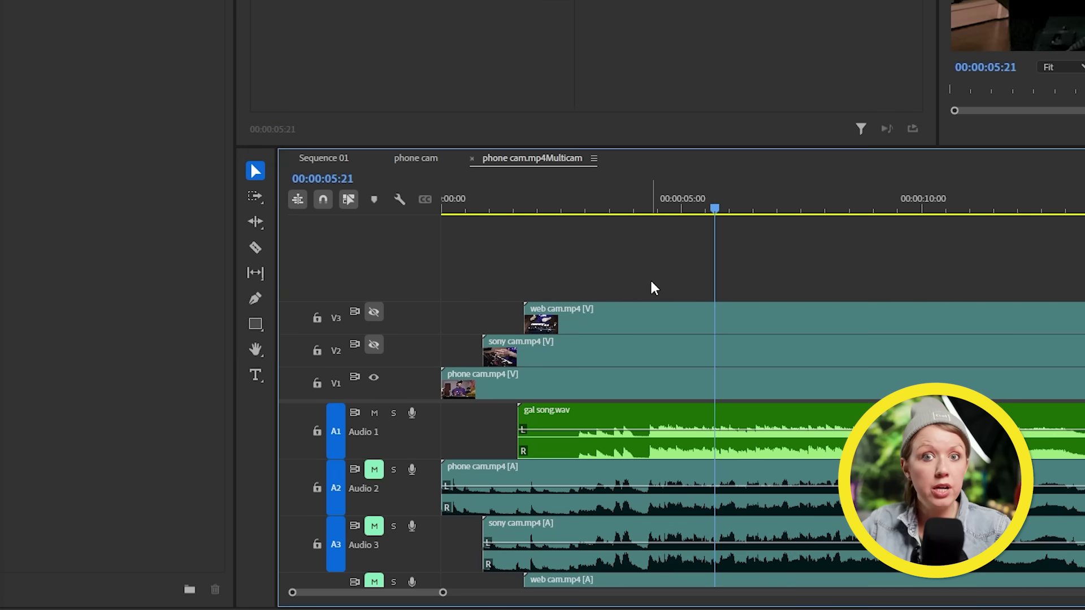
{"action": "left_click", "coordinate": [374, 345]}
{"action": "left_click", "coordinate": [377, 342]}
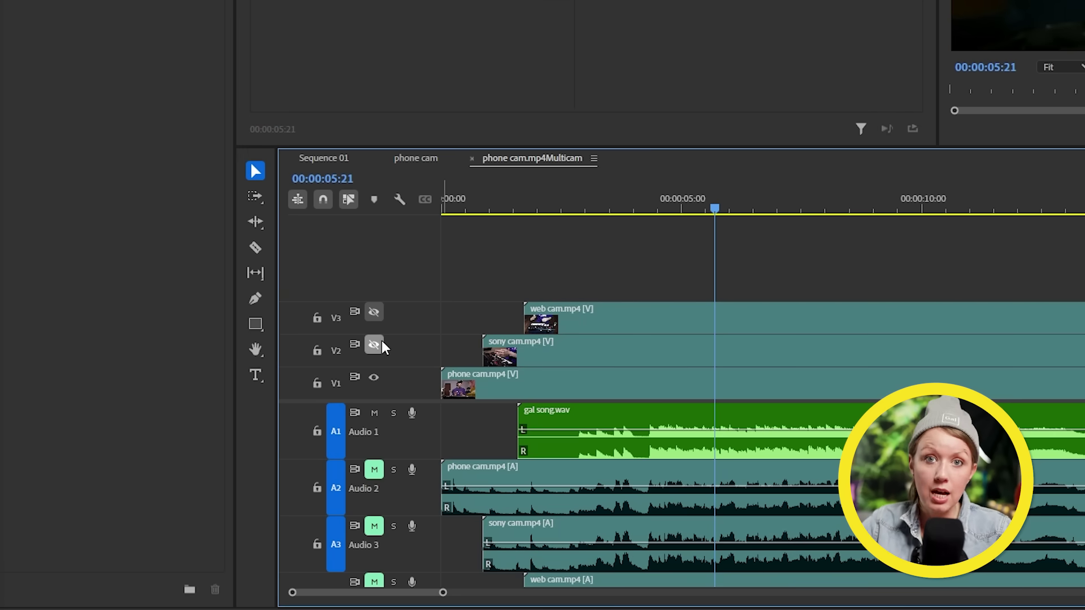
{"action": "left_click", "coordinate": [377, 312]}
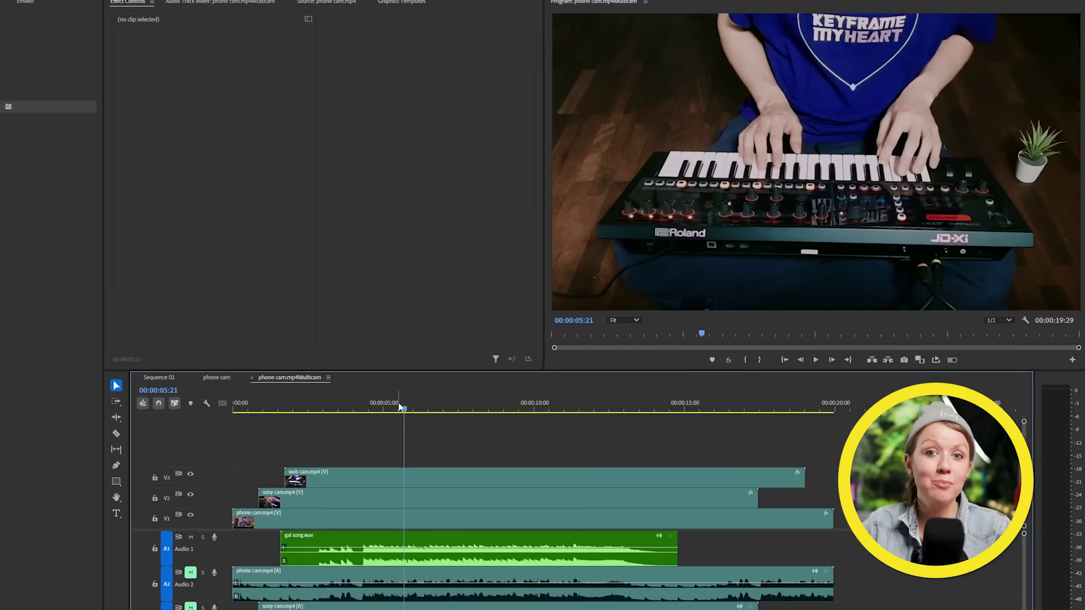
{"action": "left_click_drag", "start_coordinate": [520, 338], "coordinate": [604, 337]}
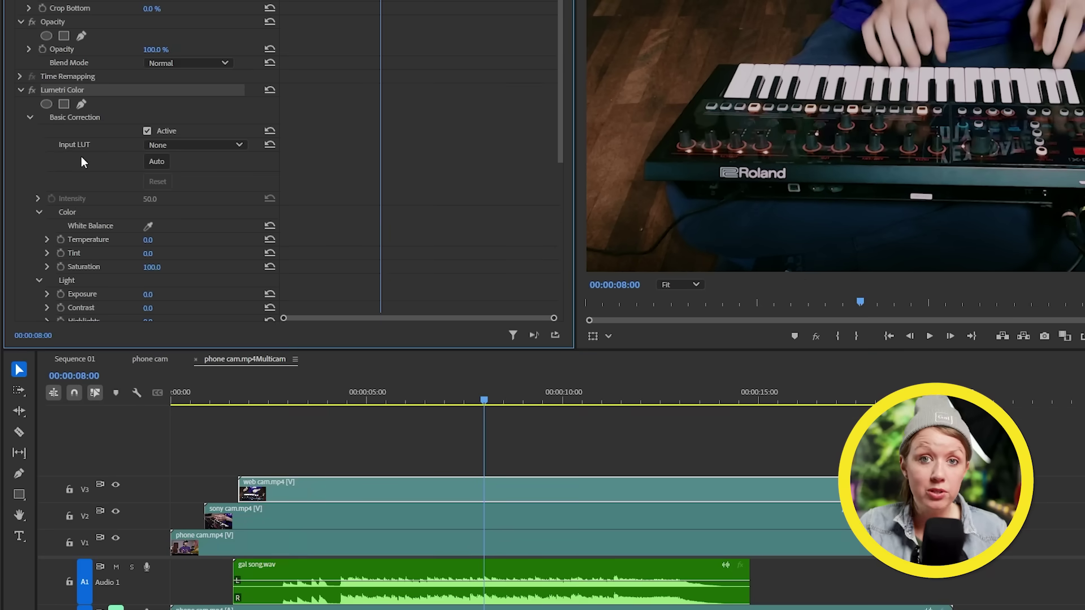
{"action": "left_click_drag", "start_coordinate": [148, 188], "coordinate": [238, 188]}
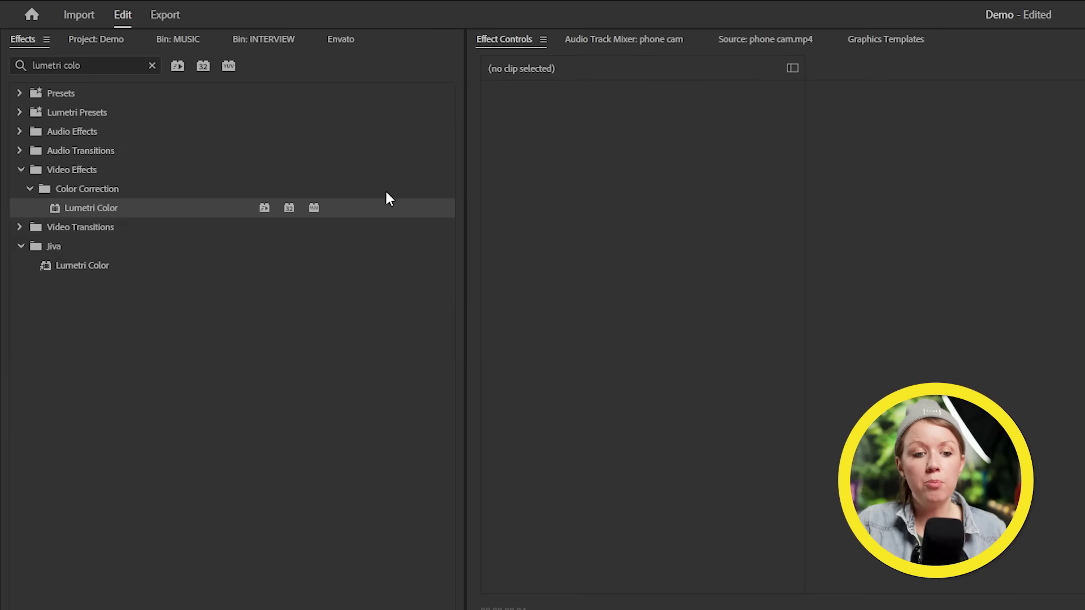
- Search Envato stock for 'vhs' and download the 16mm Square Film Frame clip
{"action": "left_click", "coordinate": [342, 39]}
{"action": "left_click", "coordinate": [256, 129]}
{"action": "type", "text": "vhs frame"}
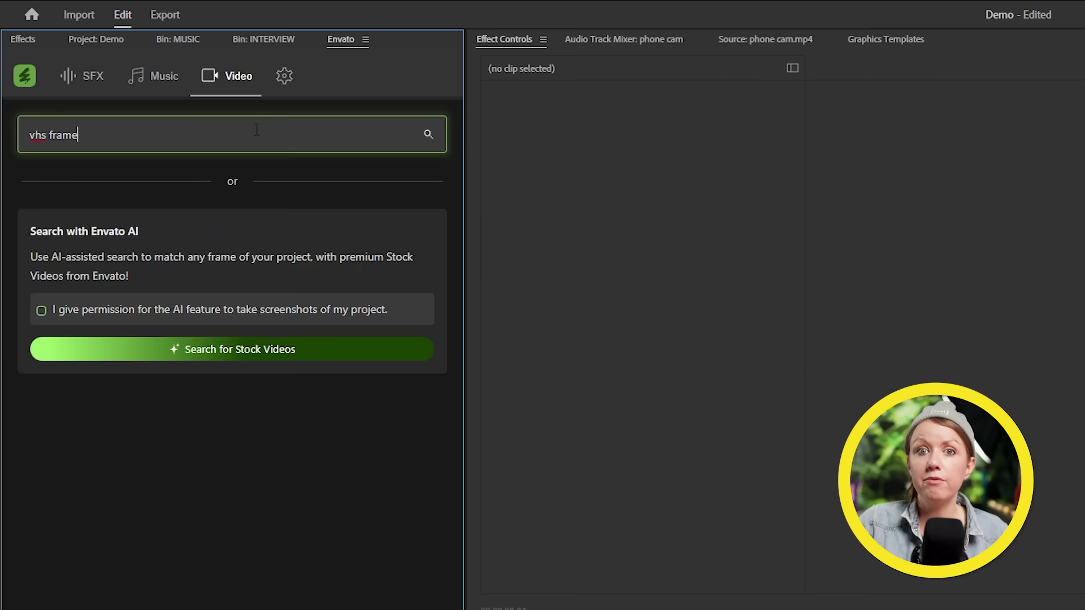
{"action": "key", "text": "Return"}
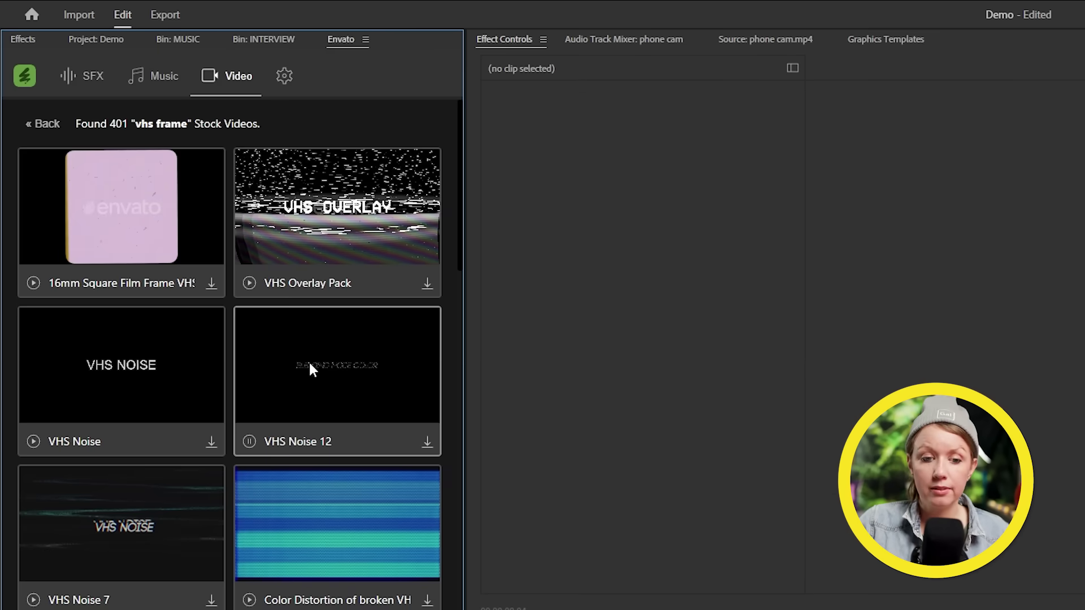
{"action": "left_click", "coordinate": [210, 284]}
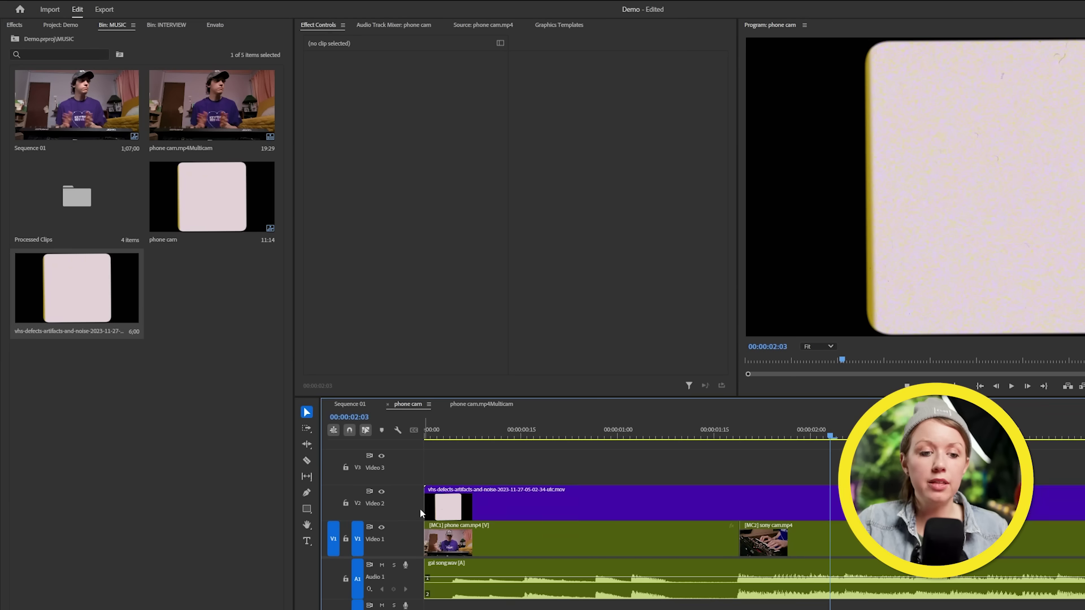
- Set the VHS defects overlay's blend mode to Multiply and play from the start
{"action": "left_click", "coordinate": [441, 507]}
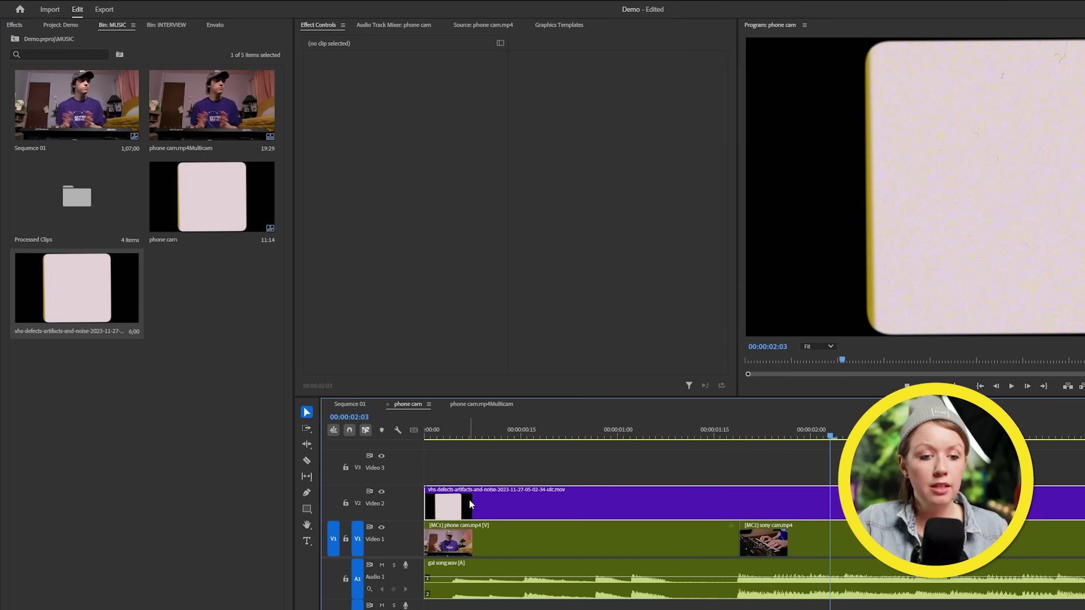
{"action": "left_click", "coordinate": [443, 225]}
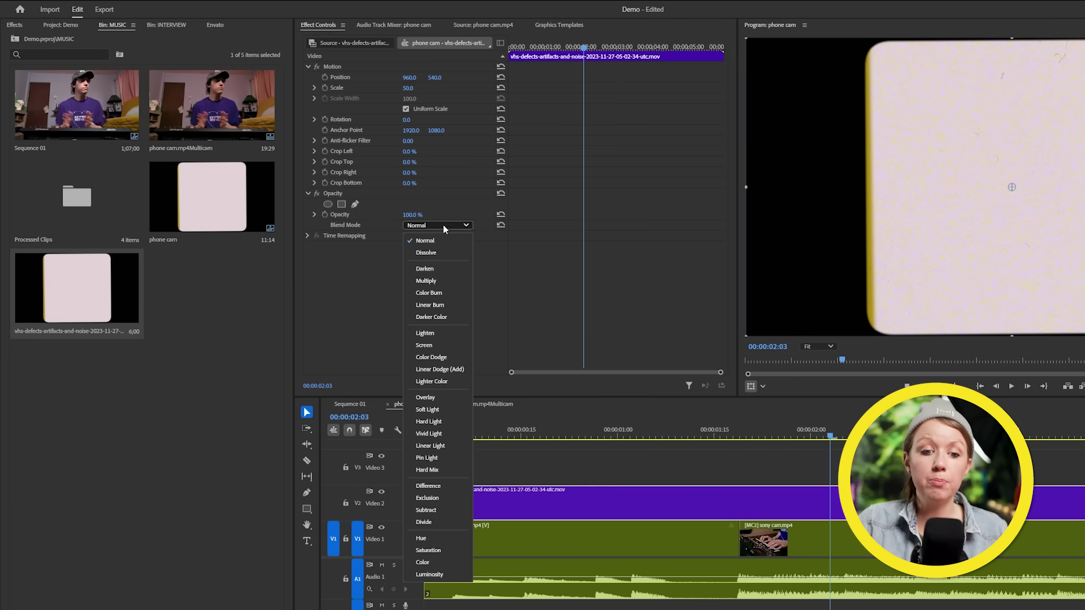
{"action": "left_click", "coordinate": [436, 277]}
{"action": "key", "text": "Home"}
{"action": "key", "text": "space"}
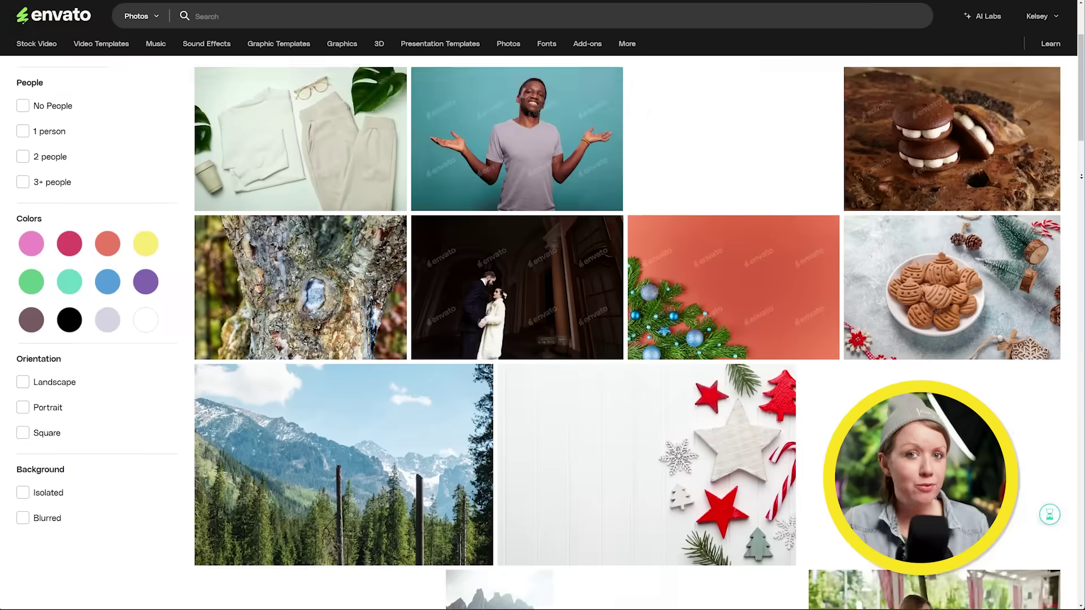
- Scroll down through the Envato Elements stock video results grid
{"action": "scroll", "coordinate": [627, 317], "scroll_direction": "down", "scroll_amount": 1}
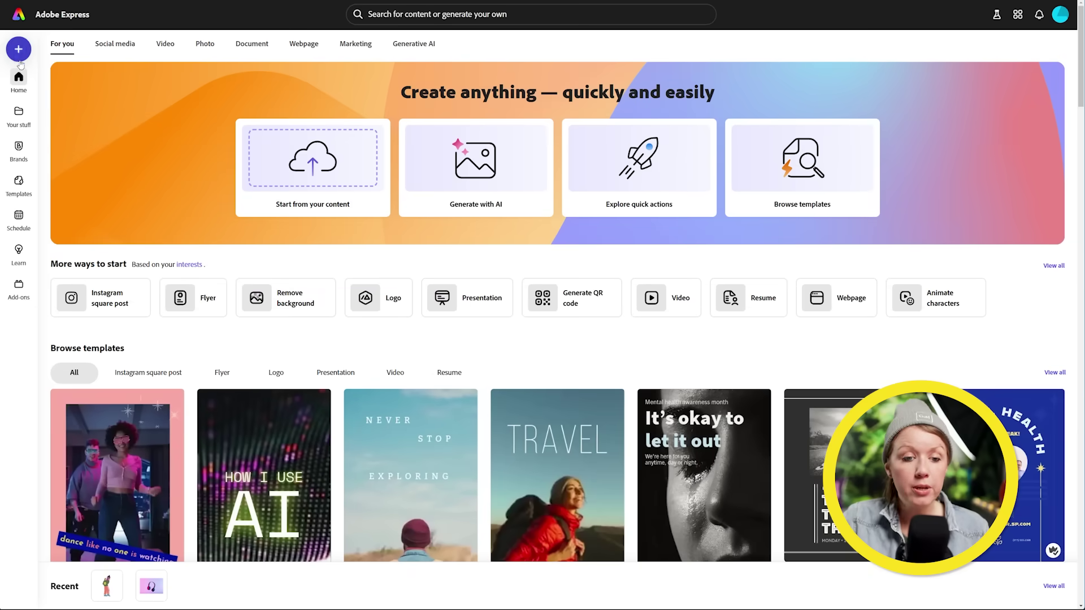
- Create a blank square design in Adobe Express and open the Envato add-on's competition assets
{"action": "left_click", "coordinate": [18, 56]}
{"action": "left_click", "coordinate": [487, 278]}
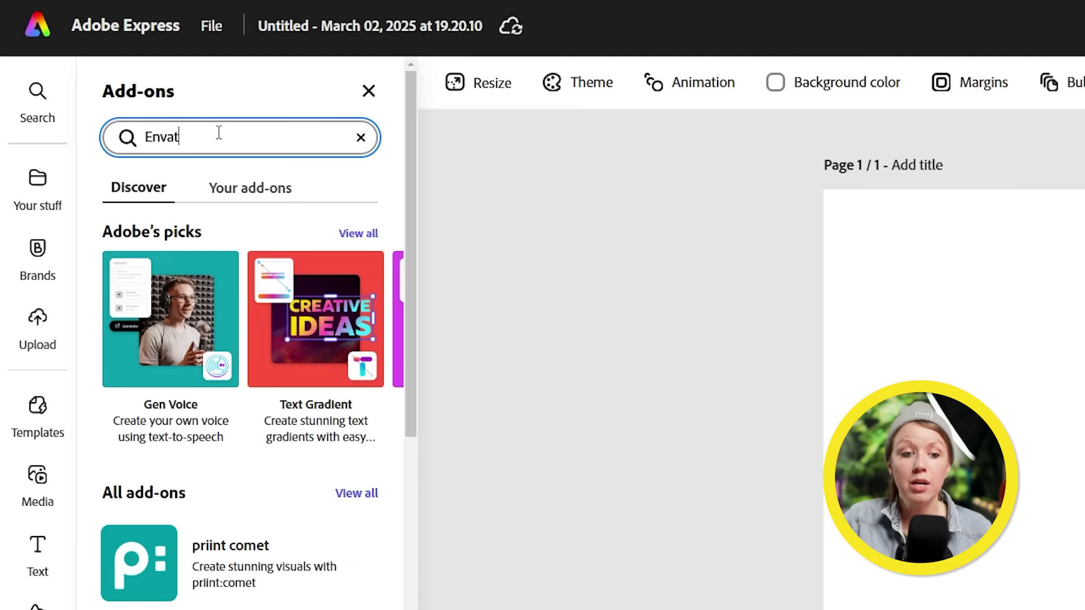
{"action": "type", "text": "o"}
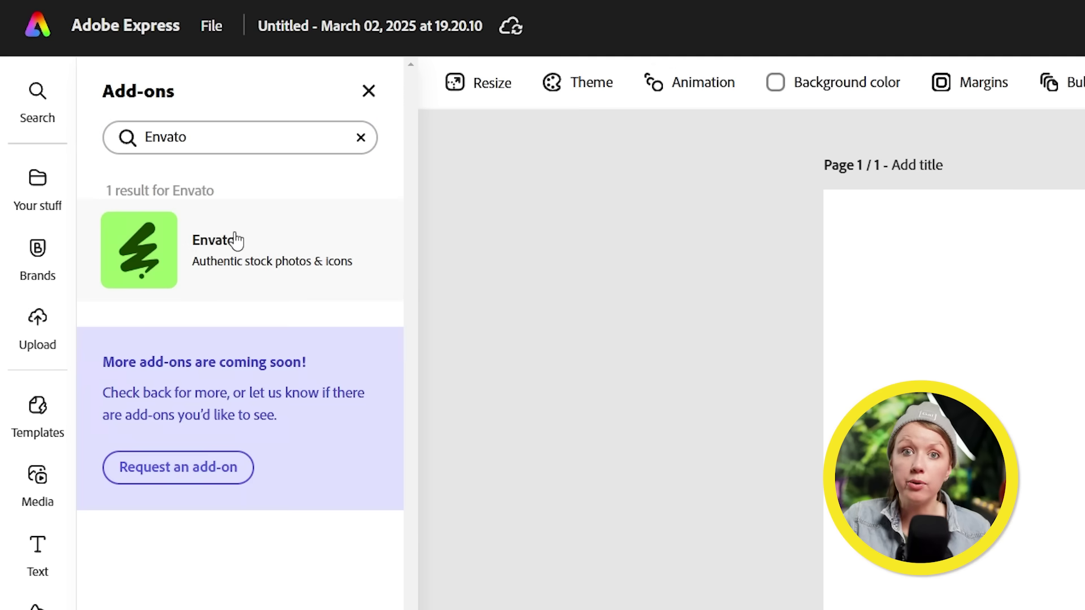
{"action": "left_click", "coordinate": [236, 241]}
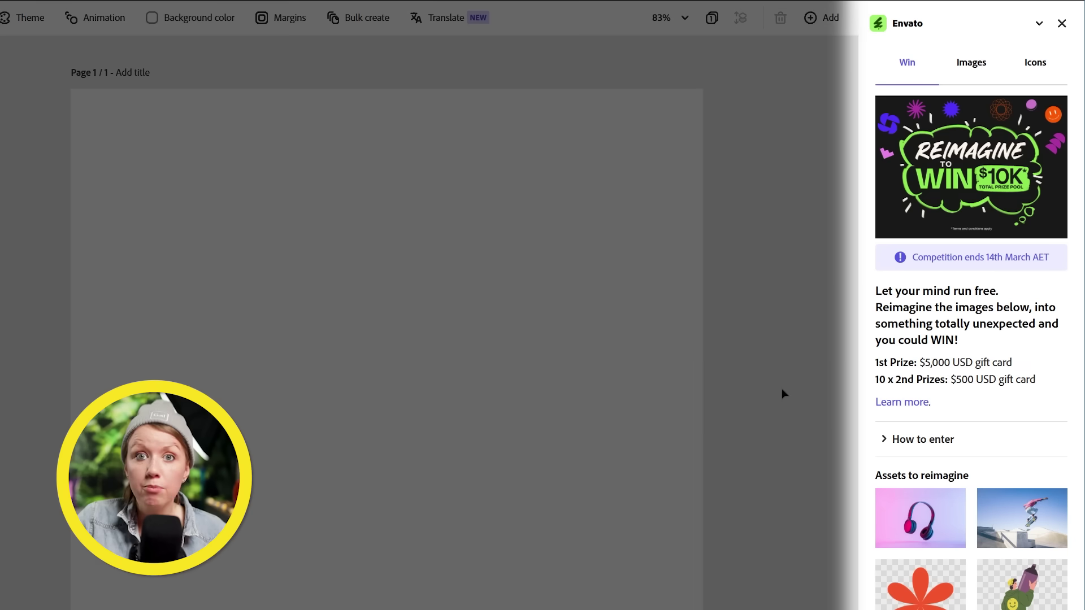
{"action": "scroll", "coordinate": [957, 297], "scroll_direction": "down", "scroll_amount": 4}
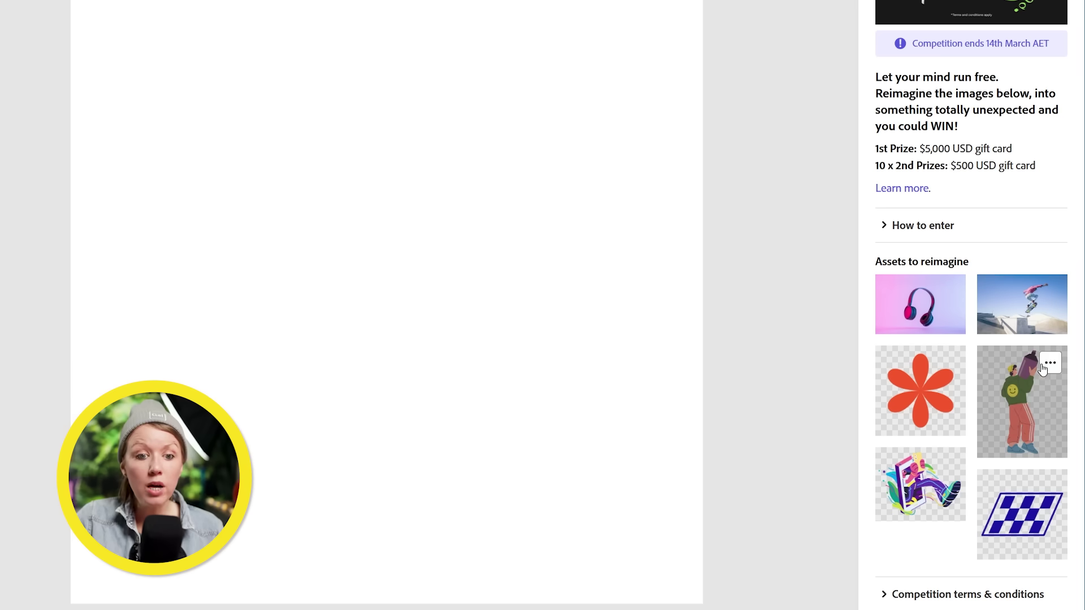
{"action": "left_click", "coordinate": [1044, 365]}
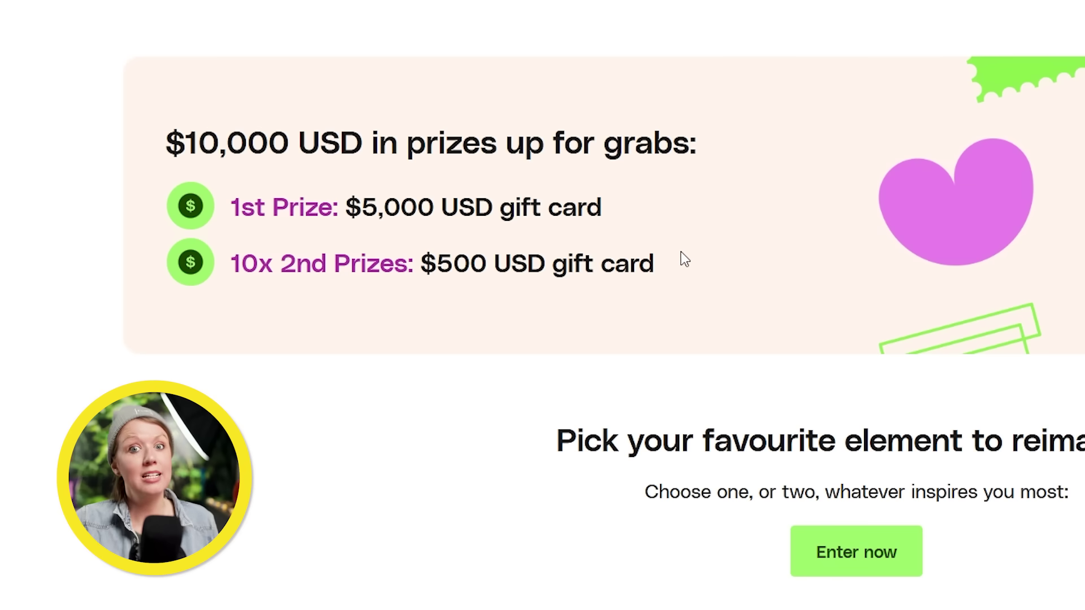
{"action": "left_click_drag", "start_coordinate": [684, 260], "coordinate": [467, 290]}
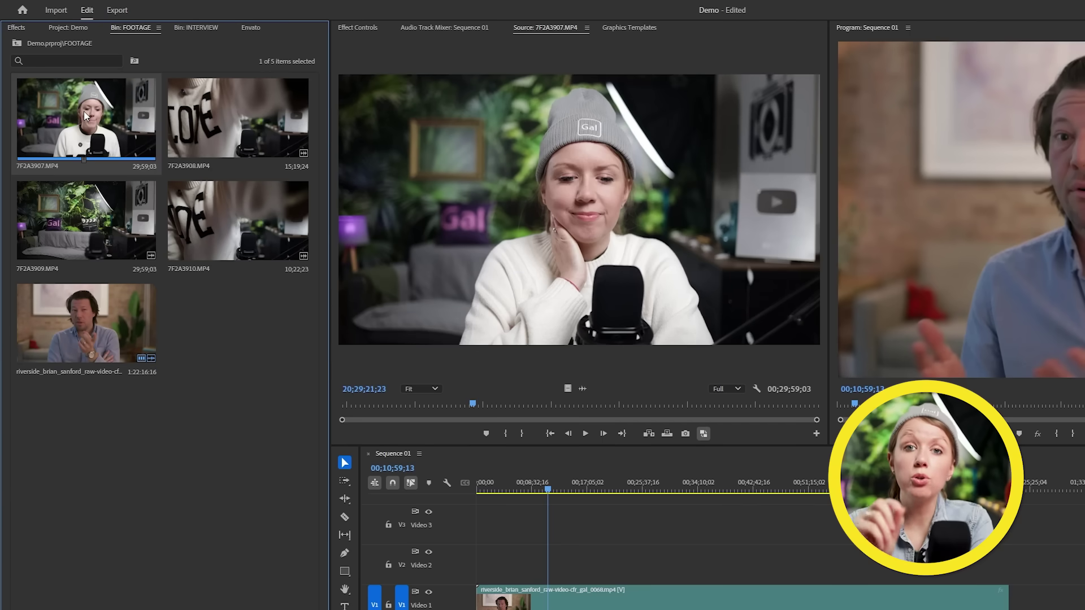
- Create a new sequence from the first clip in the FOOTAGE bin
{"action": "right_click", "coordinate": [83, 111]}
{"action": "left_click", "coordinate": [129, 409]}
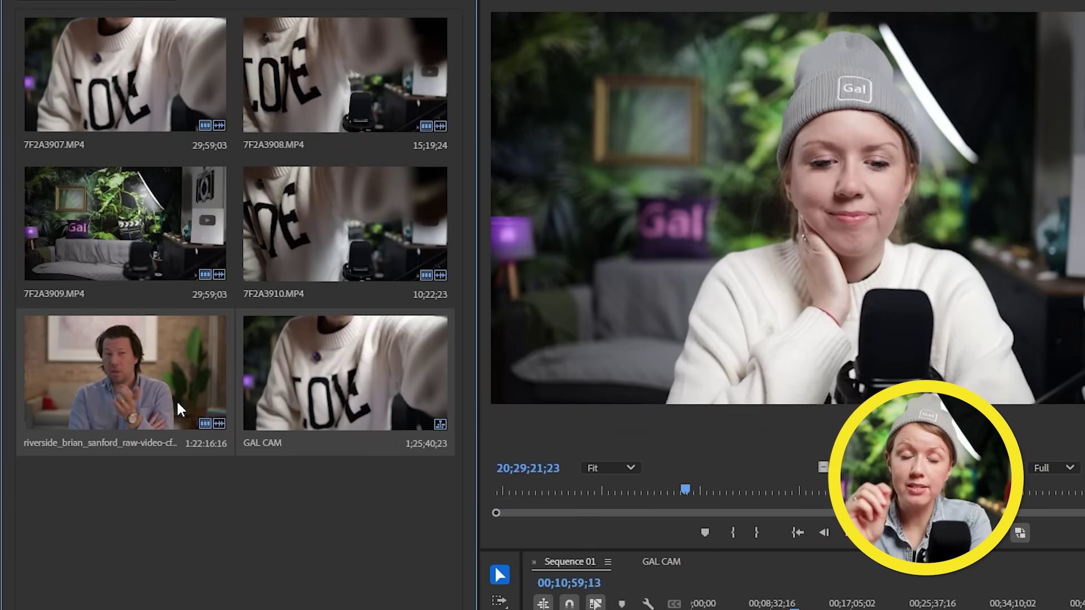
{"action": "right_click", "coordinate": [169, 395]}
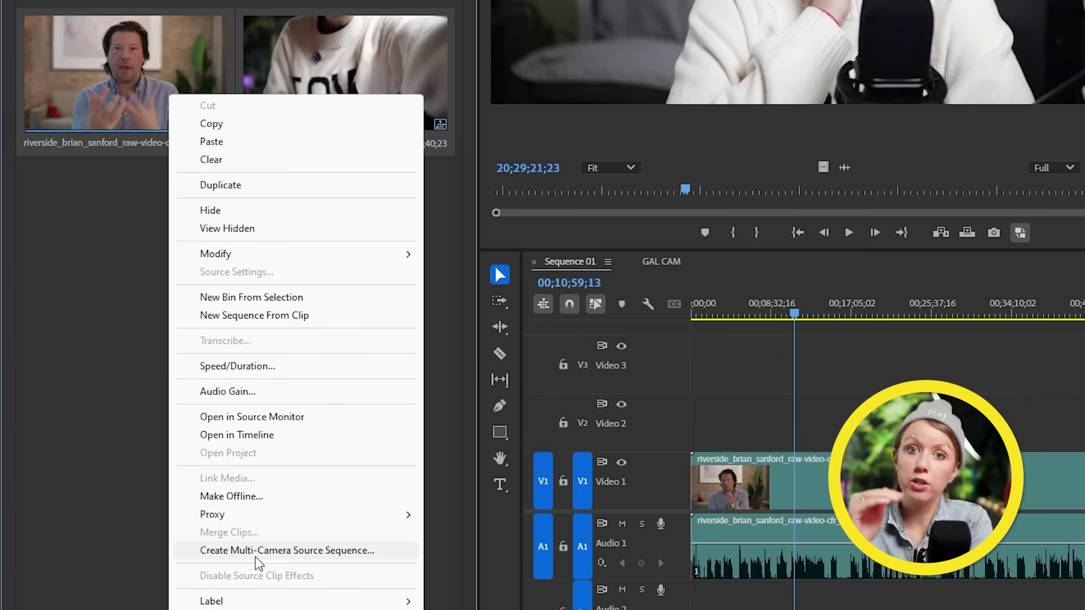
- Choose Create Multi-Camera Source Sequence for the guest's riverside interview clip
{"action": "left_click", "coordinate": [255, 552]}
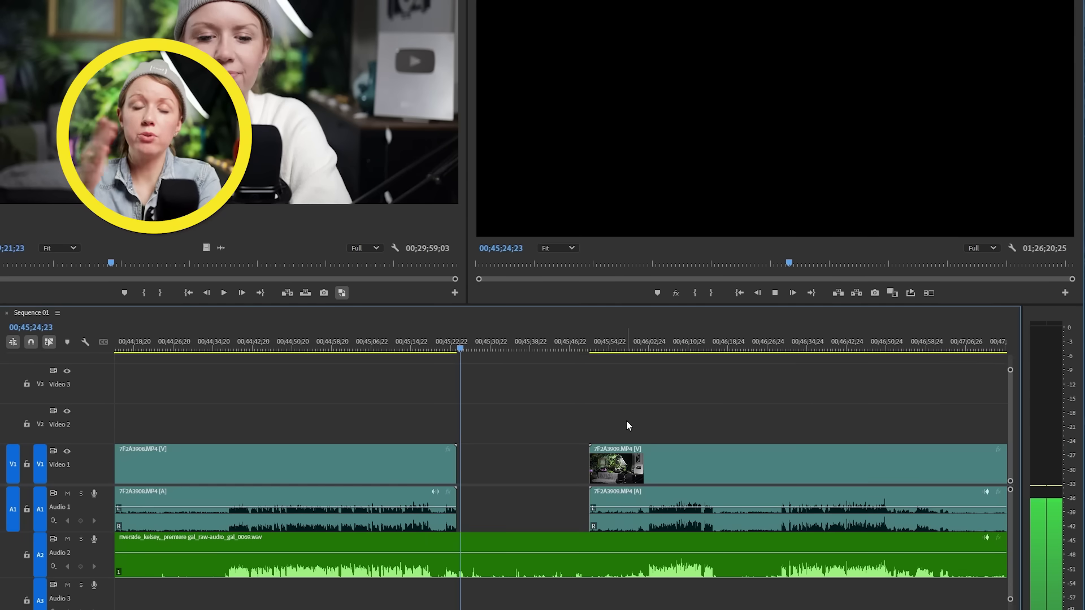
{"action": "key", "text": "Down"}
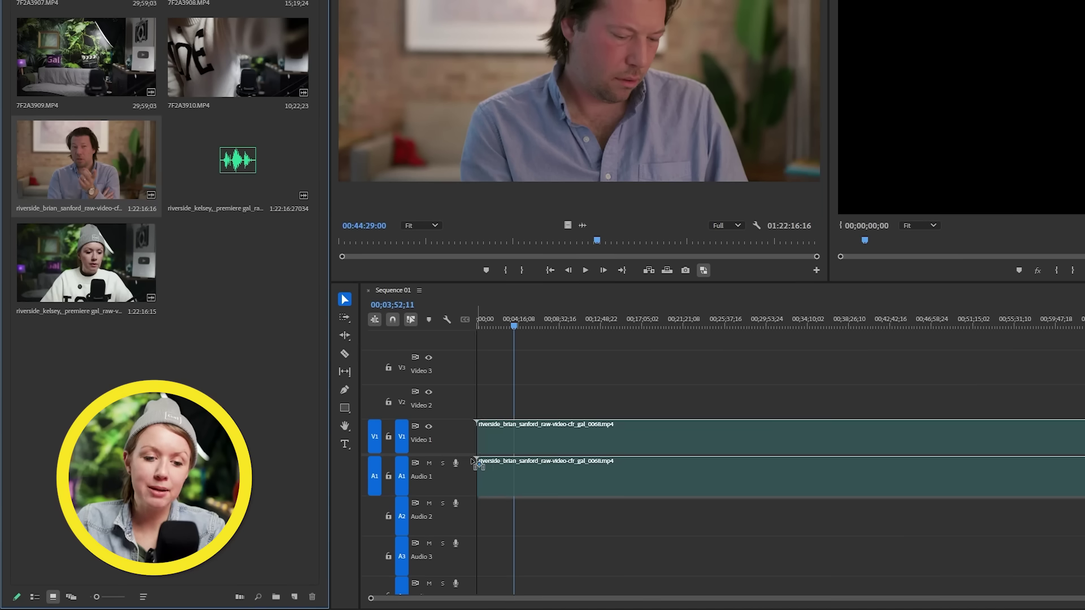
- Place the guest's camera clip on Video 1 and the mic audio on Audio 2
{"action": "left_click_drag", "start_coordinate": [474, 463], "coordinate": [470, 456]}
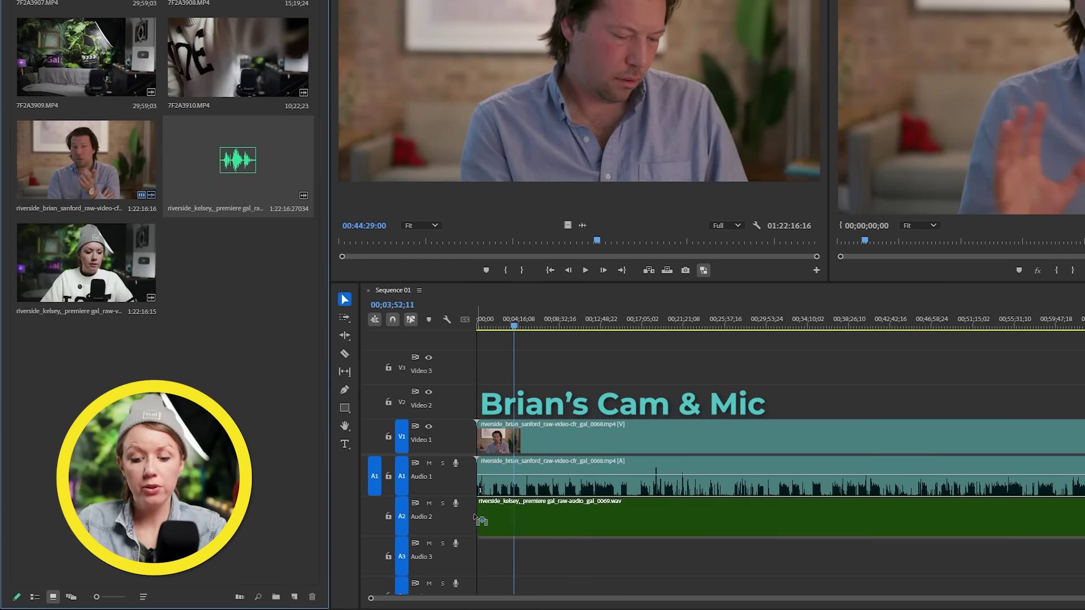
{"action": "left_click_drag", "start_coordinate": [481, 520], "coordinate": [483, 523]}
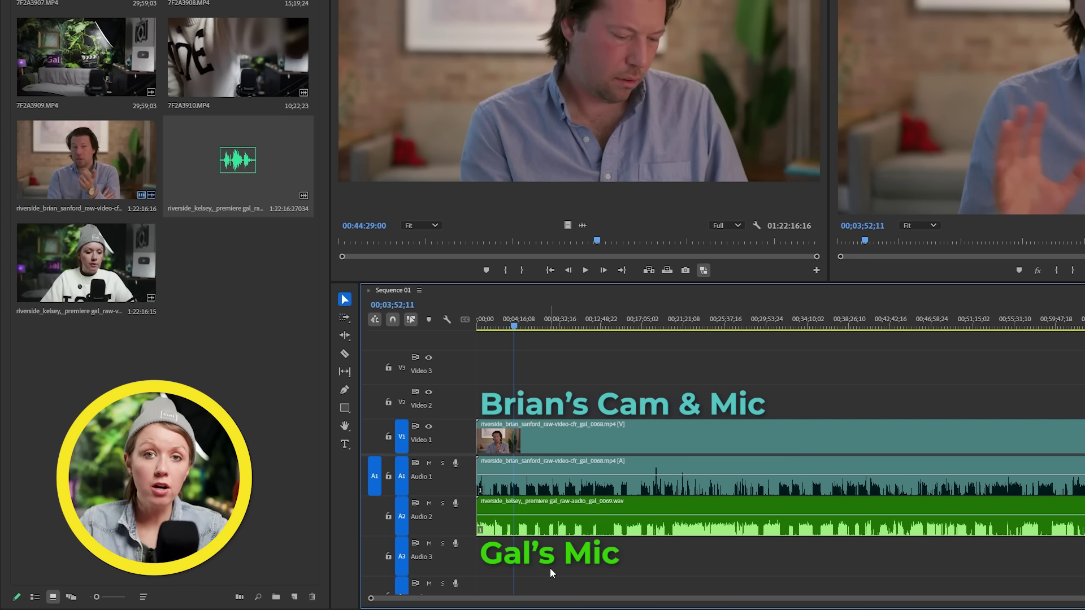
{"action": "key", "text": "="}
{"action": "key", "text": "="}
{"action": "key", "text": "="}
{"action": "key", "text": "="}
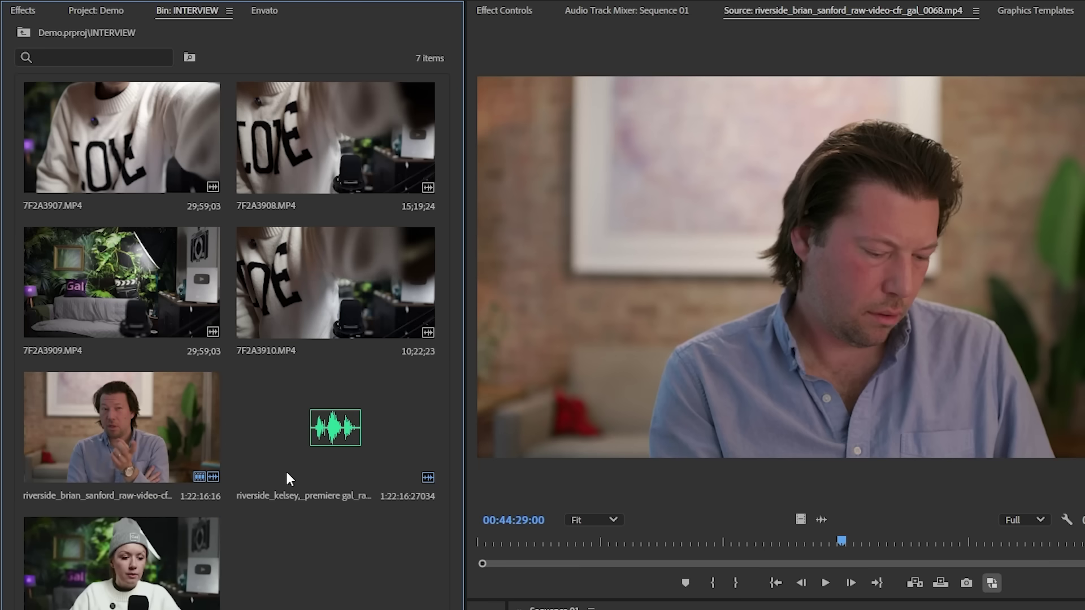
- Add camera clips 7F2A3907–3910 to Video 1, with the Riverside mic WAV on Audio 1
{"action": "left_click_drag", "start_coordinate": [285, 469], "coordinate": [231, 162]}
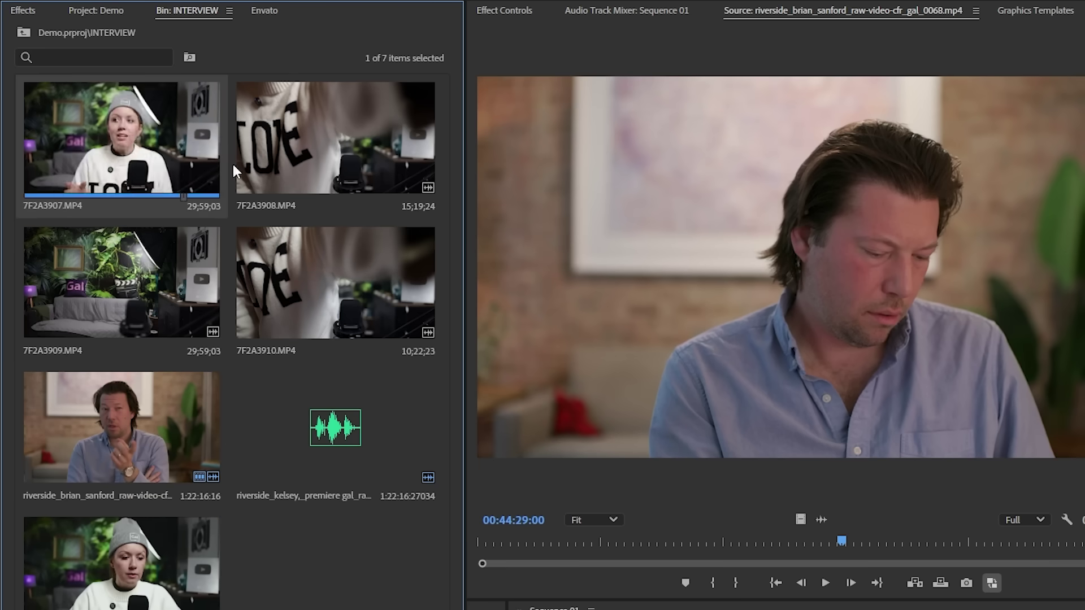
{"action": "left_click_drag", "start_coordinate": [144, 150], "coordinate": [239, 405]}
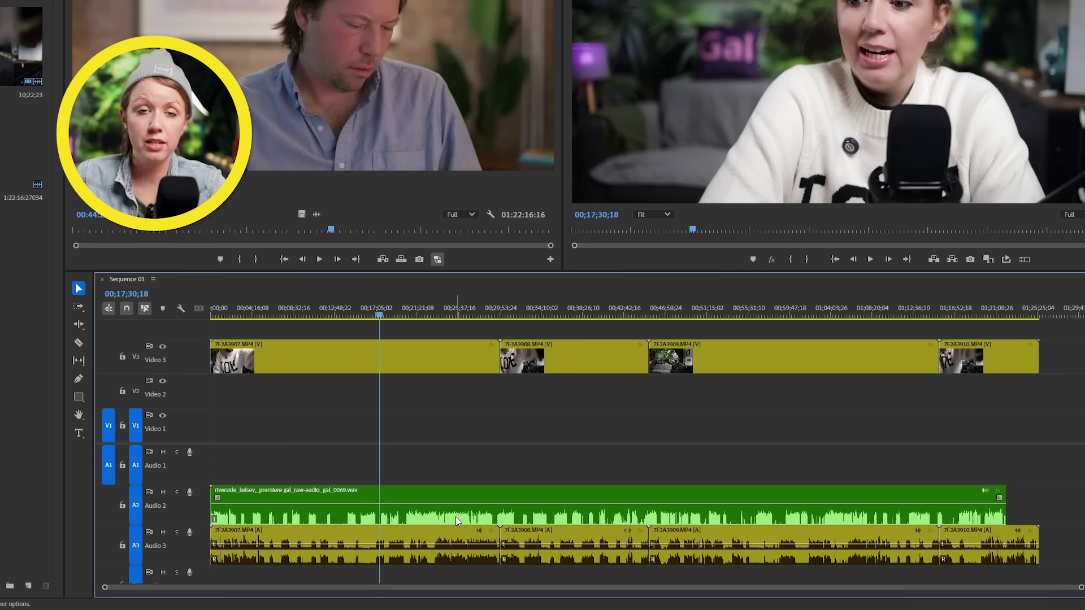
{"action": "left_click_drag", "start_coordinate": [469, 506], "coordinate": [454, 465]}
{"action": "left_click_drag", "start_coordinate": [270, 376], "coordinate": [236, 514]}
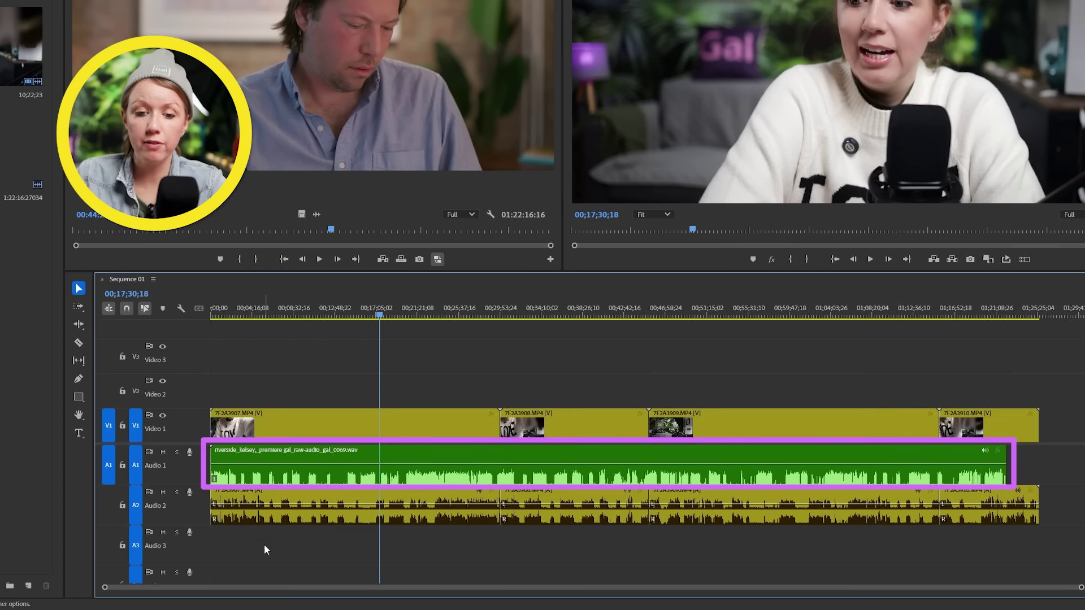
- Select all clips in Sequence 01 and synchronize them by audio
{"action": "left_click_drag", "start_coordinate": [428, 361], "coordinate": [416, 554]}
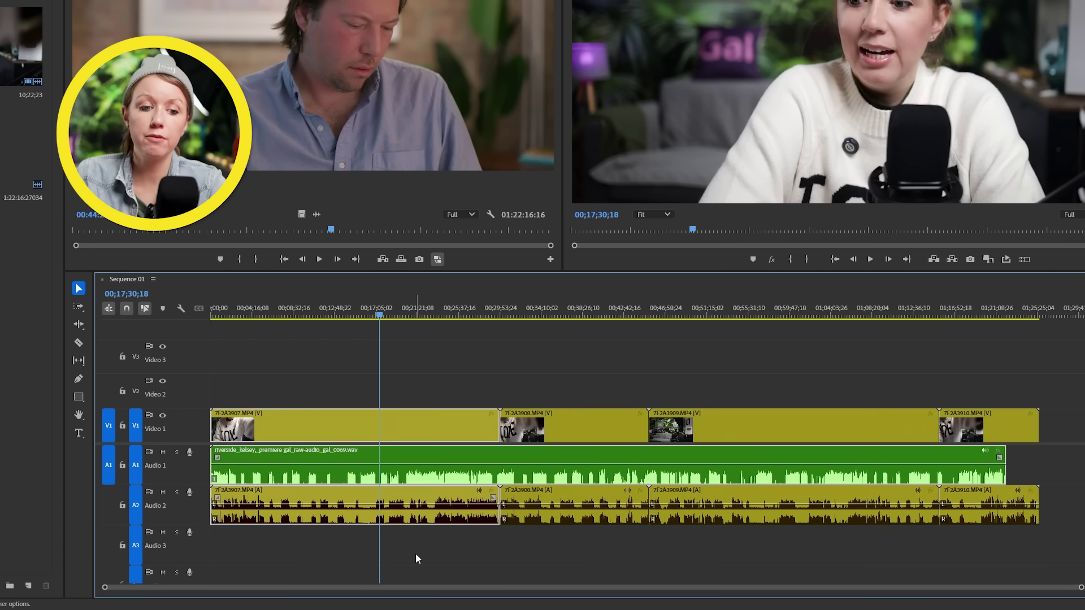
{"action": "right_click", "coordinate": [399, 483]}
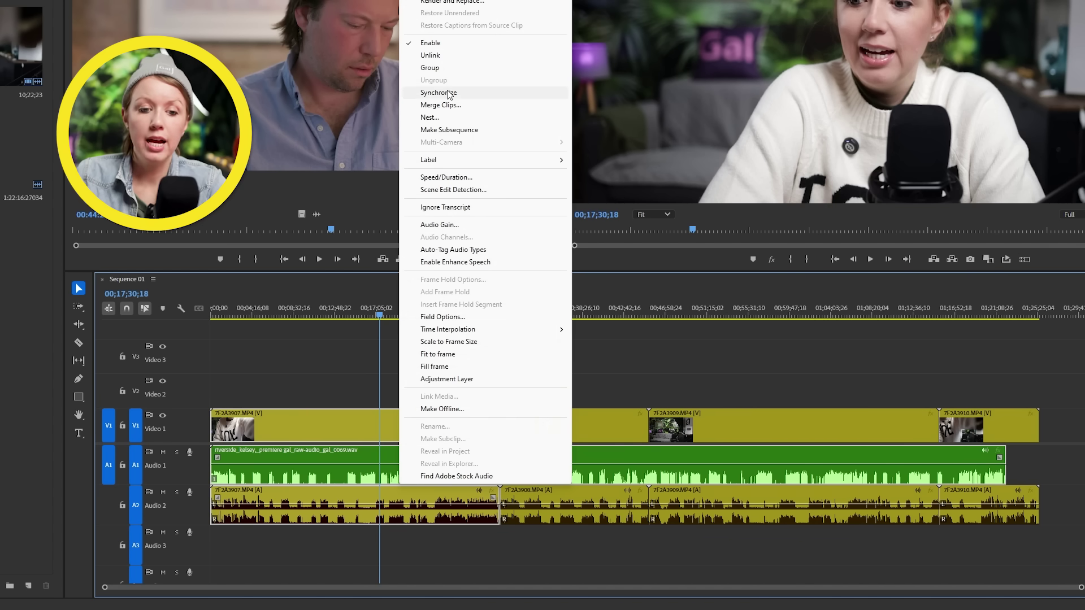
{"action": "left_click", "coordinate": [447, 93]}
{"action": "left_click", "coordinate": [482, 263]}
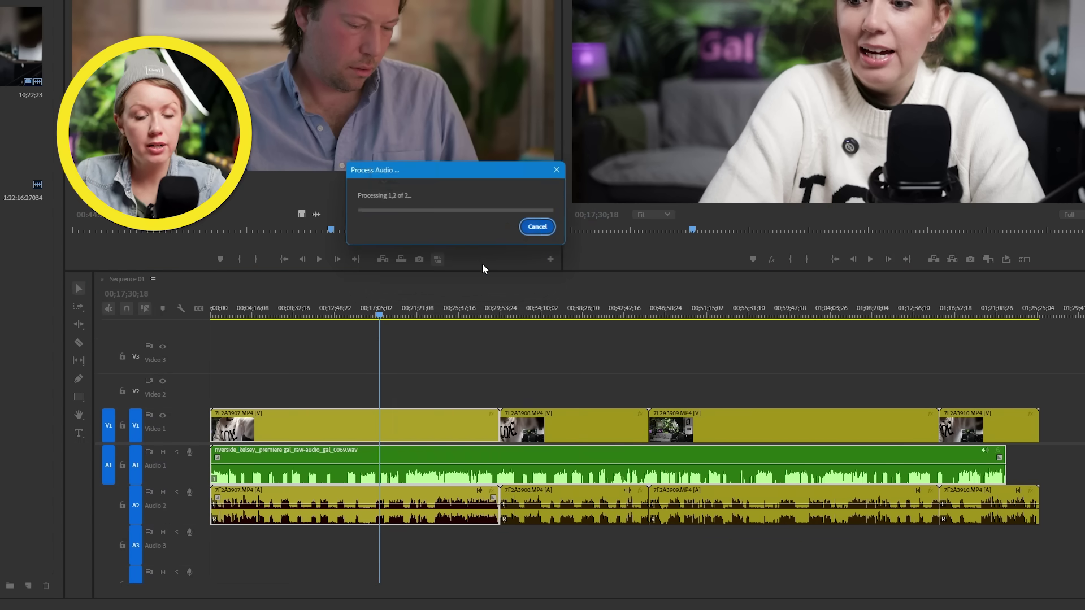
- Cut at the first clip boundary, space later clips apart, and sync the second clip by audio
{"action": "left_click", "coordinate": [478, 309]}
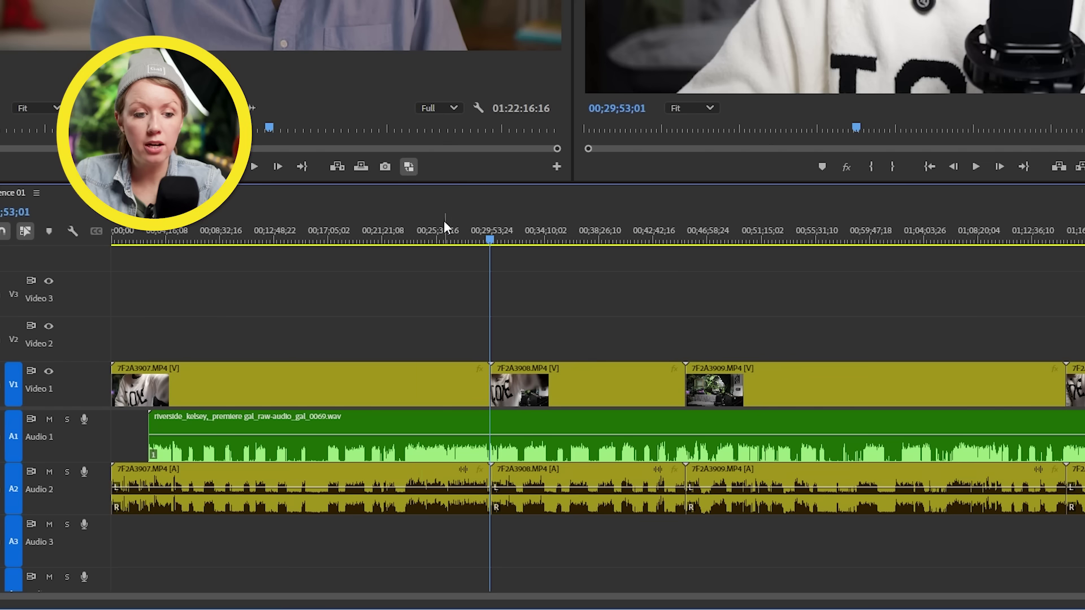
{"action": "key", "text": "="}
{"action": "key", "text": "="}
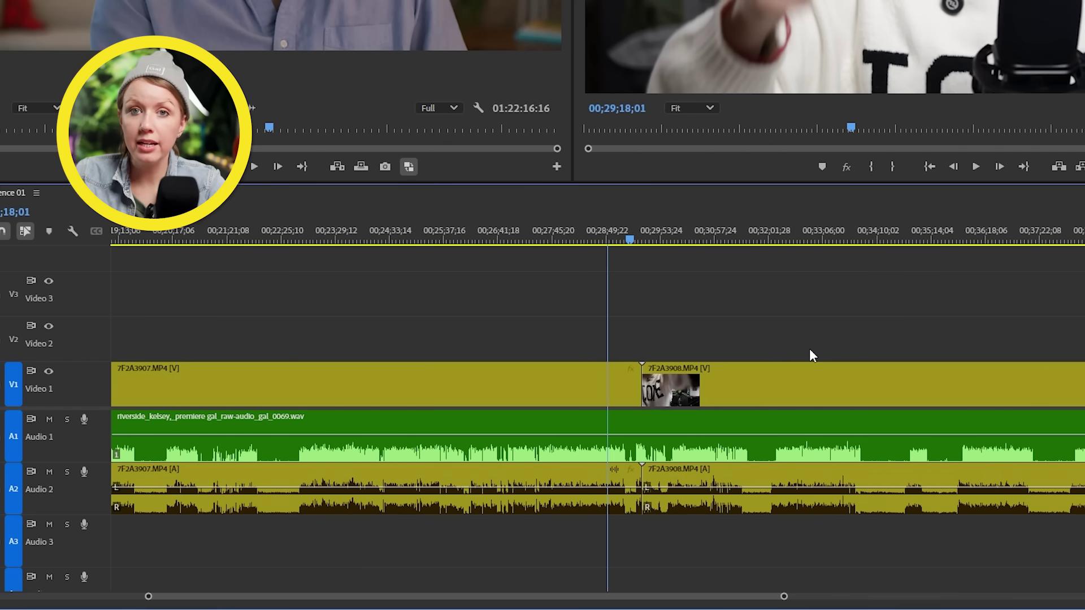
{"action": "key", "text": "c"}
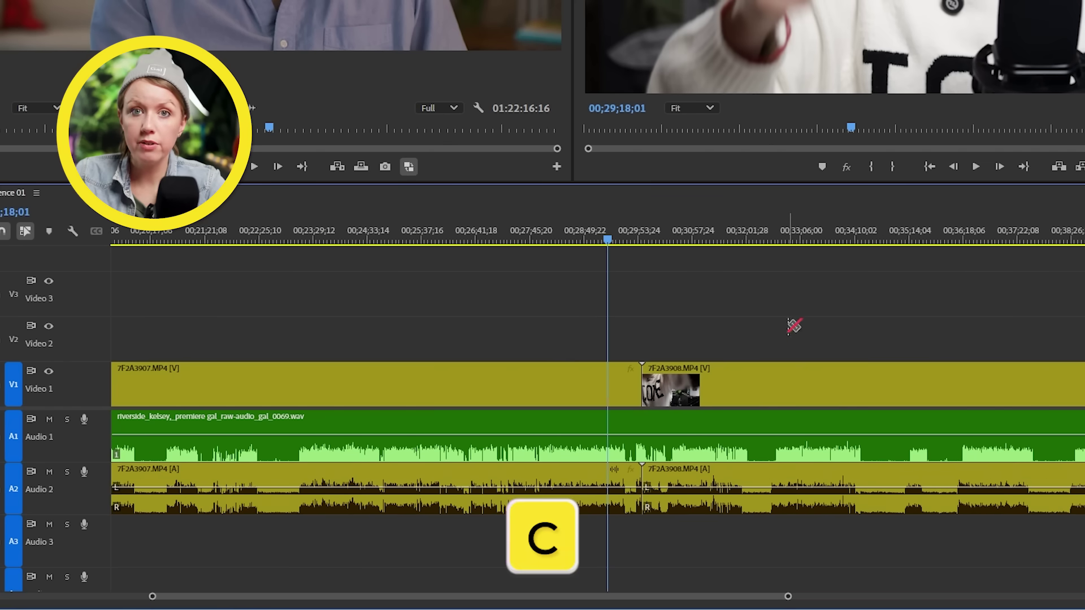
{"action": "left_click_drag", "start_coordinate": [683, 387], "coordinate": [1084, 396]}
{"action": "key", "text": "-"}
{"action": "key", "text": "-"}
{"action": "left_click", "coordinate": [926, 395]}
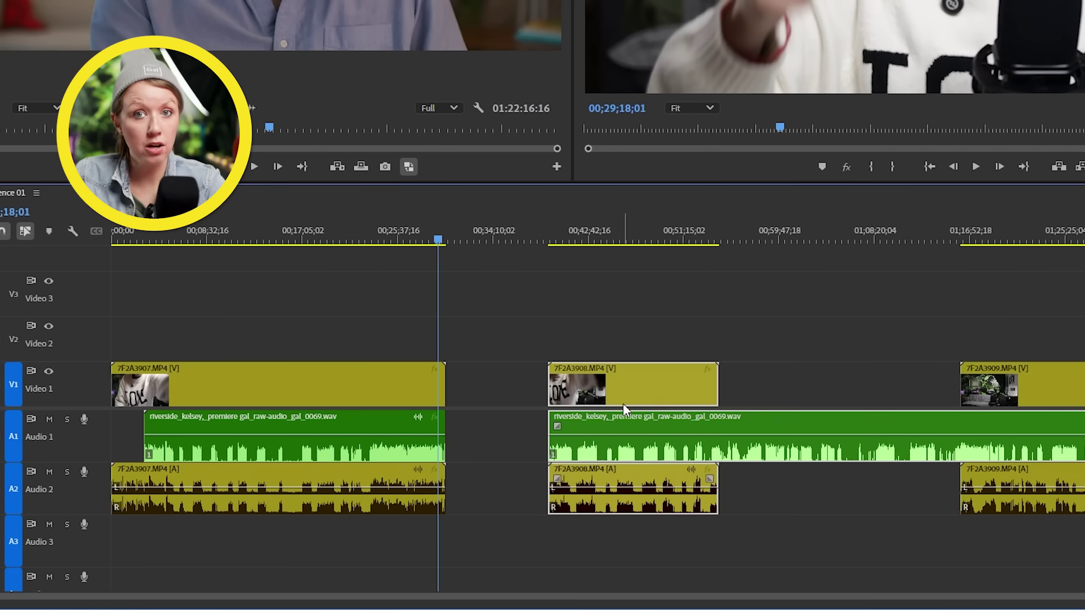
{"action": "right_click", "coordinate": [623, 403]}
{"action": "left_click", "coordinate": [676, 31]}
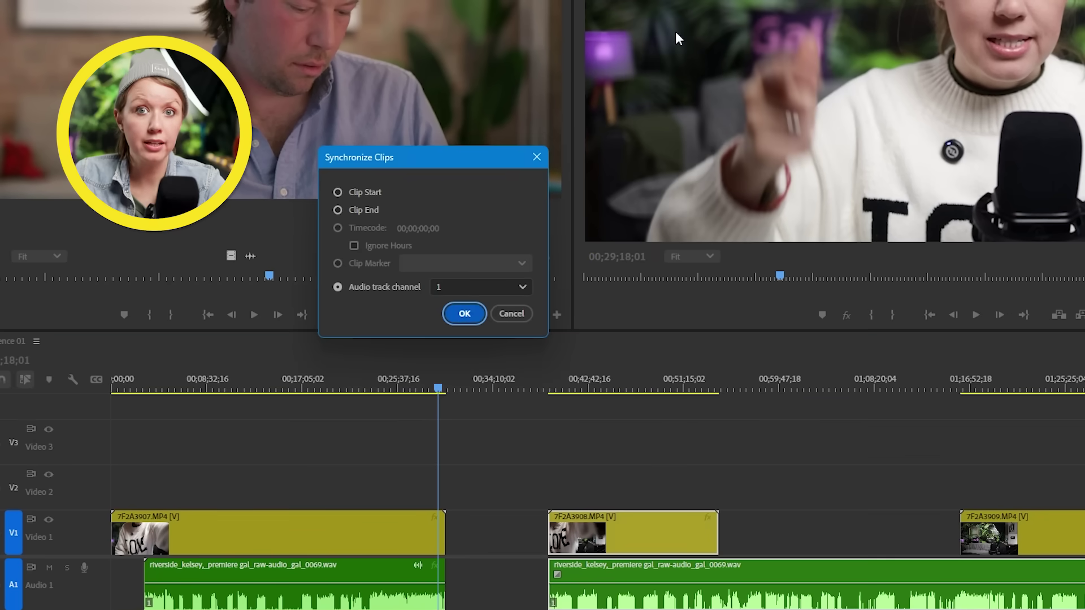
{"action": "left_click", "coordinate": [459, 317]}
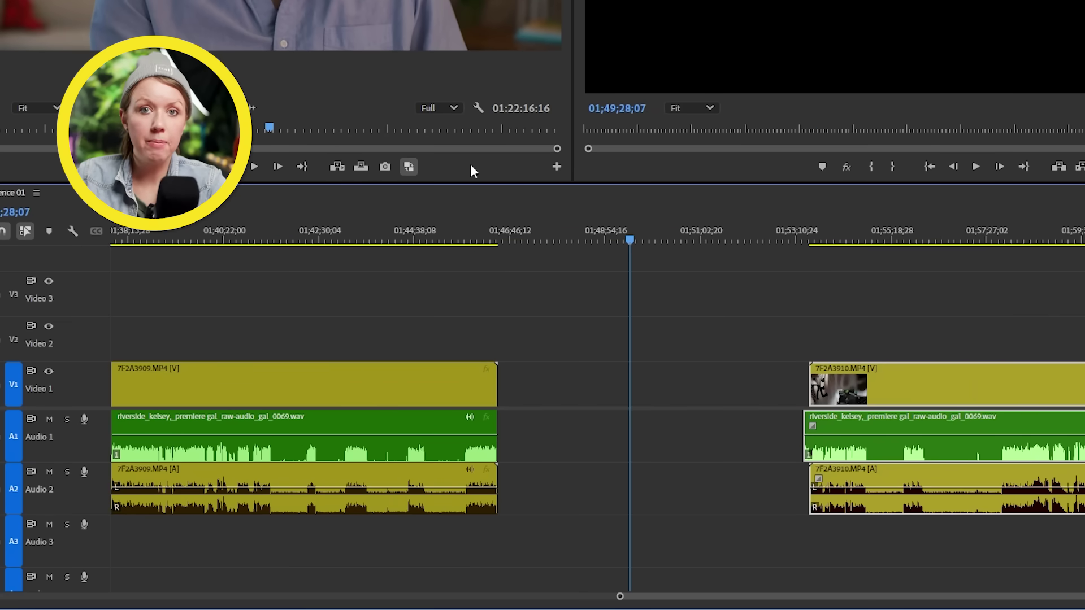
- Ripple delete the first two Audio 1 gaps and join the mic audio's through edits
{"action": "left_click", "coordinate": [570, 450]}
{"action": "right_click", "coordinate": [569, 450]}
{"action": "left_click", "coordinate": [587, 457]}
{"action": "right_click", "coordinate": [497, 451]}
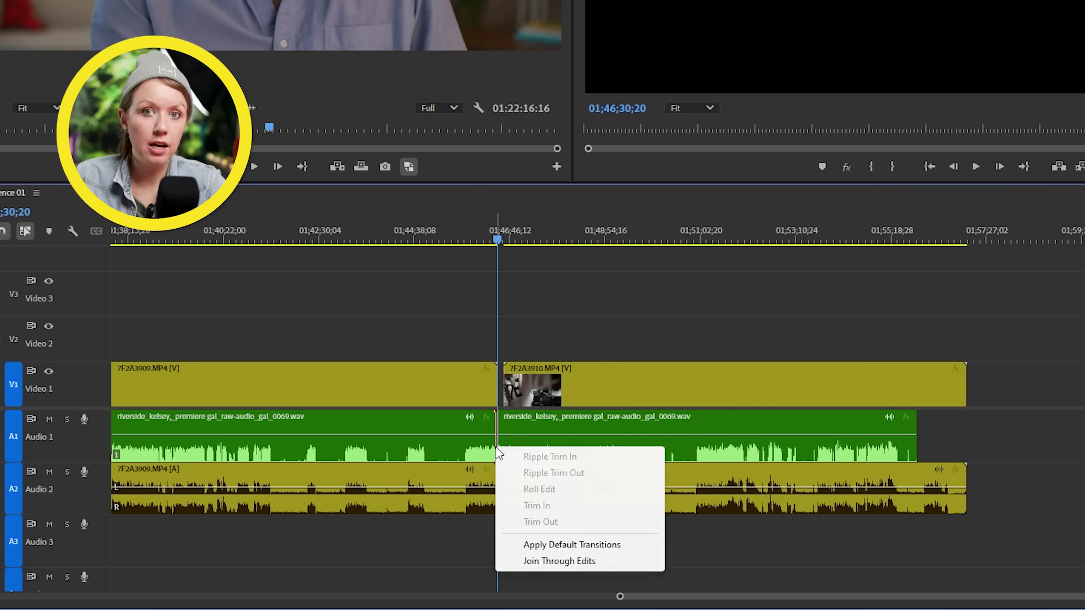
{"action": "left_click", "coordinate": [549, 559]}
{"action": "key", "text": "="}
{"action": "key", "text": "="}
{"action": "key", "text": "="}
{"action": "key", "text": "="}
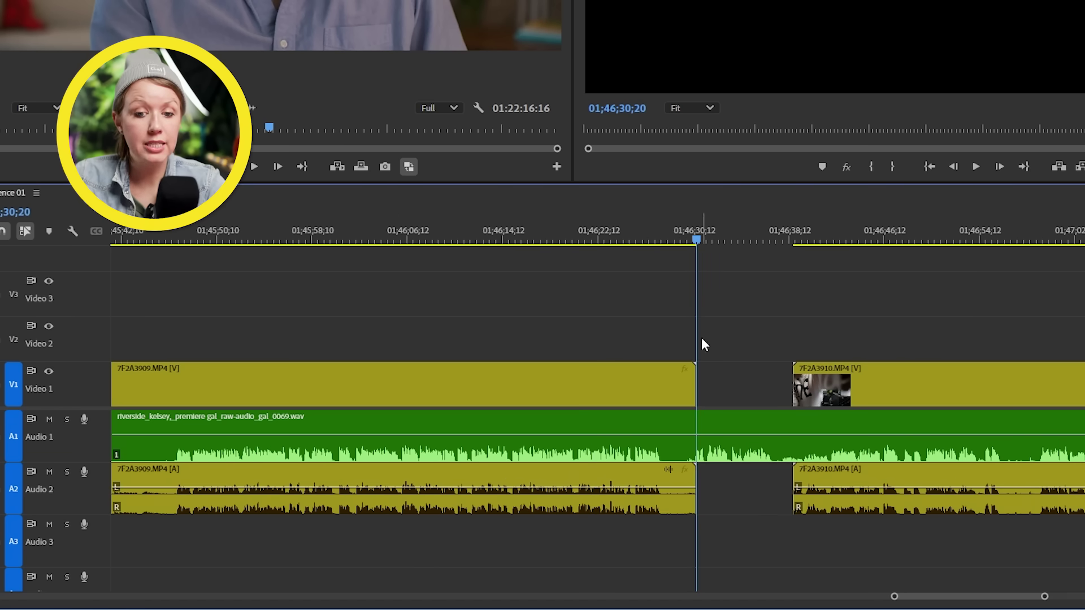
{"action": "left_click", "coordinate": [500, 243]}
{"action": "left_click", "coordinate": [686, 451]}
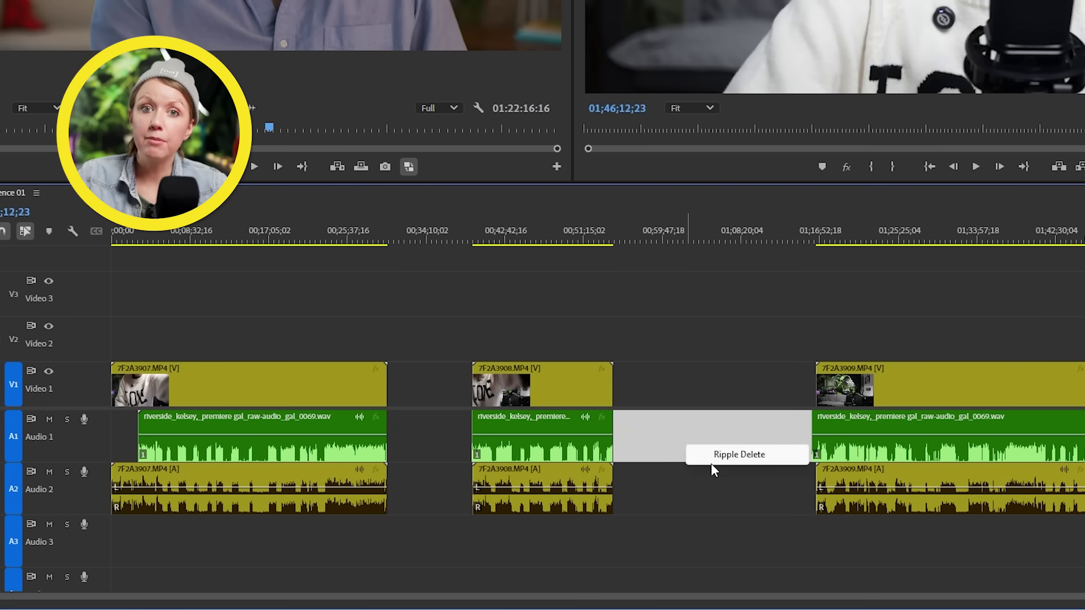
{"action": "left_click", "coordinate": [712, 458]}
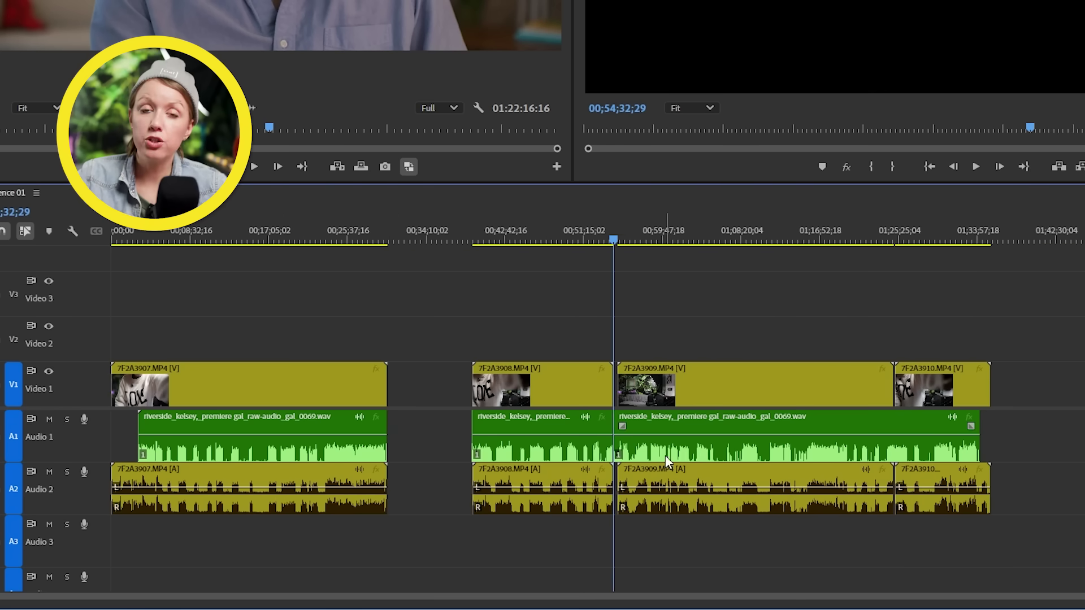
{"action": "right_click", "coordinate": [617, 452]}
{"action": "left_click", "coordinate": [681, 562]}
- Close the last Audio 1 gap, join the final through edit, and check the sync
{"action": "left_click", "coordinate": [464, 454]}
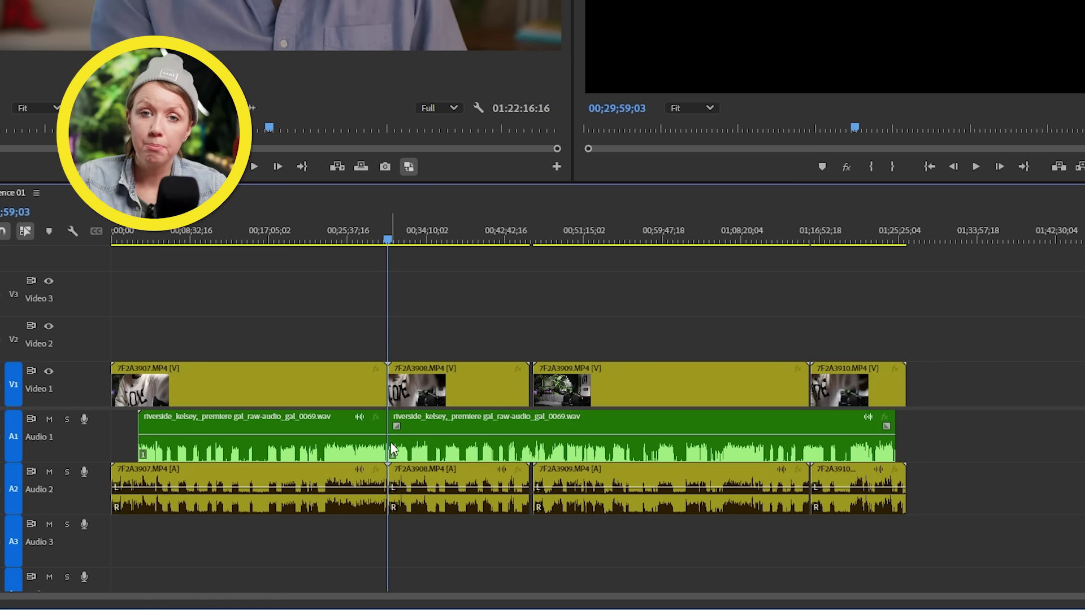
{"action": "right_click", "coordinate": [389, 444]}
{"action": "left_click", "coordinate": [447, 559]}
{"action": "key", "text": "="}
{"action": "key", "text": "="}
{"action": "key", "text": "="}
{"action": "key", "text": "="}
{"action": "key", "text": "="}
{"action": "key", "text": "="}
{"action": "key", "text": "="}
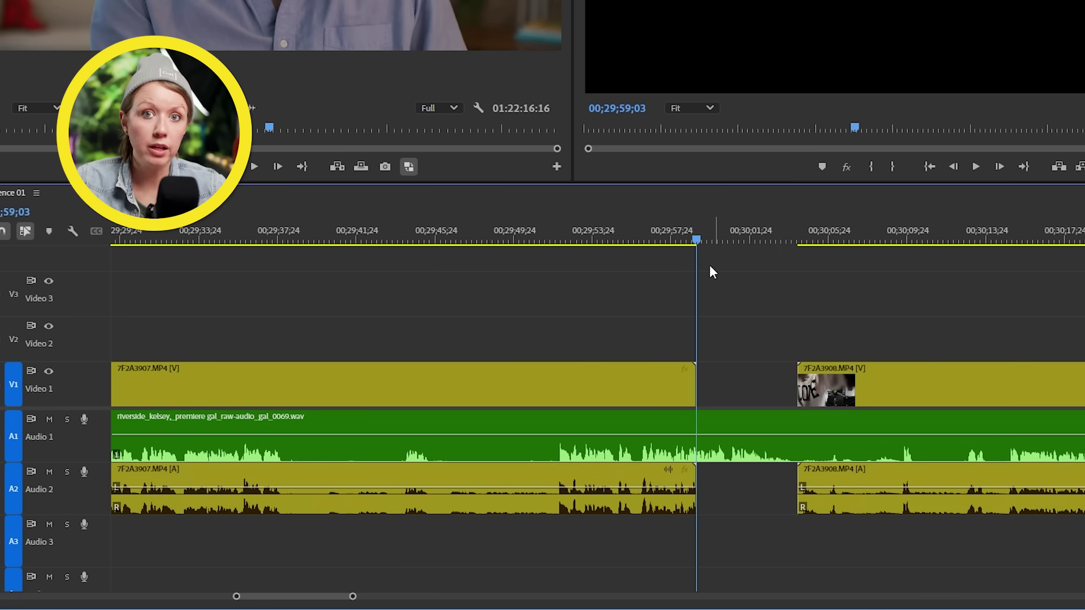
{"action": "left_click", "coordinate": [569, 236]}
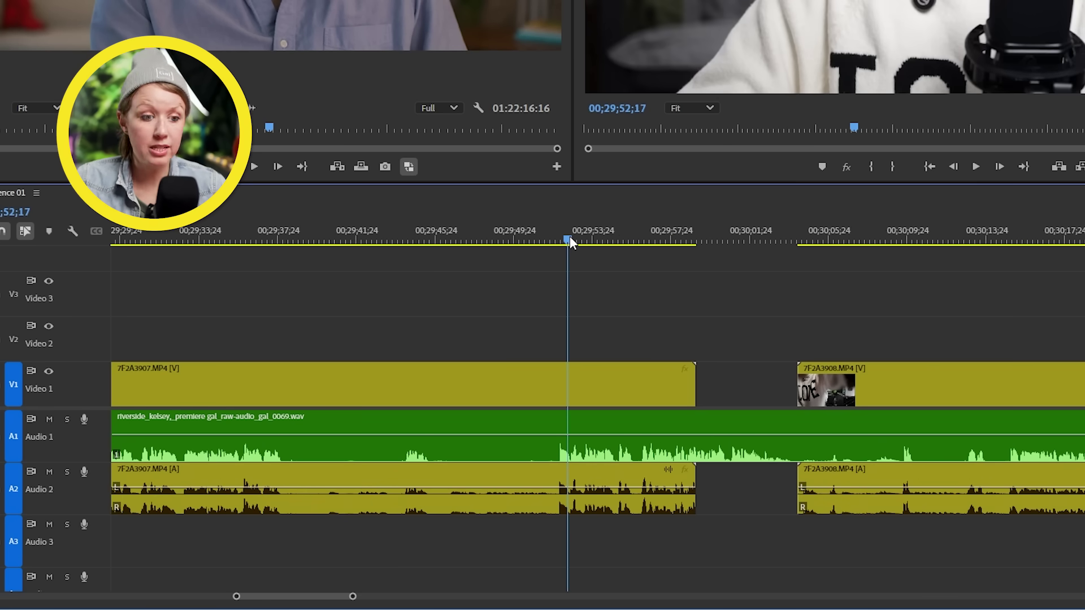
{"action": "key", "text": "backslash"}
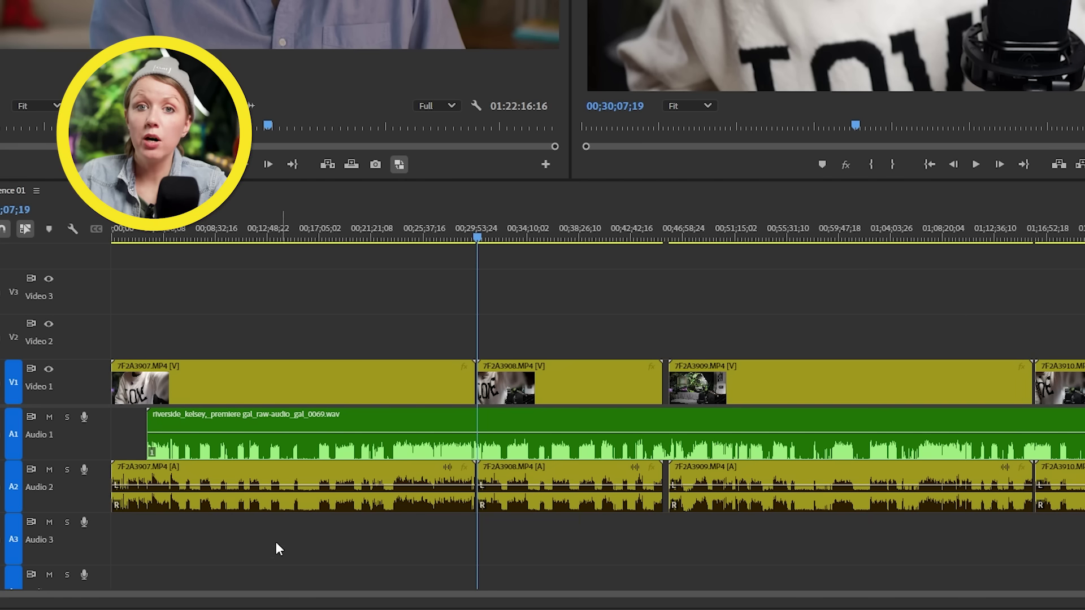
{"action": "left_click", "coordinate": [216, 453]}
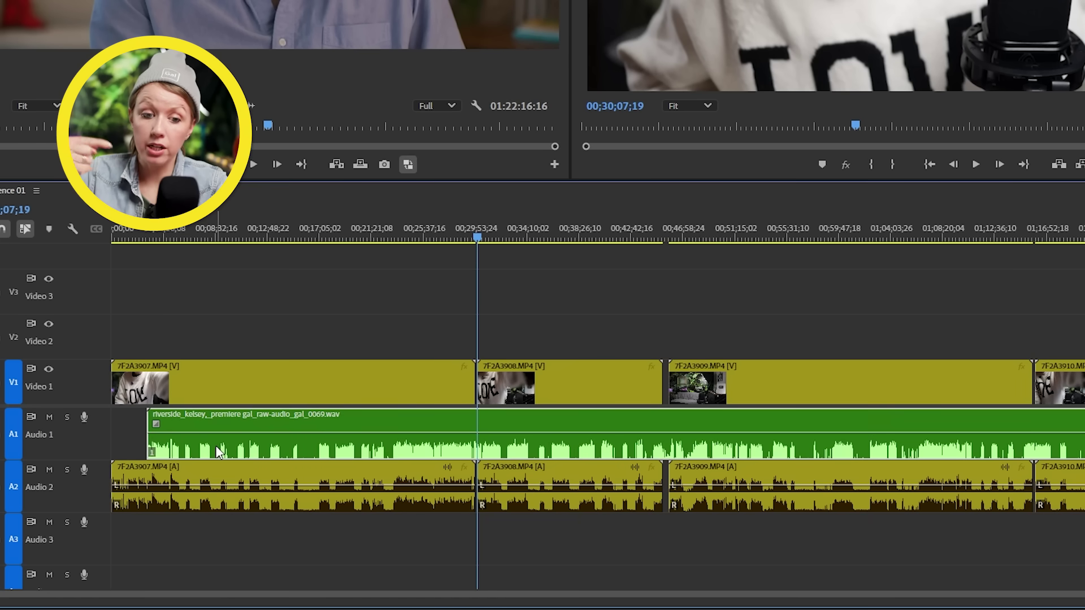
- Disable all the camera audio clips on Audio 2 with Shift+E
{"action": "left_click_drag", "start_coordinate": [219, 452], "coordinate": [221, 504]}
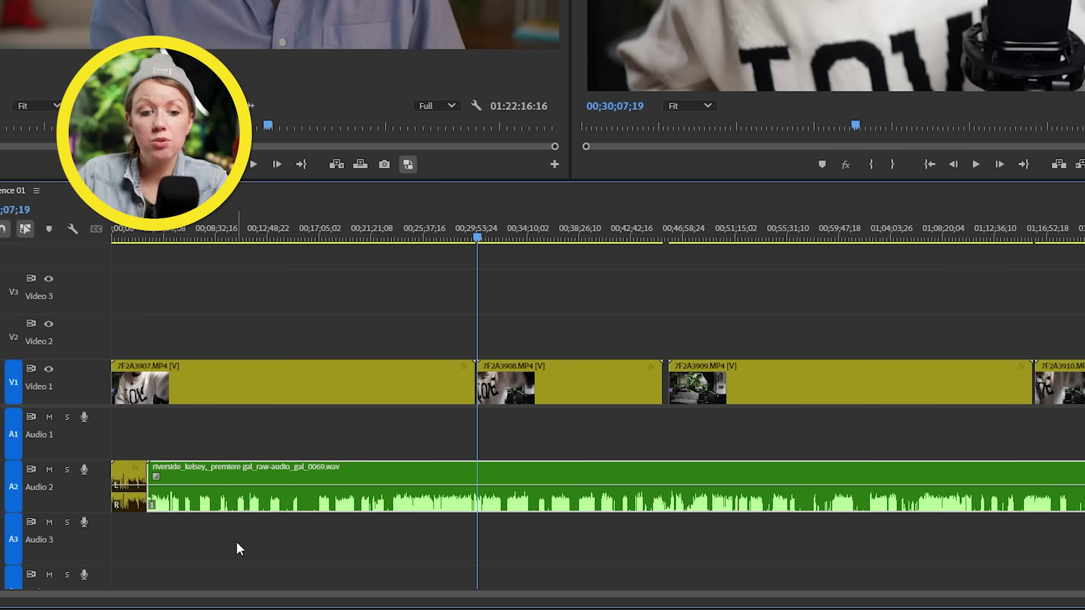
{"action": "key", "text": "ctrl+z"}
{"action": "left_click_drag", "start_coordinate": [215, 549], "coordinate": [1082, 470]}
{"action": "key", "text": "shift+e"}
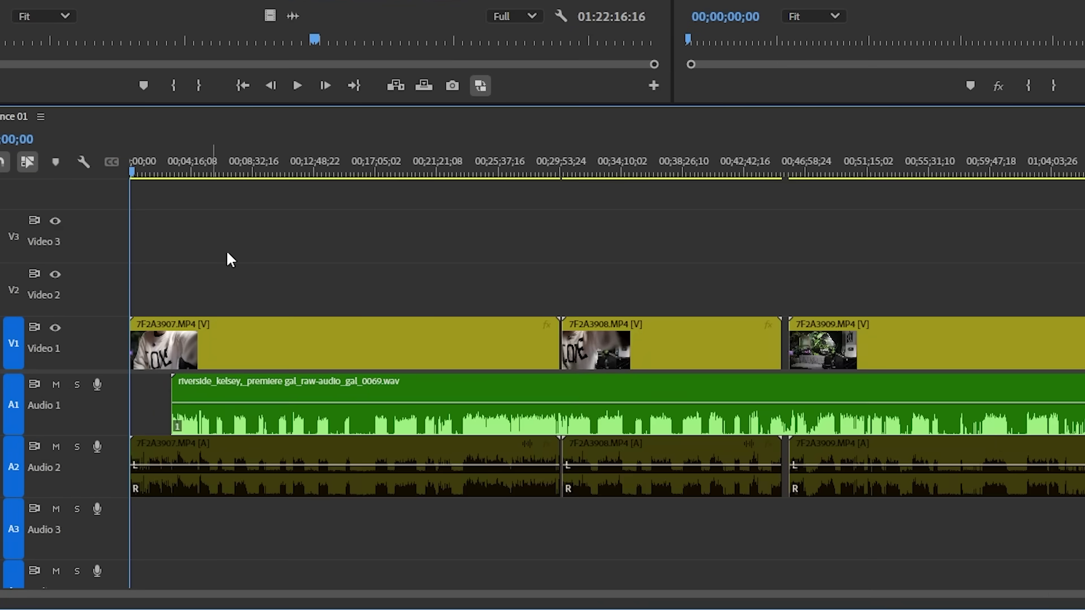
- Razor V1/A2 at the WAV start and ripple-delete the opening footage so everything starts at 00;00;00;00
{"action": "key", "text": "equal"}
{"action": "key", "text": "equal"}
{"action": "key", "text": "equal"}
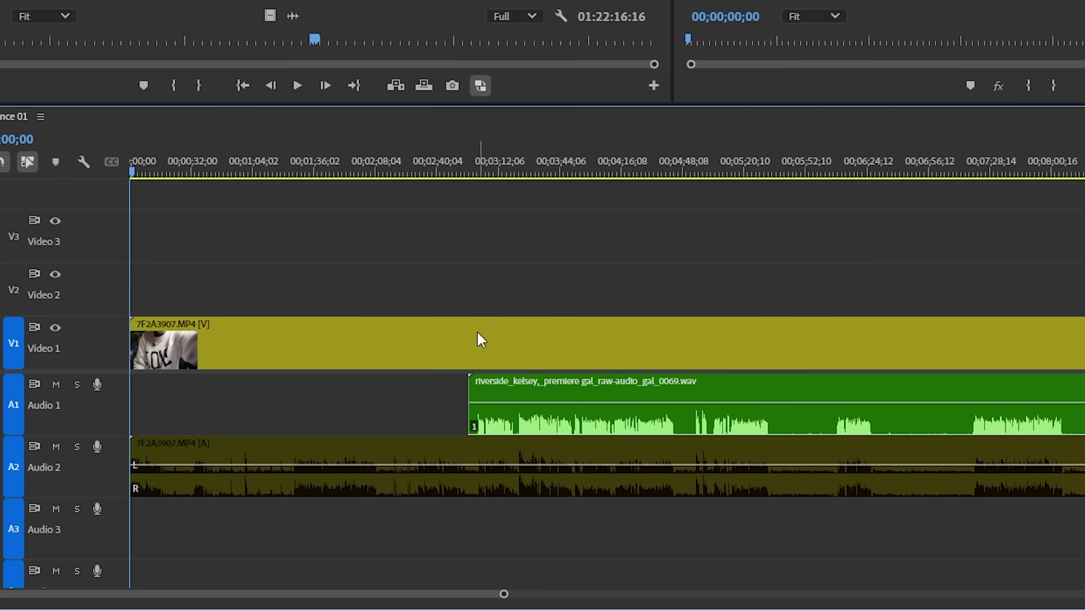
{"action": "key", "text": "c"}
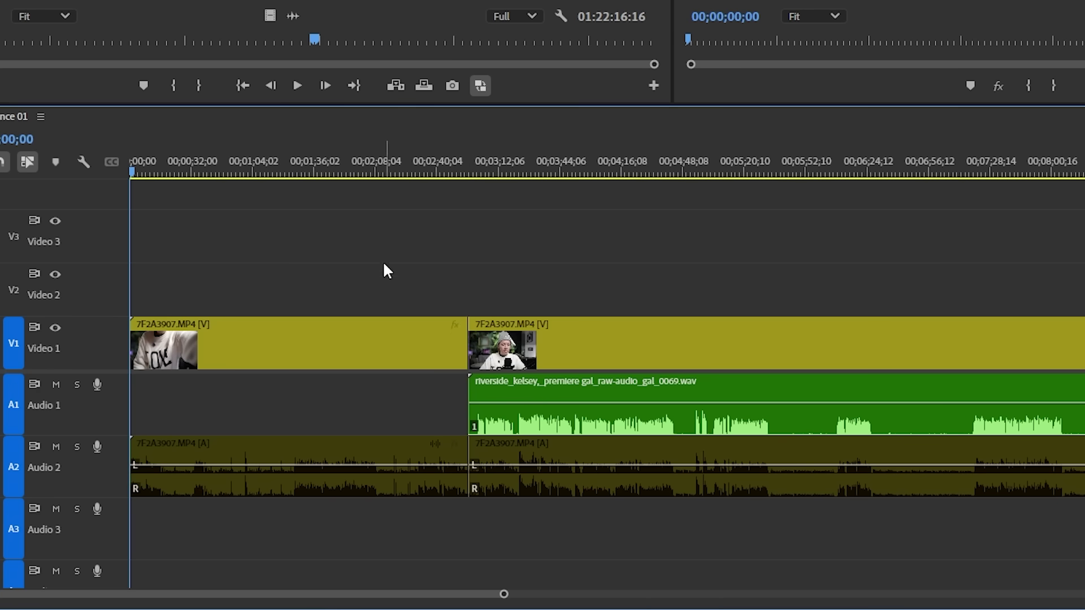
{"action": "left_click_drag", "start_coordinate": [375, 245], "coordinate": [357, 521]}
{"action": "key", "text": "shift+Delete"}
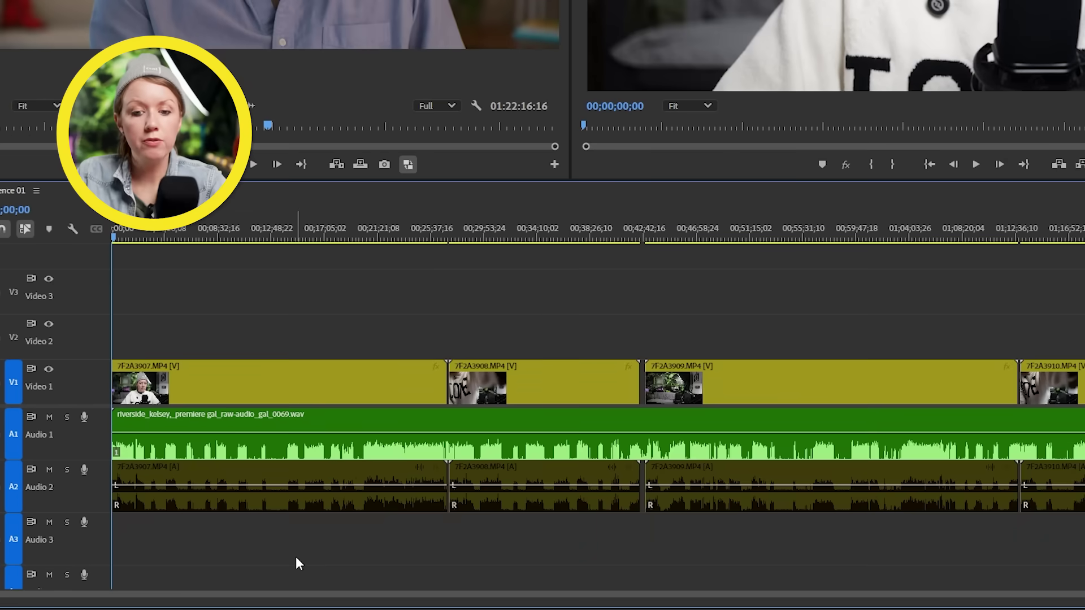
{"action": "left_click_drag", "start_coordinate": [296, 557], "coordinate": [1082, 309]}
- Nest all the selected sequence clips into a nested sequence named 'GAL CAM'
{"action": "right_click", "coordinate": [340, 400]}
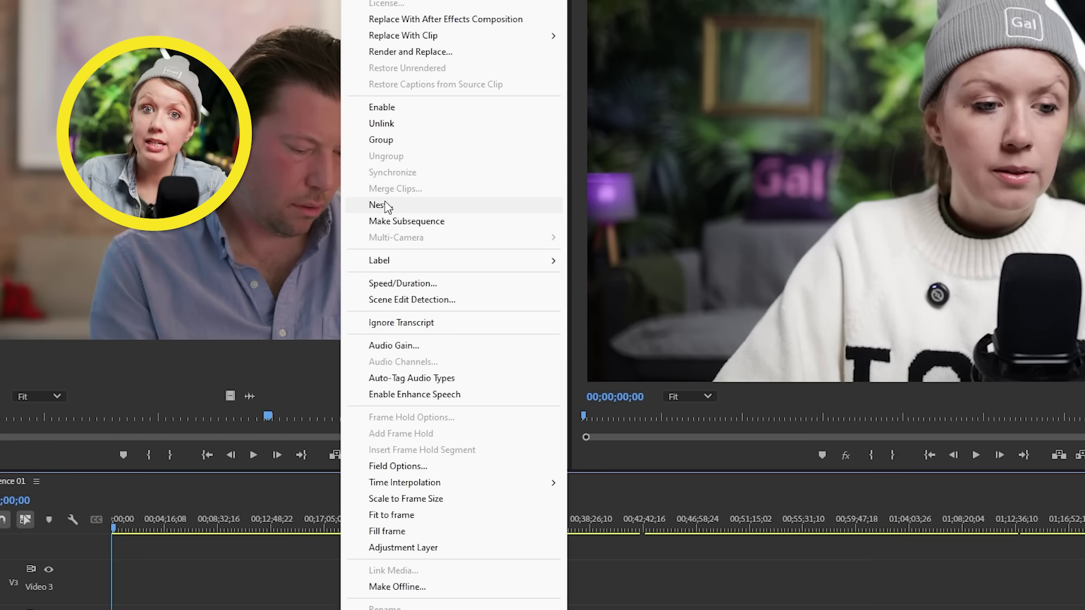
{"action": "left_click", "coordinate": [386, 206]}
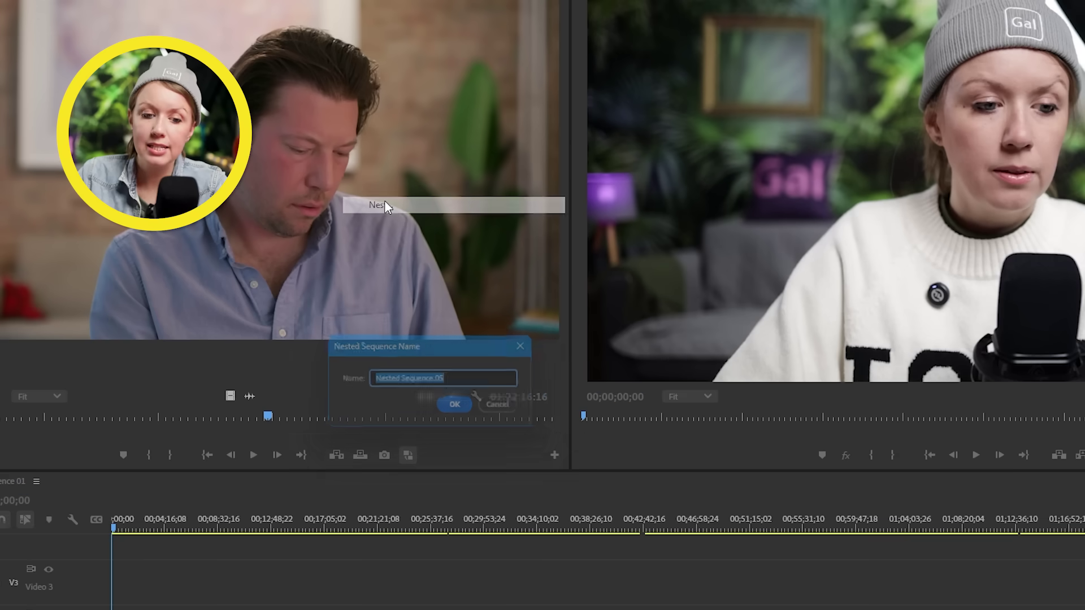
{"action": "type", "text": "G"}
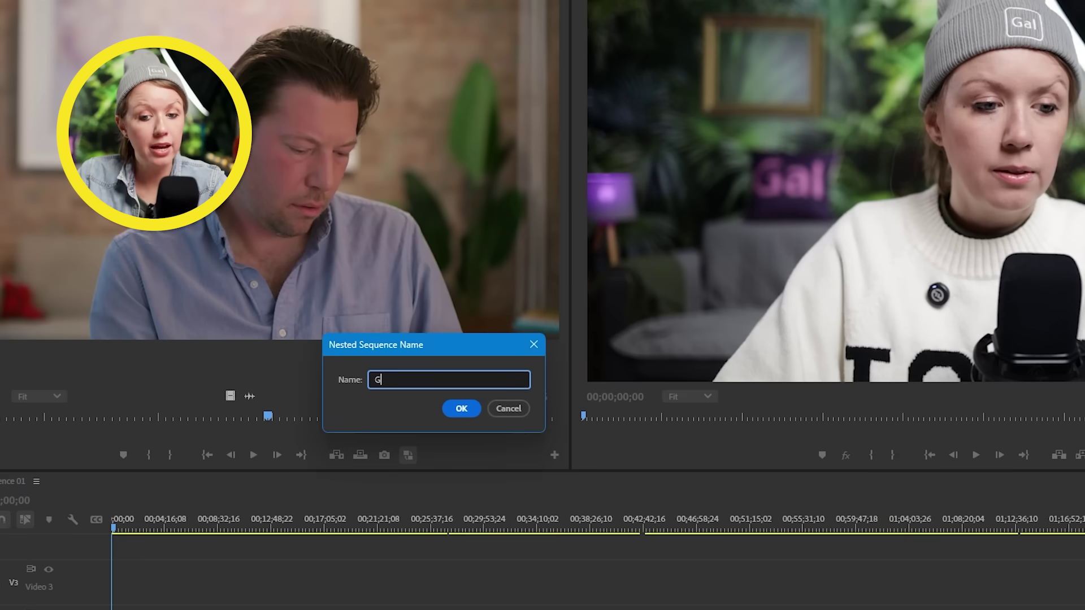
{"action": "type", "text": "AL CAM"}
{"action": "key", "text": "Return"}
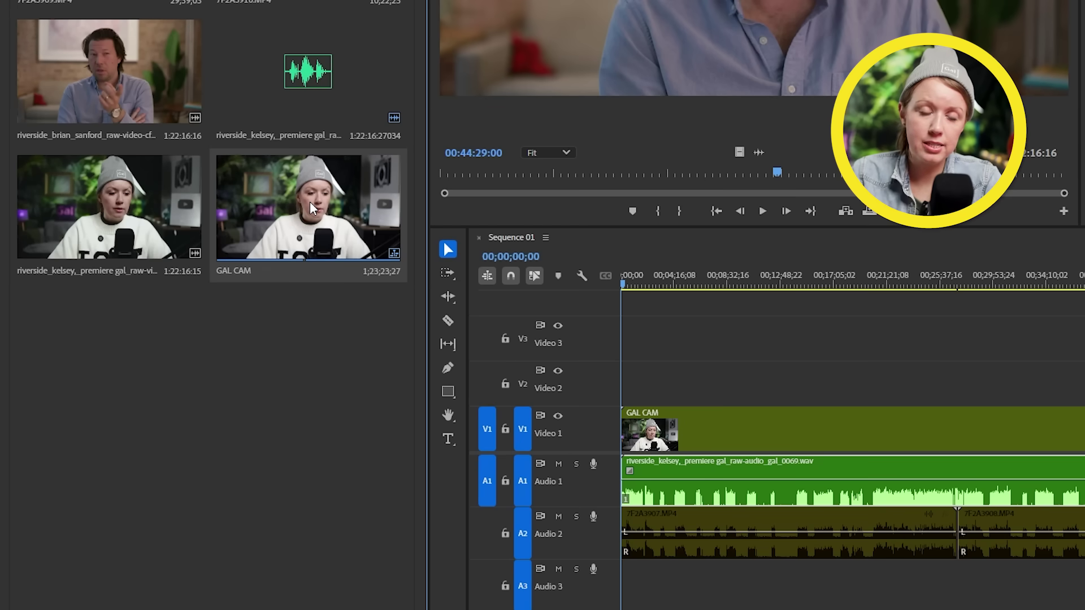
{"action": "right_click", "coordinate": [310, 203]}
- Duplicate the GAL CAM sequence, rename it SPLIT CAM, and open it
{"action": "left_click", "coordinate": [340, 277]}
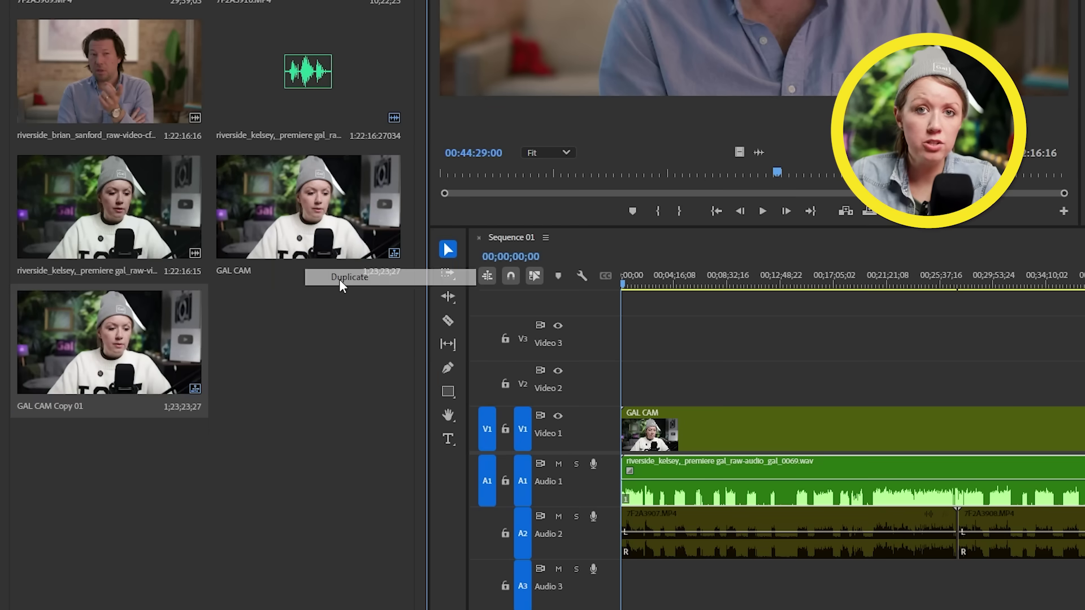
{"action": "type", "text": "SPLIT CAM"}
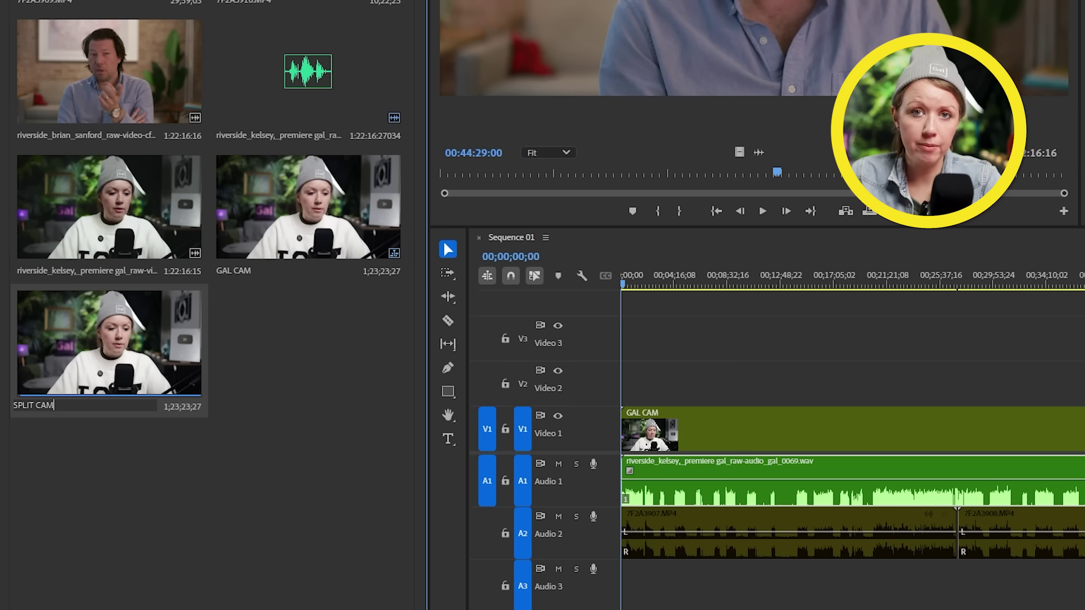
{"action": "left_click", "coordinate": [83, 442]}
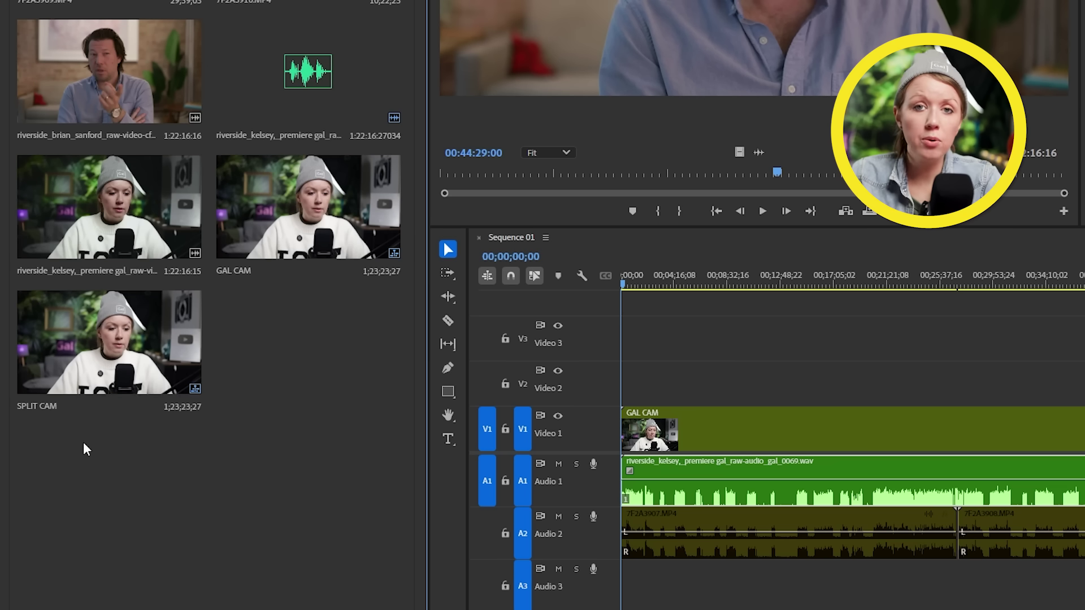
{"action": "double_click", "coordinate": [96, 330]}
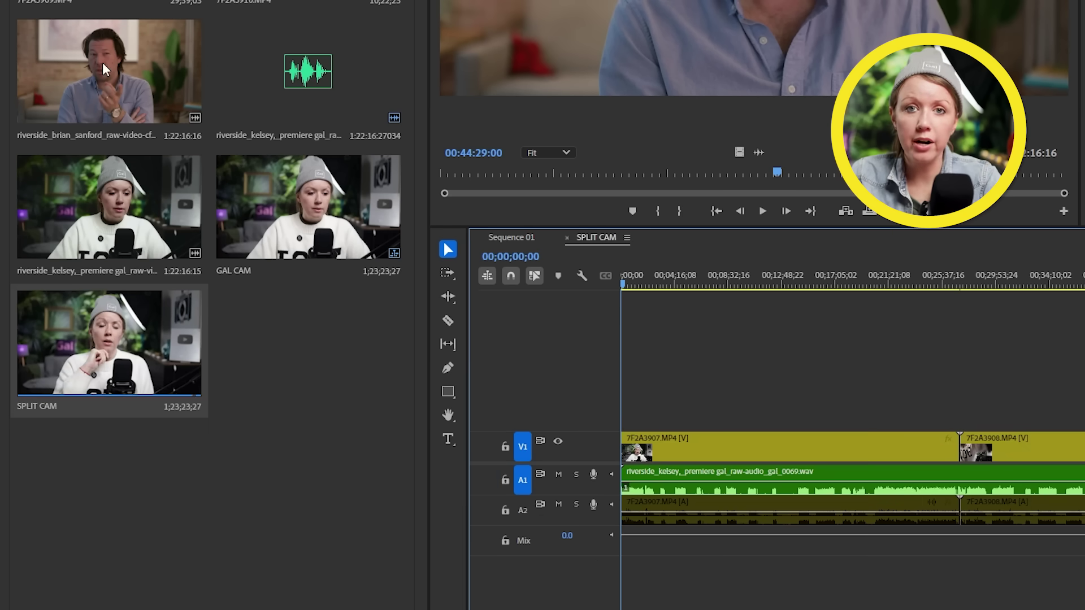
- Add the Brian clip on top, shift it right, crop its left edge, and slide Gal left
{"action": "left_click_drag", "start_coordinate": [104, 68], "coordinate": [612, 434]}
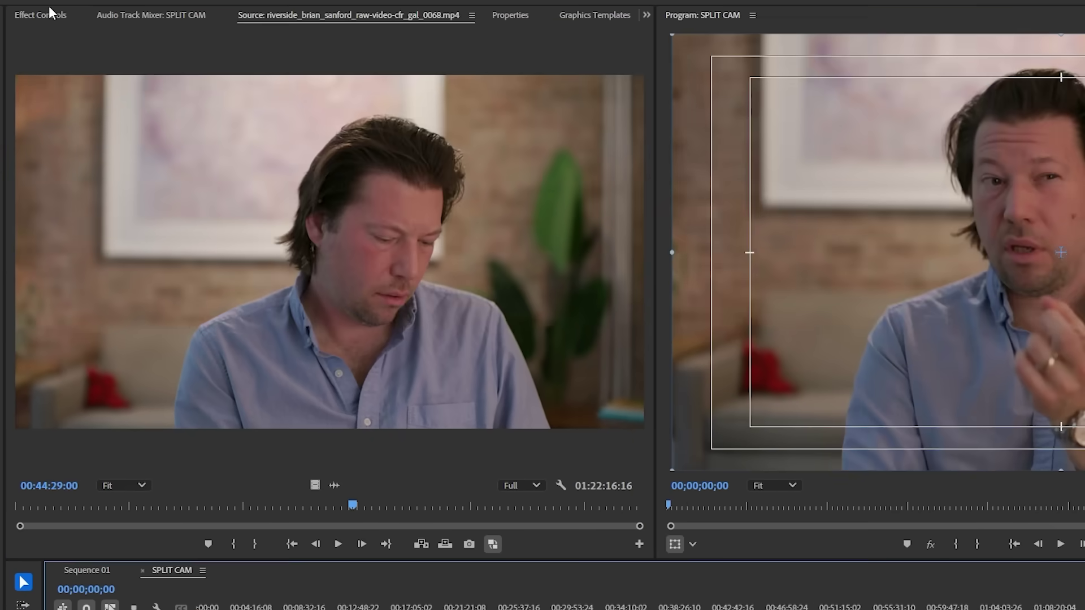
{"action": "left_click", "coordinate": [40, 14]}
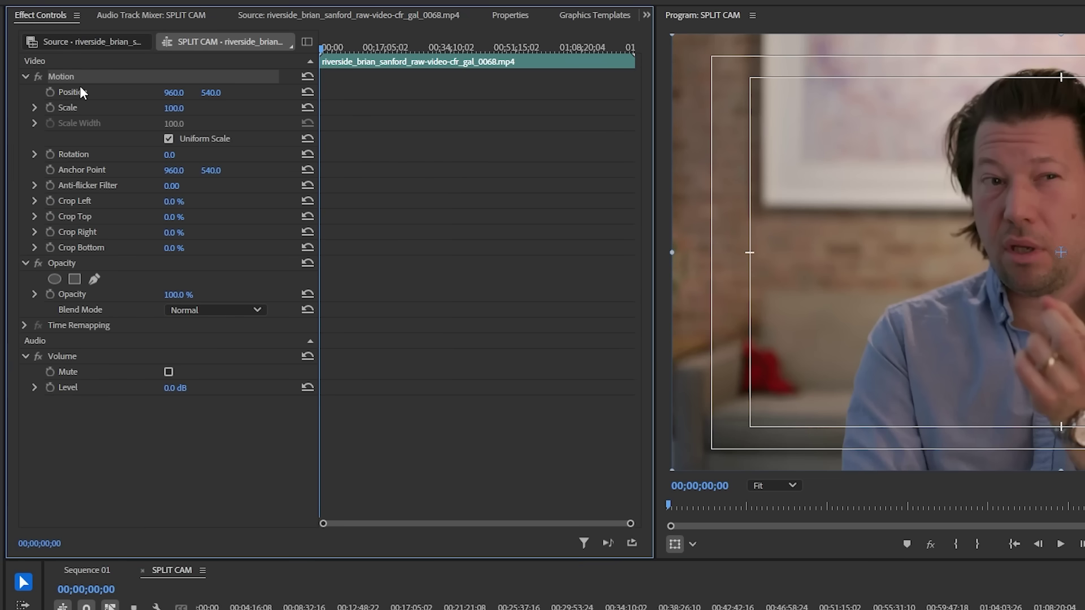
{"action": "left_click_drag", "start_coordinate": [800, 189], "coordinate": [1004, 219]}
{"action": "left_click", "coordinate": [310, 545]}
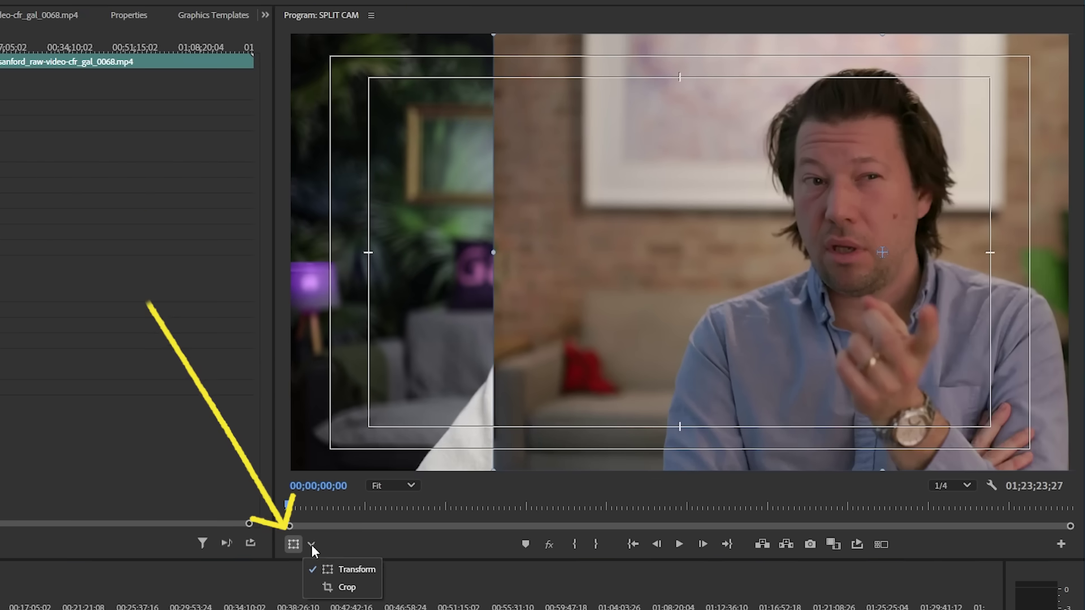
{"action": "left_click", "coordinate": [326, 584]}
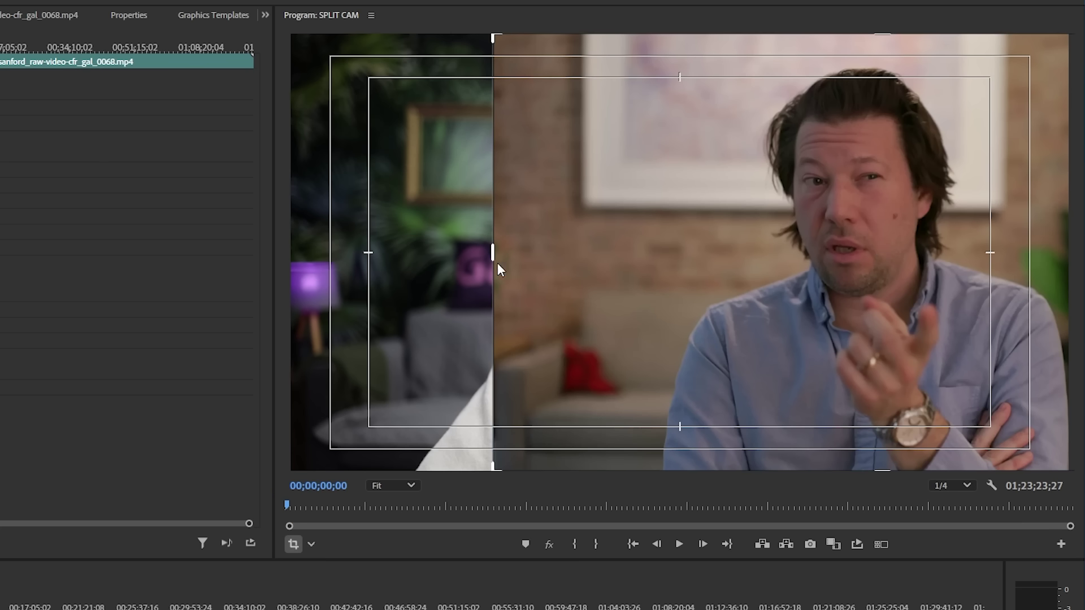
{"action": "left_click_drag", "start_coordinate": [497, 263], "coordinate": [666, 260]}
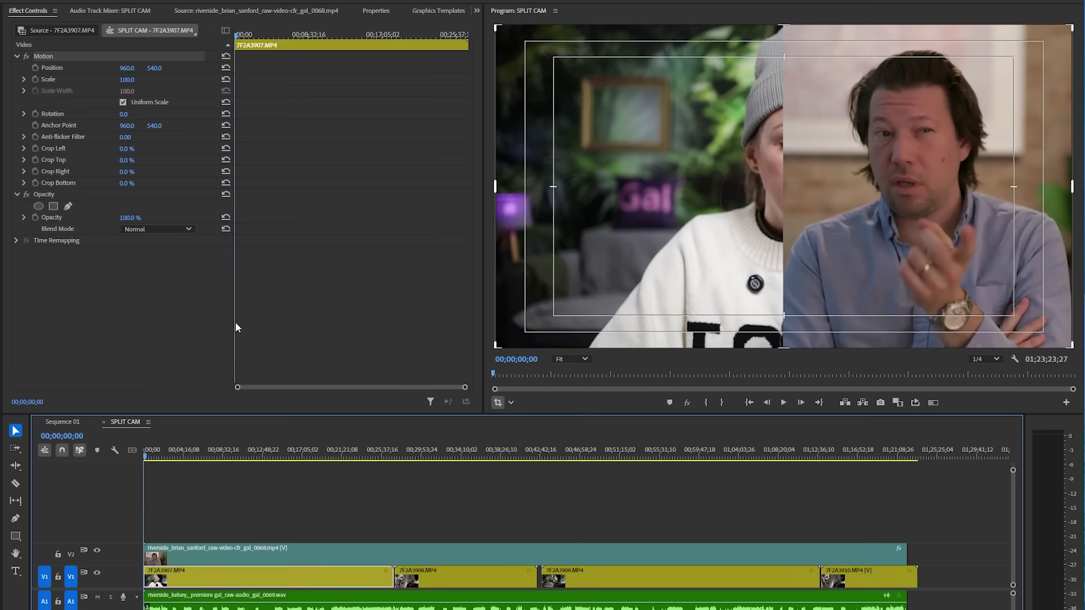
{"action": "left_click_drag", "start_coordinate": [127, 68], "coordinate": [22, 68]}
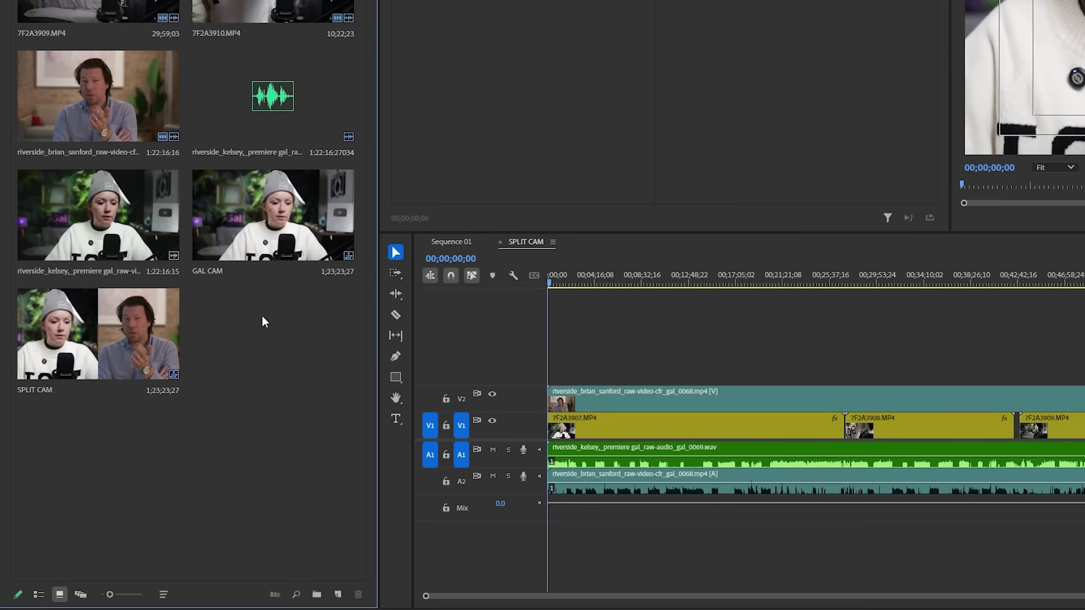
{"action": "right_click", "coordinate": [263, 315]}
- Create a new white Color Matte in the bin with default video settings
{"action": "mouse_move", "coordinate": [386, 374]}
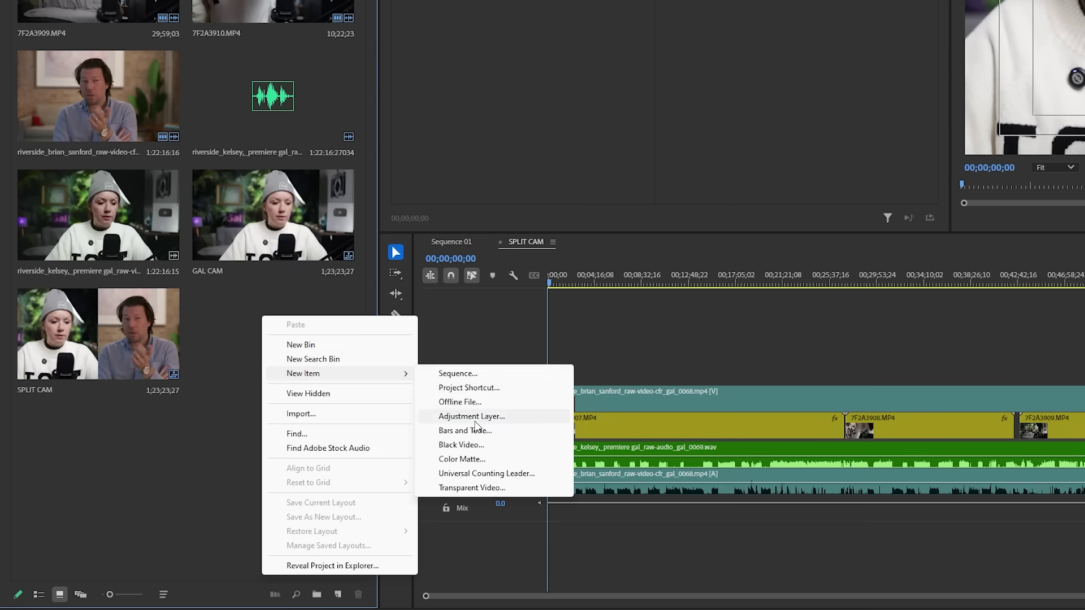
{"action": "left_click", "coordinate": [476, 459]}
{"action": "left_click", "coordinate": [870, 228]}
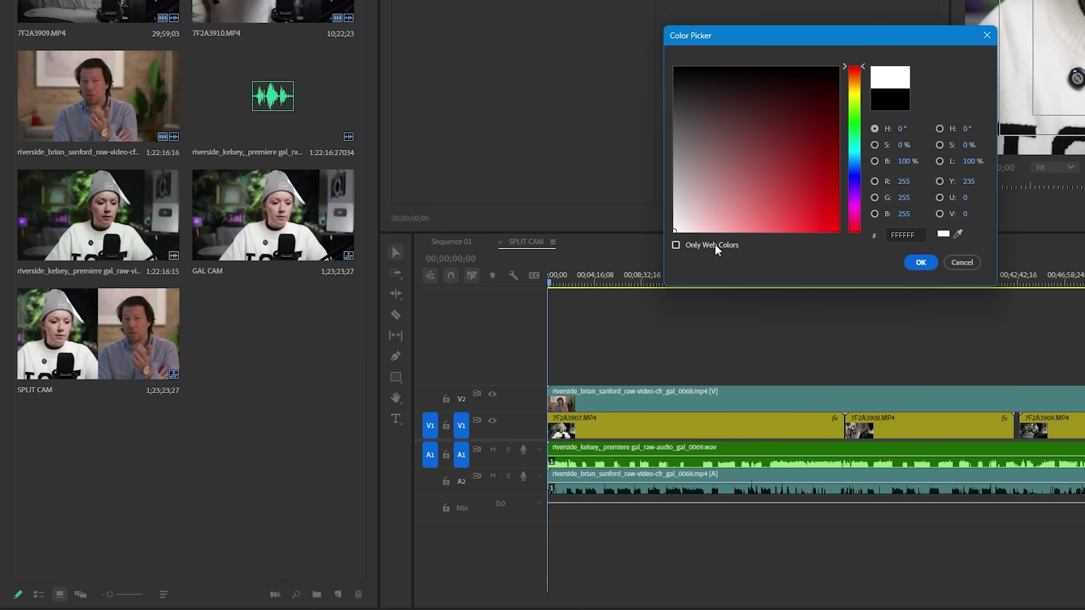
{"action": "left_click", "coordinate": [921, 262]}
{"action": "left_click", "coordinate": [822, 189]}
- Place the Color Matte on Video 3 and set its scale width to 1
{"action": "left_click_drag", "start_coordinate": [290, 343], "coordinate": [549, 385]}
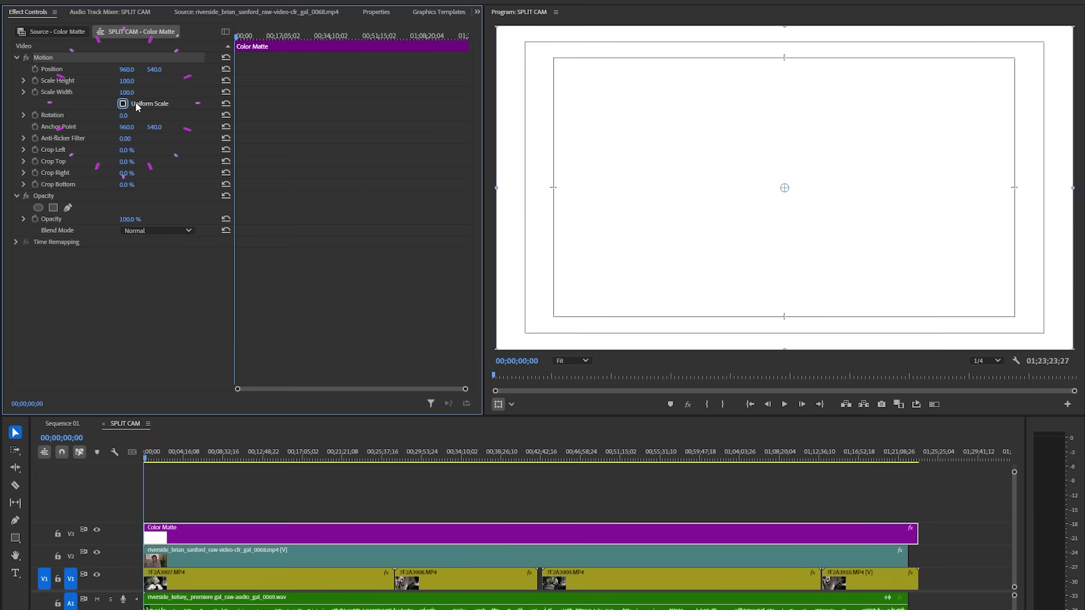
{"action": "left_click", "coordinate": [134, 93]}
{"action": "type", "text": "1"}
{"action": "key", "text": "Return"}
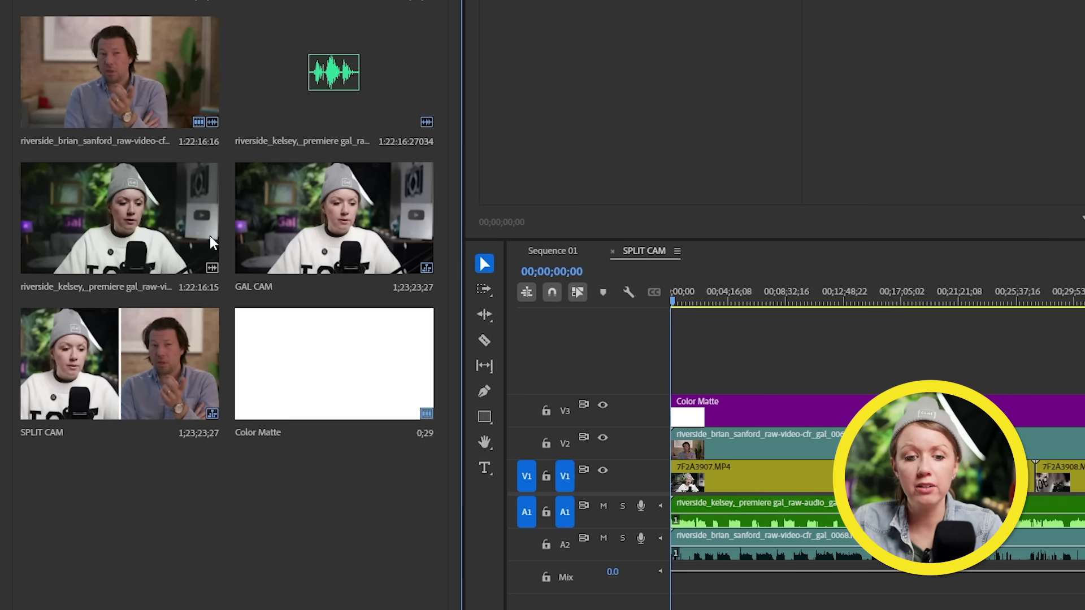
{"action": "left_click", "coordinate": [120, 70]}
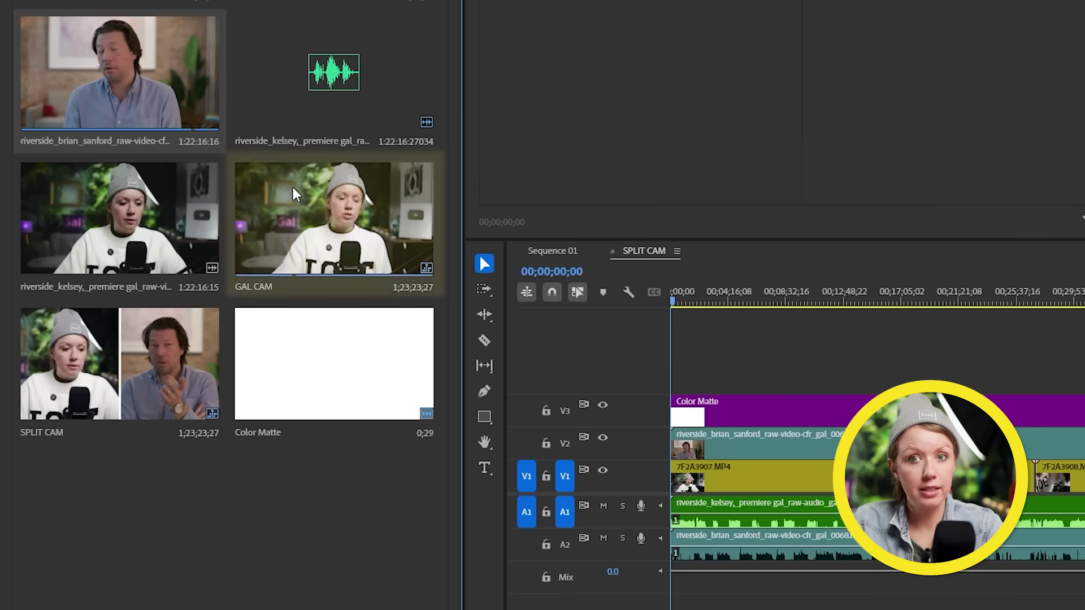
- Build a multicam source sequence from Brian, GAL CAM and SPLIT CAM, synced on In Points with All Cameras audio
{"action": "right_click", "coordinate": [181, 337]}
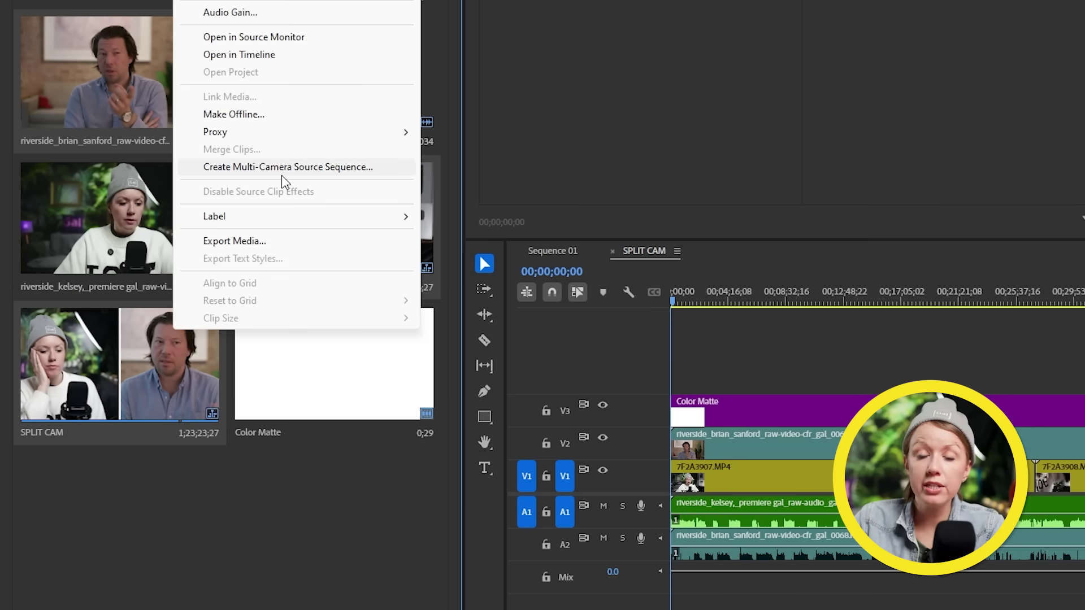
{"action": "left_click", "coordinate": [282, 172]}
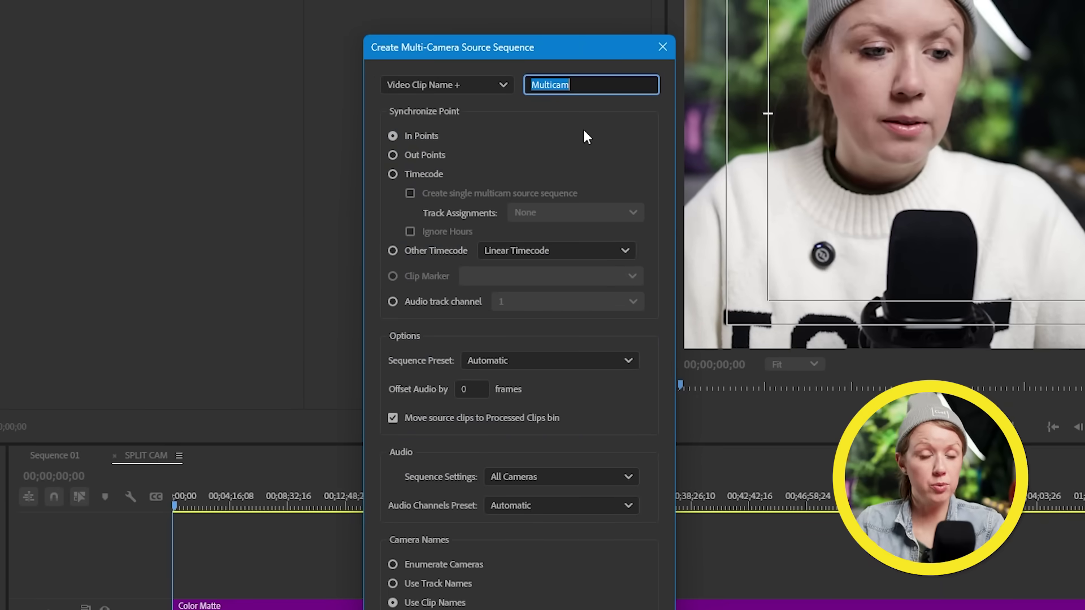
{"action": "left_click", "coordinate": [584, 132]}
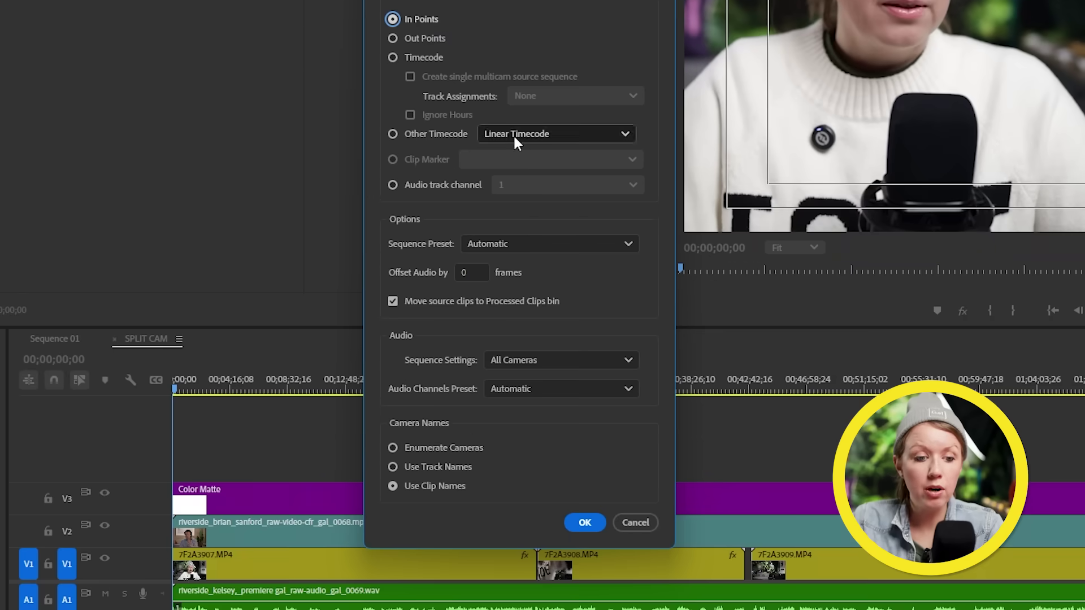
{"action": "left_click", "coordinate": [538, 360]}
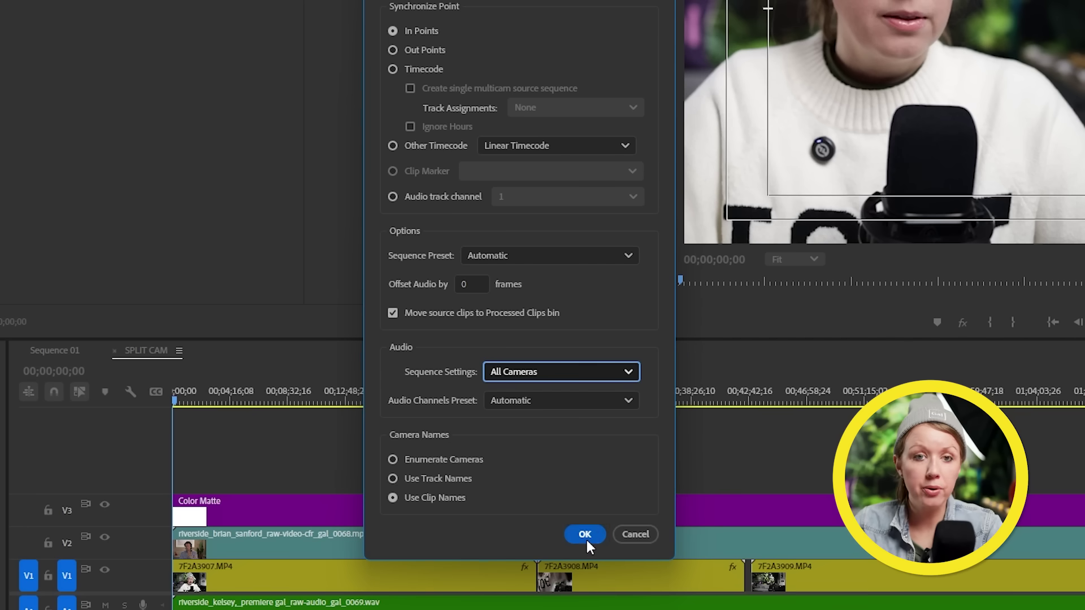
{"action": "left_click", "coordinate": [586, 536]}
{"action": "right_click", "coordinate": [287, 317]}
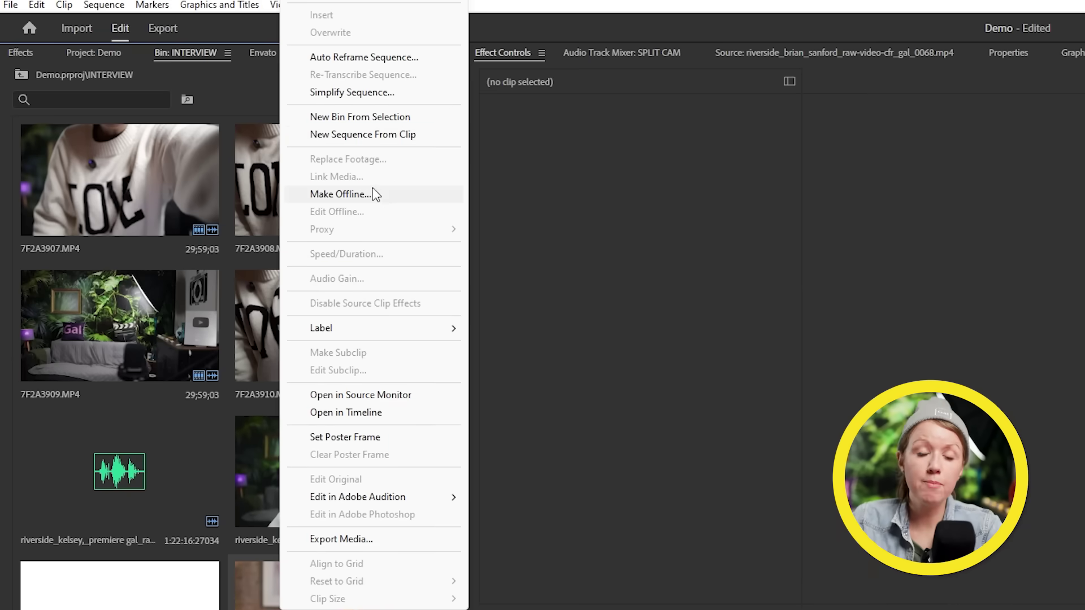
- Make a sequence from the multicam clip and cut live between split-cam, Brian and Gal angles
{"action": "left_click", "coordinate": [363, 136]}
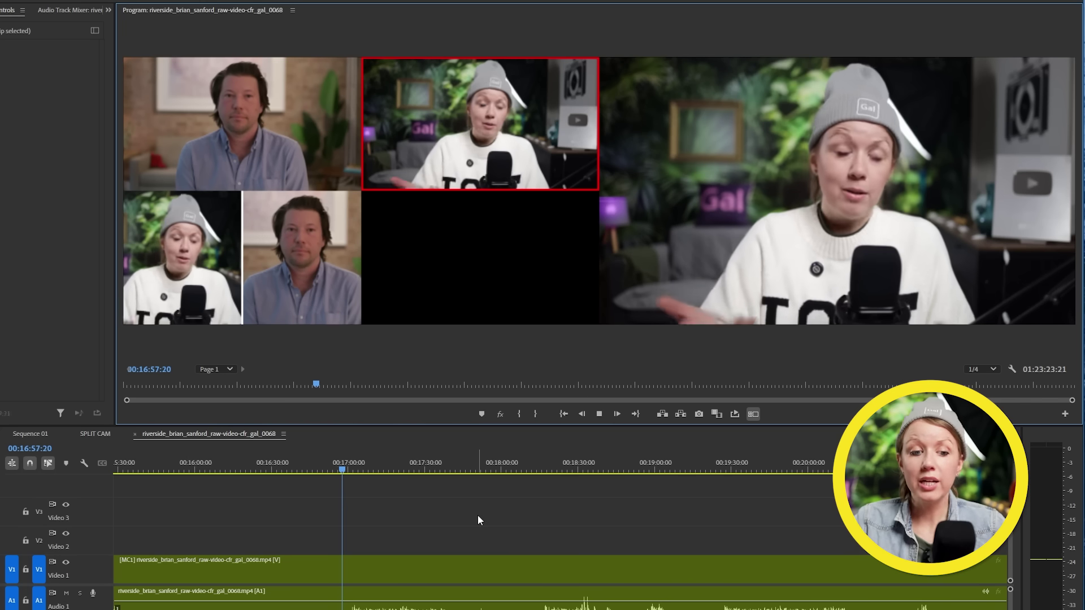
{"action": "left_click", "coordinate": [306, 259]}
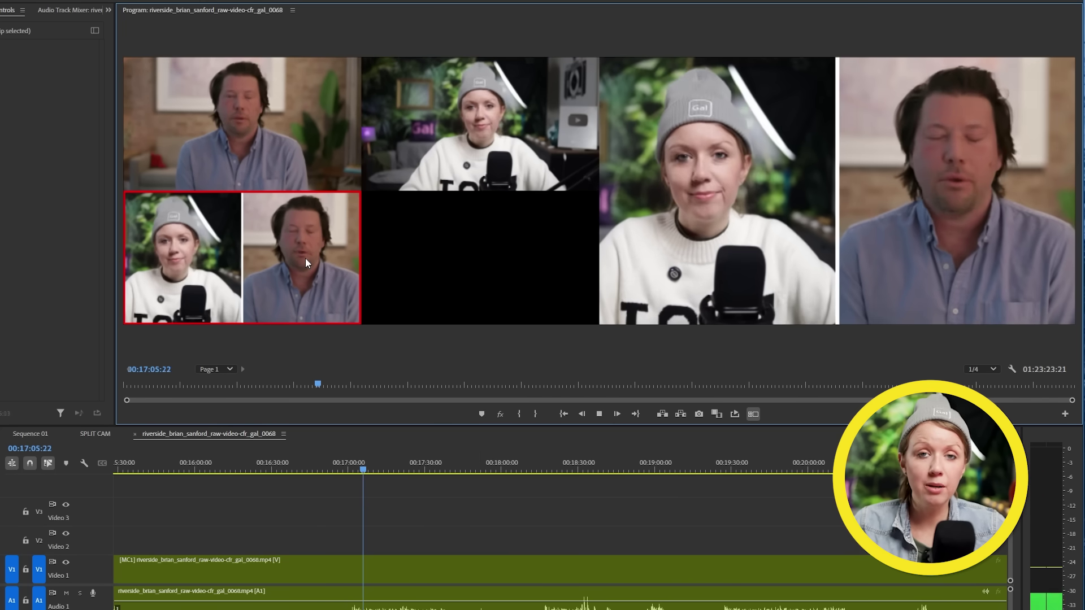
{"action": "left_click", "coordinate": [296, 165]}
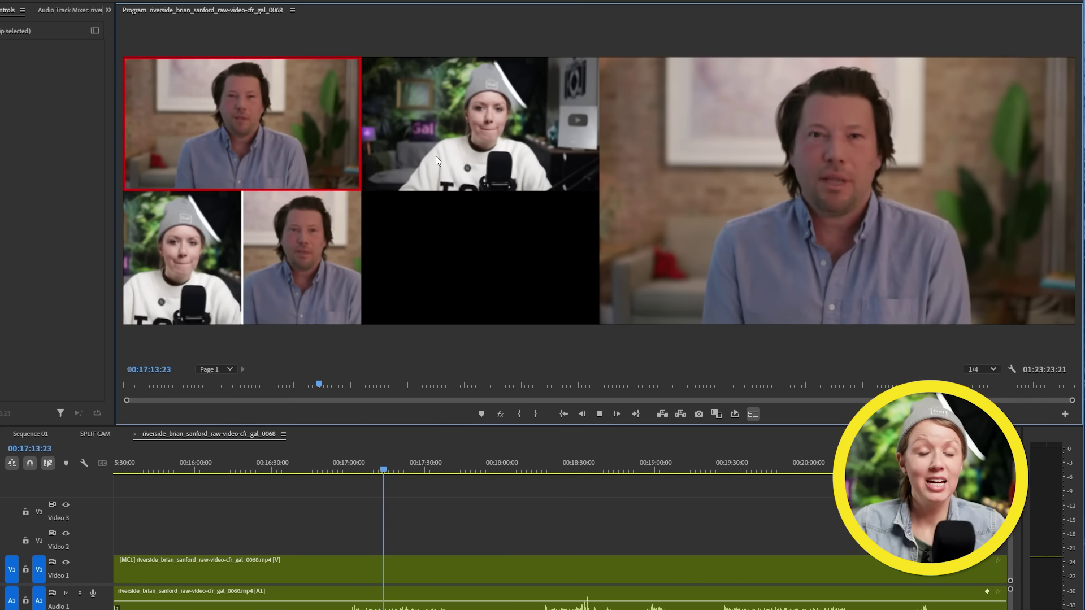
{"action": "left_click", "coordinate": [436, 156]}
{"action": "left_click", "coordinate": [307, 226]}
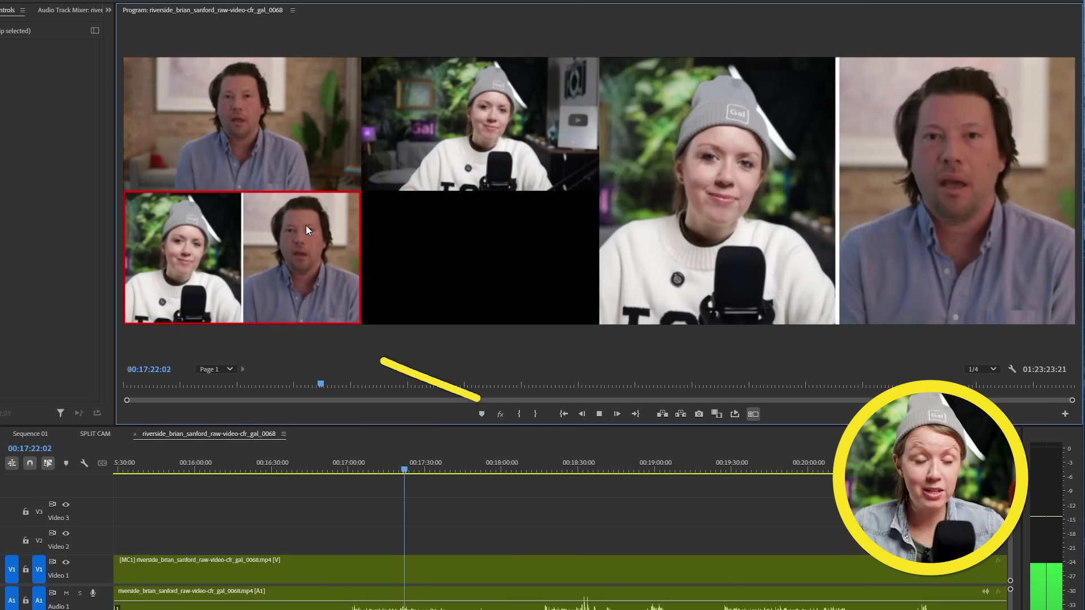
- Keep cutting between Gal, Brian and split-cam, then stop playback and return to review the cuts
{"action": "left_click", "coordinate": [470, 152]}
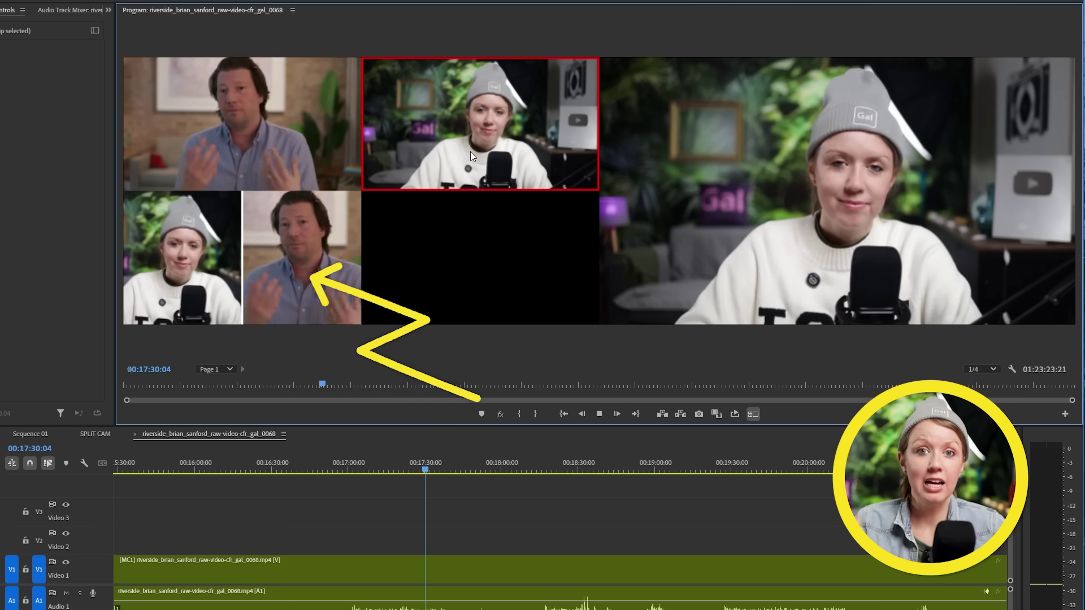
{"action": "left_click", "coordinate": [294, 133]}
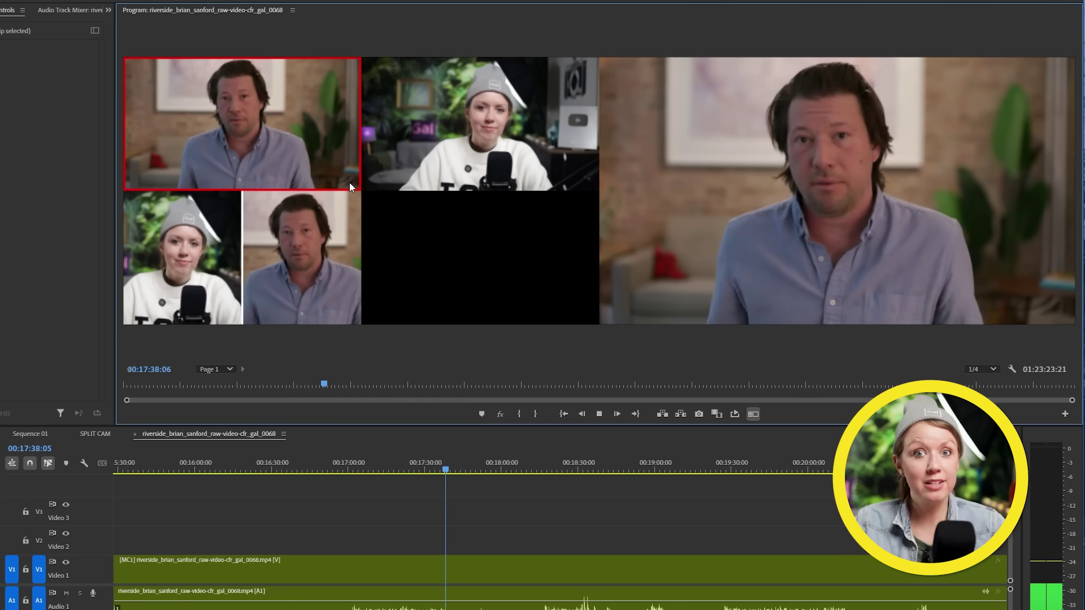
{"action": "left_click", "coordinate": [345, 224]}
{"action": "left_click", "coordinate": [471, 155]}
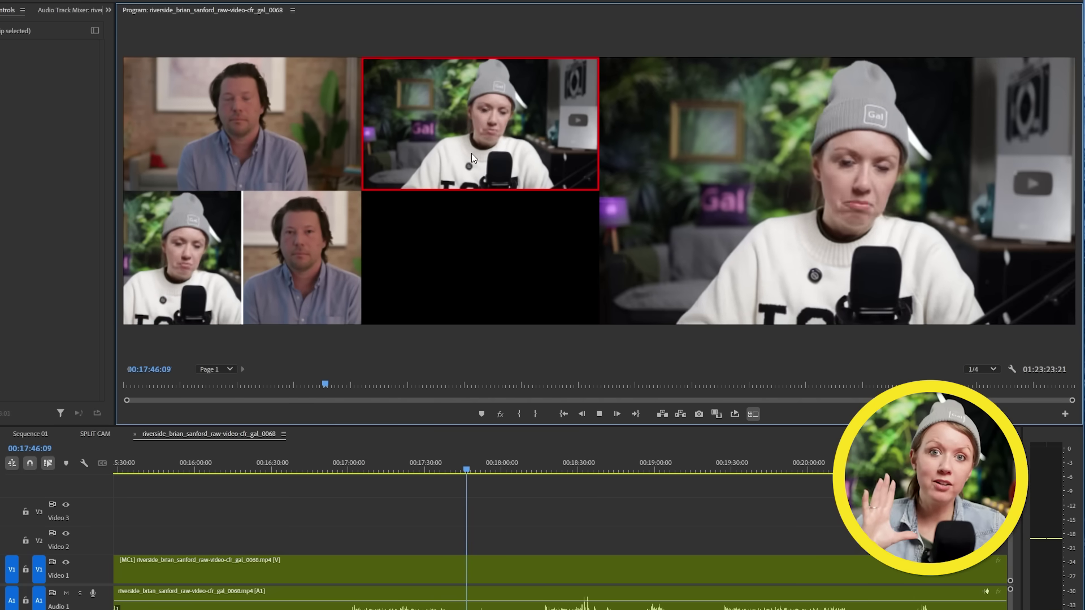
{"action": "key", "text": "space"}
{"action": "left_click", "coordinate": [407, 466]}
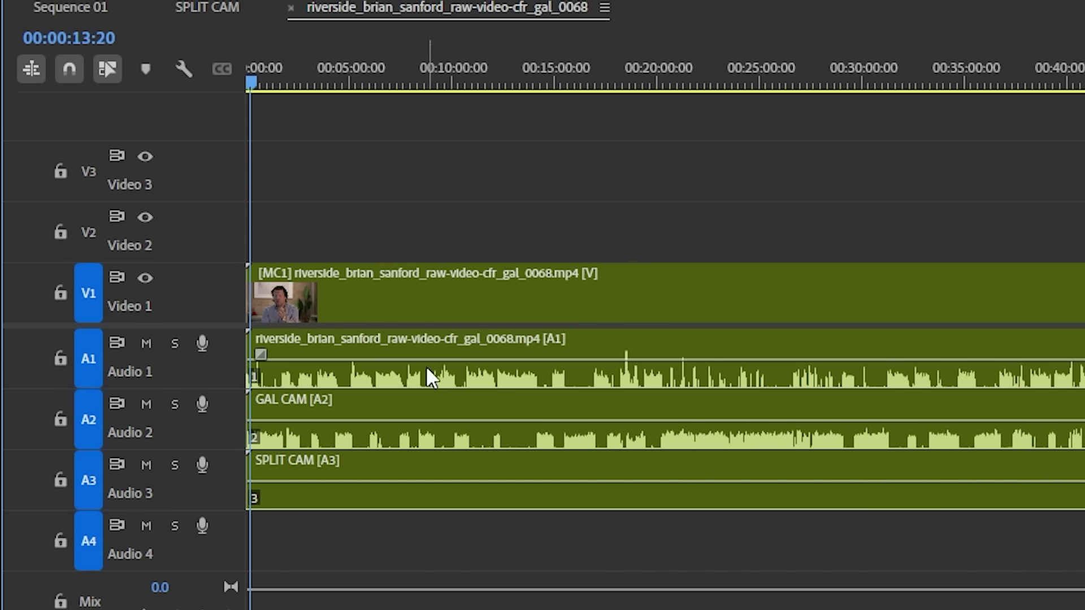
- Mute the SPLIT CAM audio track and unlink the multicam clip's audio from its video
{"action": "left_click", "coordinate": [145, 466]}
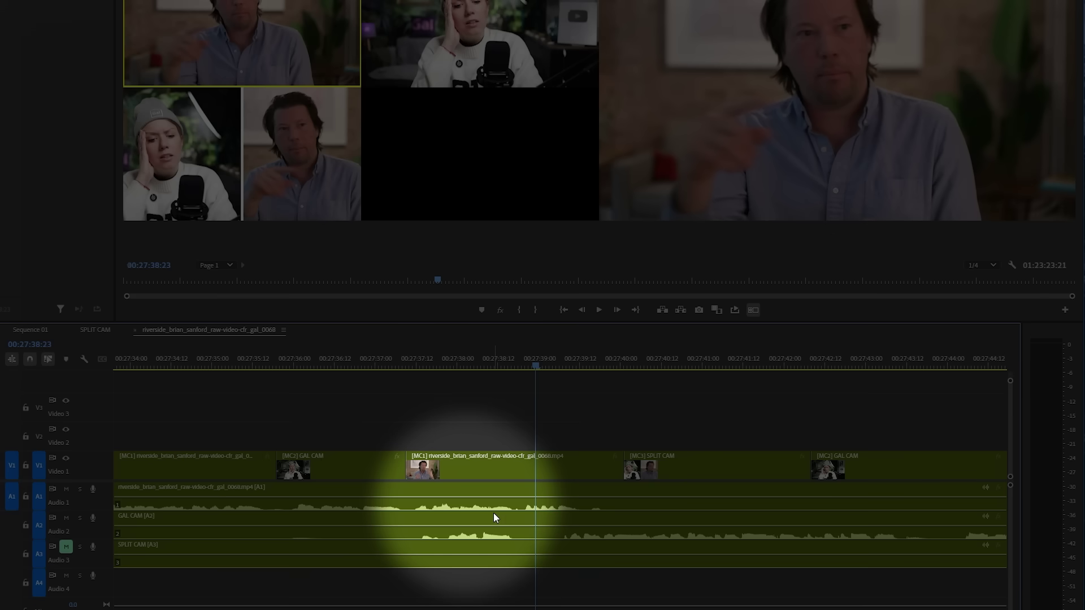
{"action": "right_click", "coordinate": [493, 513]}
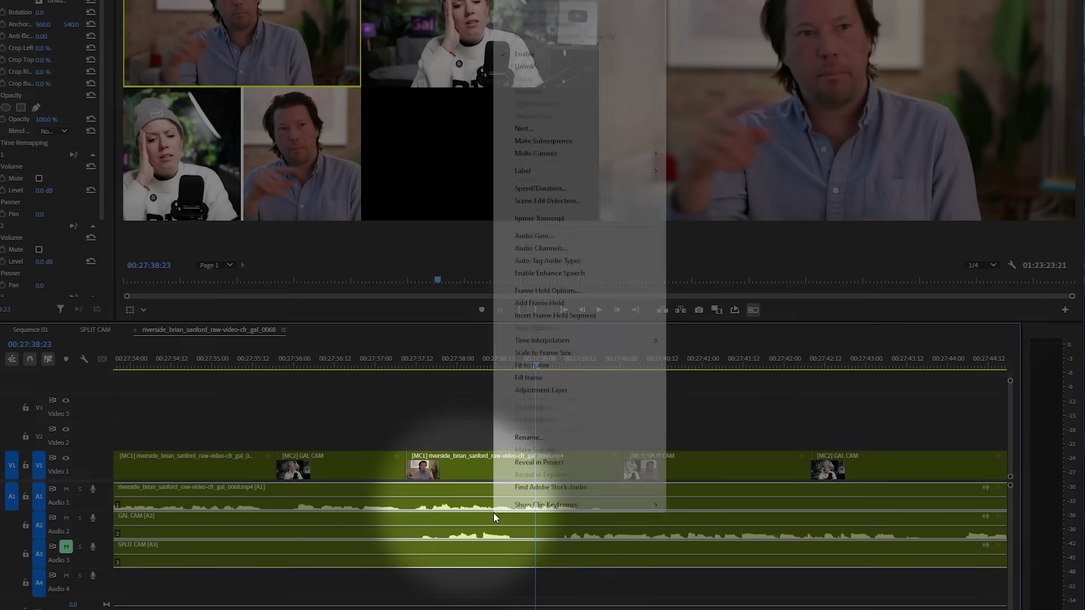
{"action": "left_click", "coordinate": [530, 67]}
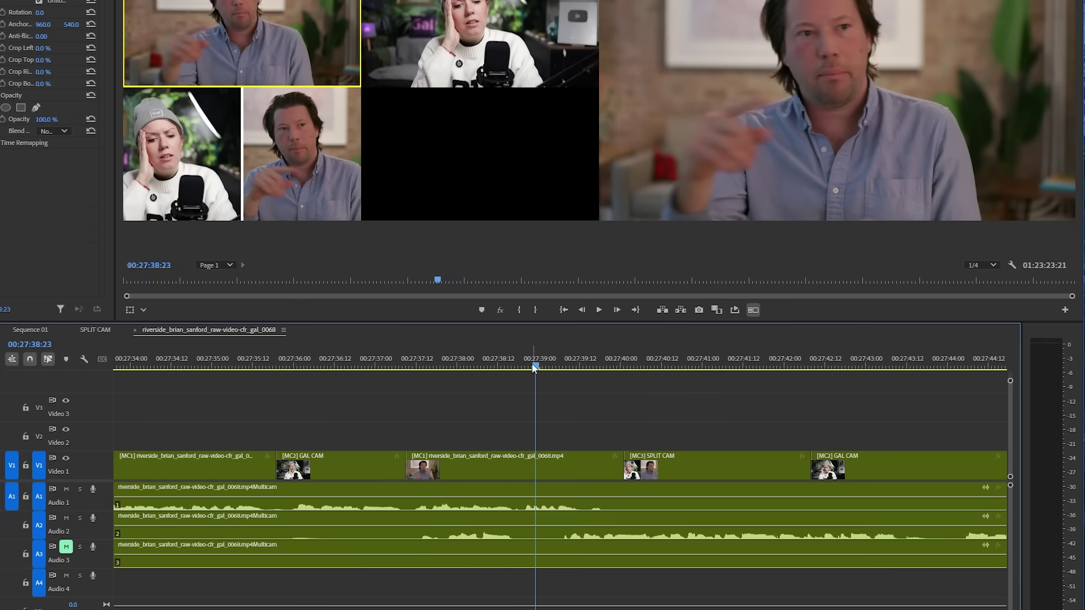
- Split the Audio 2 clip and disable the cut-out piece with Shift+E
{"action": "left_click", "coordinate": [522, 528]}
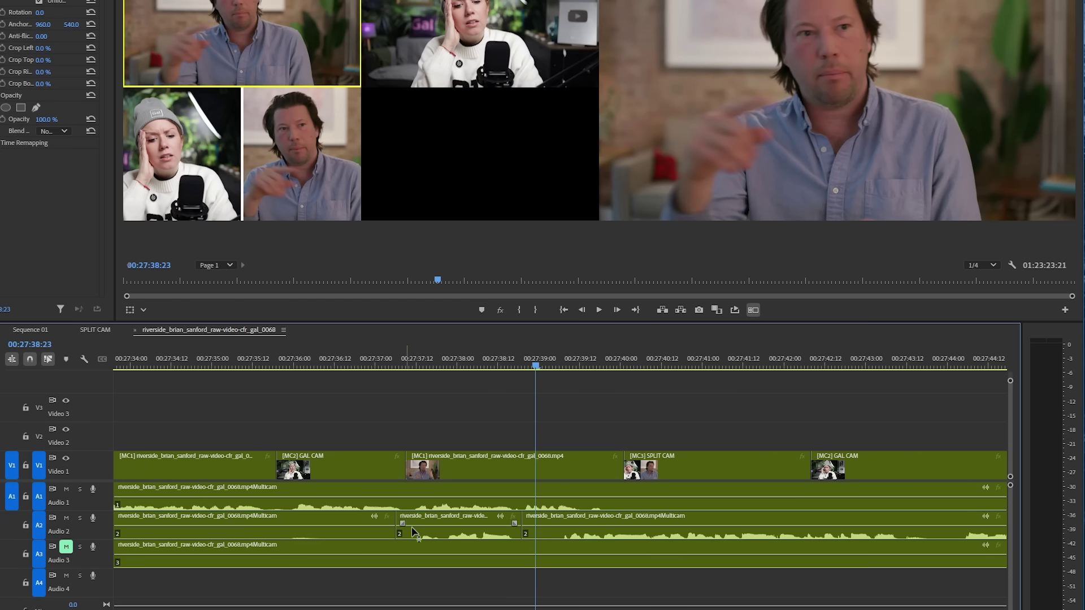
{"action": "key", "text": "shift+e"}
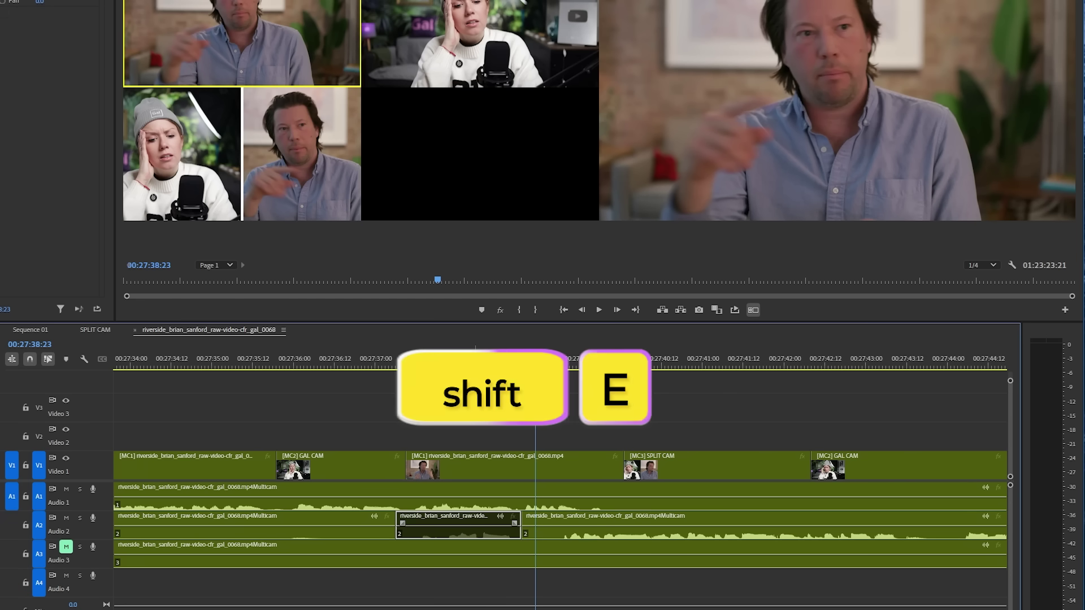
{"action": "left_click", "coordinate": [382, 371]}
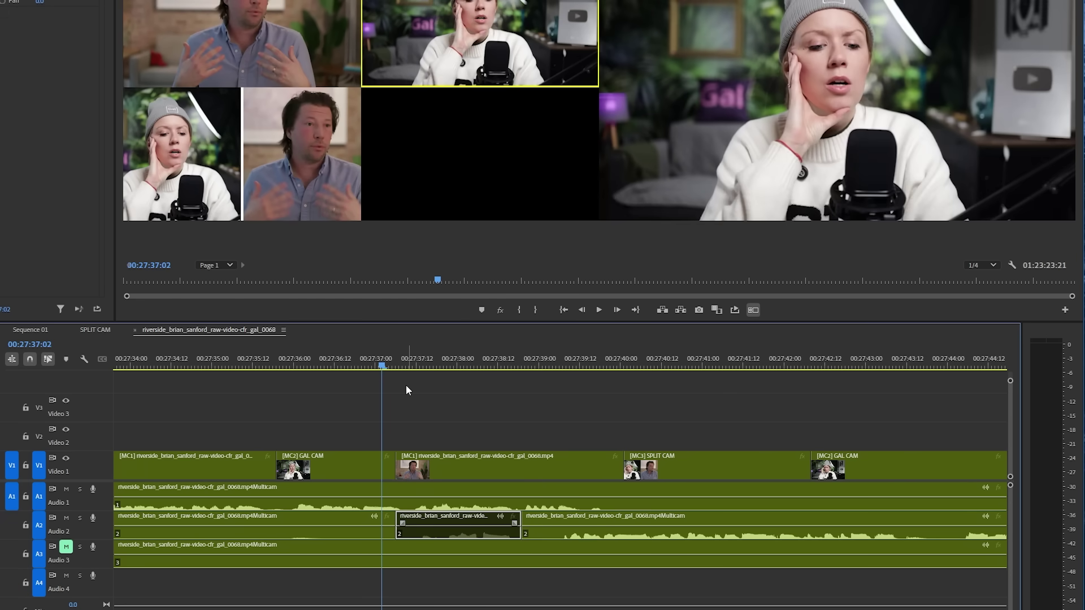